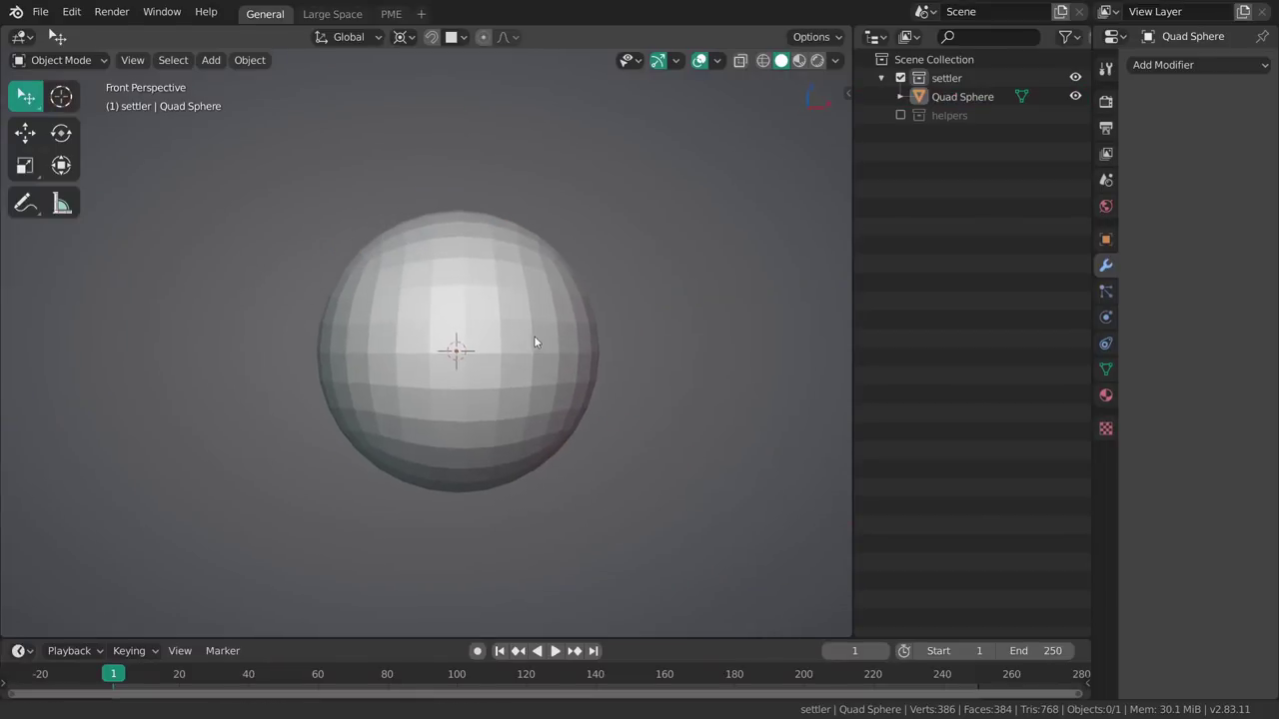
Frame the quad sphere in the viewport and make the timeline area slightly taller
{"action": "left_click", "coordinate": [534, 342]}
{"action": "key", "text": "KP_Decimal"}
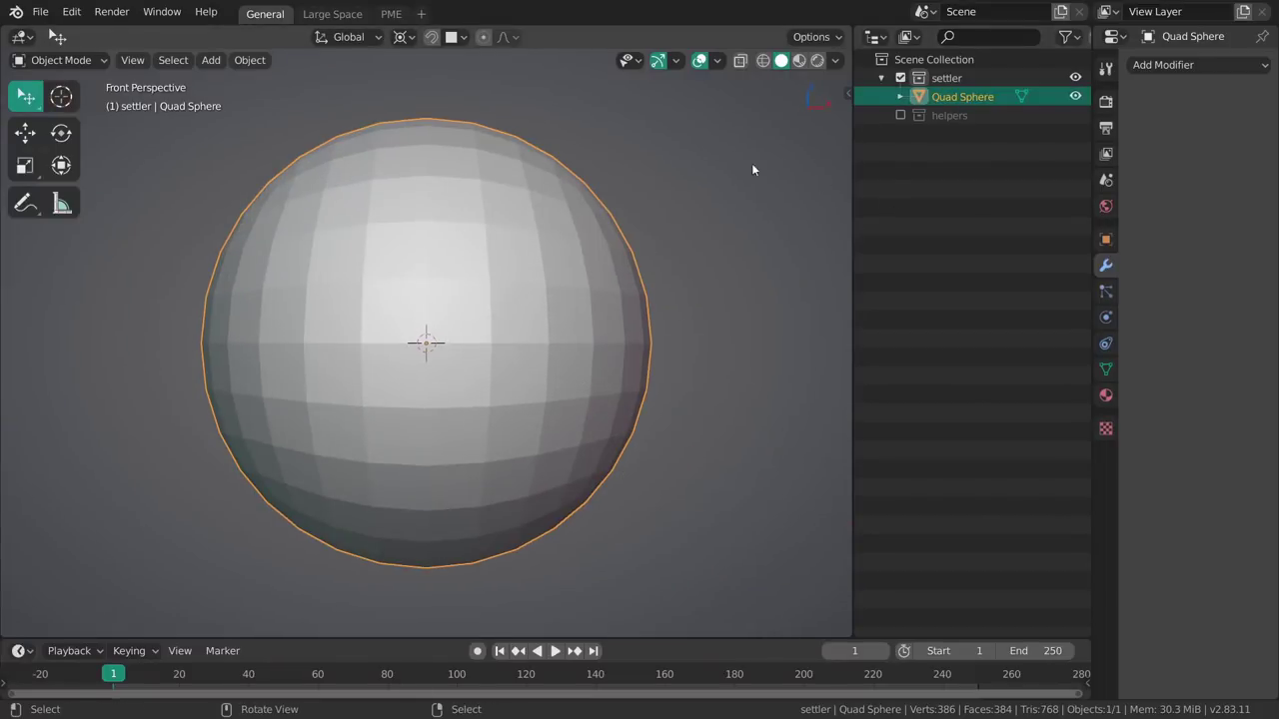
{"action": "scroll", "coordinate": [669, 290], "scroll_direction": "down", "scroll_amount": 1}
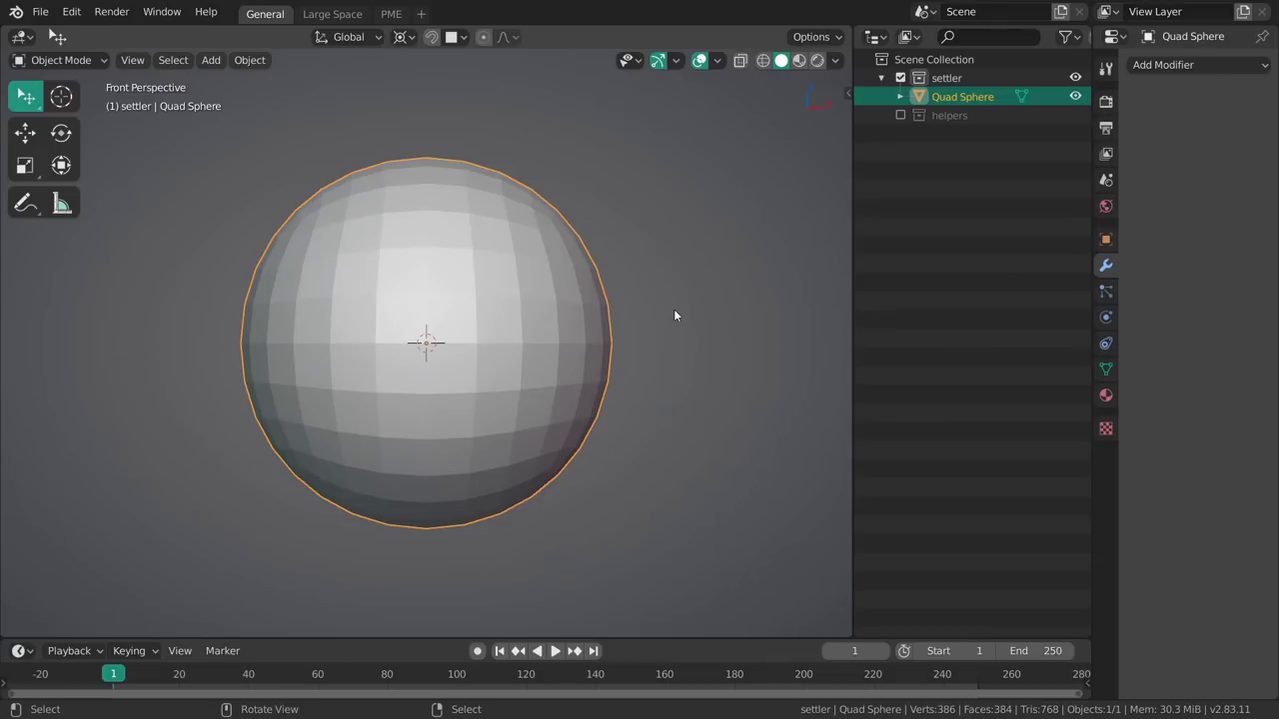
{"action": "left_click", "coordinate": [742, 636]}
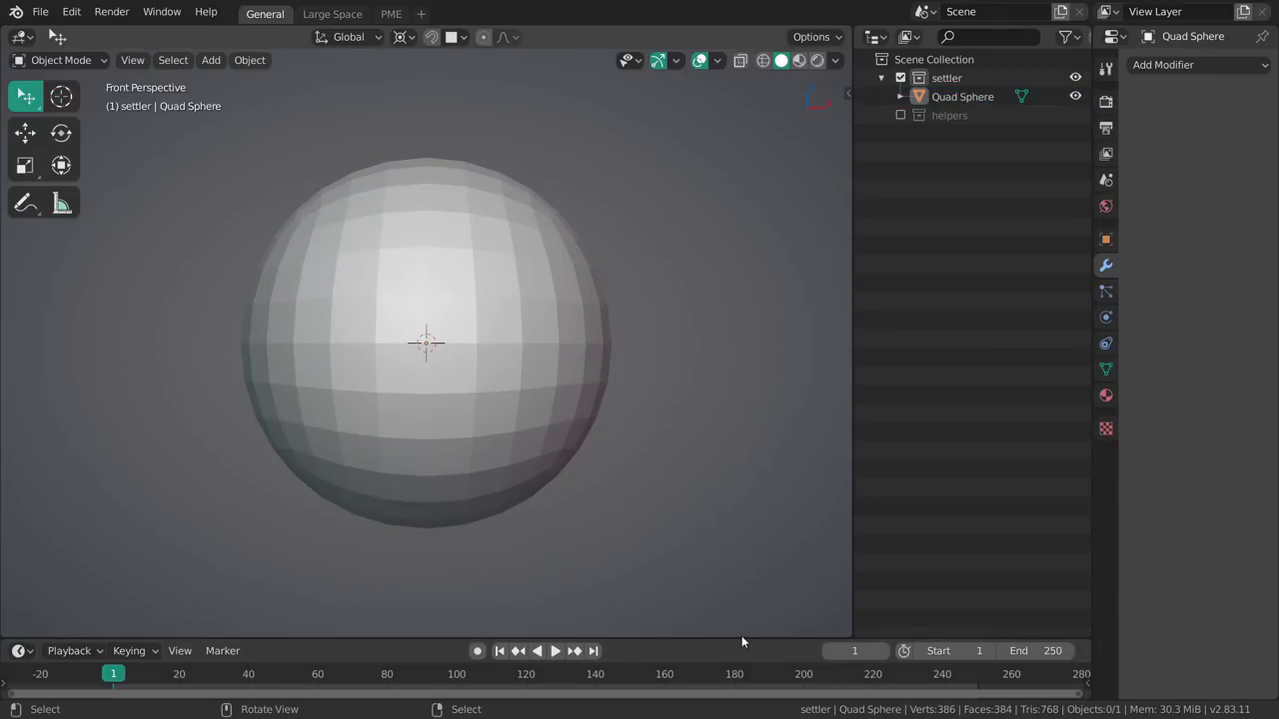
{"action": "left_click_drag", "start_coordinate": [741, 637], "coordinate": [741, 618]}
{"action": "left_click", "coordinate": [556, 341]}
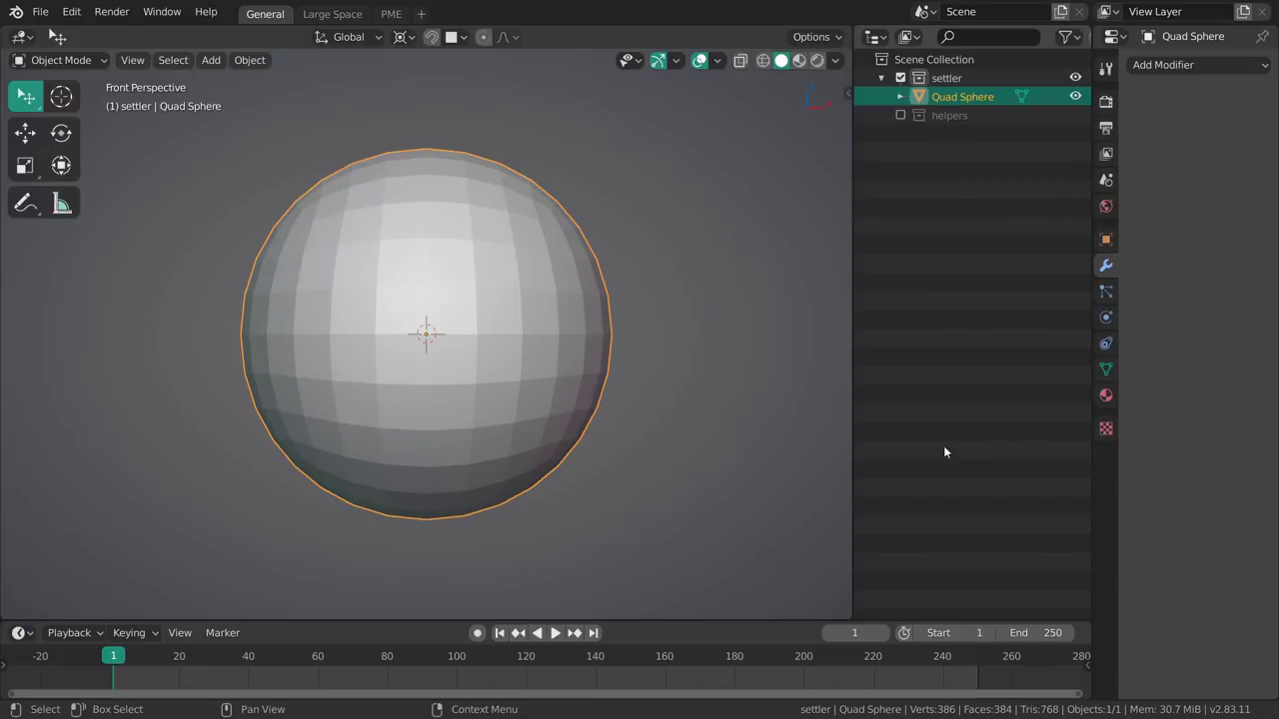
Split the Properties area, turn the new part into an Outliner, and join it back into one Properties area
{"action": "left_click_drag", "start_coordinate": [1097, 28], "coordinate": [1129, 250]}
{"action": "left_click", "coordinate": [1112, 36]}
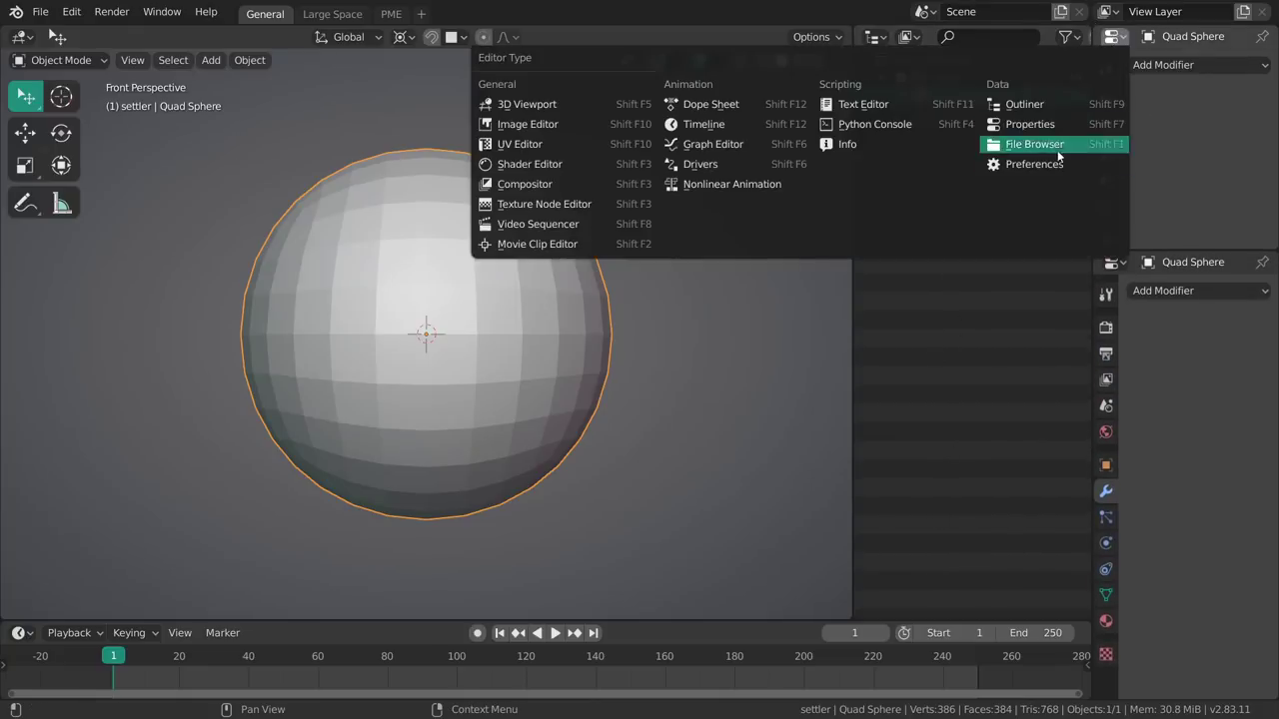
{"action": "left_click", "coordinate": [1045, 107]}
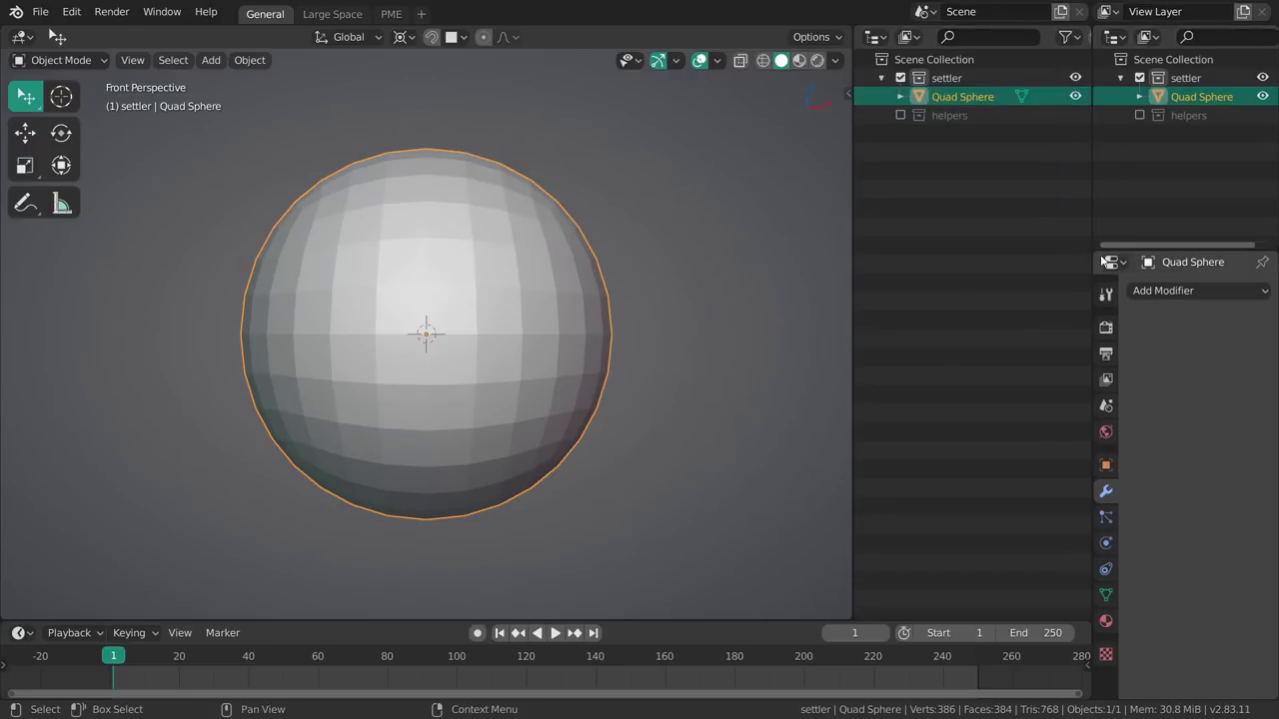
{"action": "left_click_drag", "start_coordinate": [1097, 254], "coordinate": [1093, 230]}
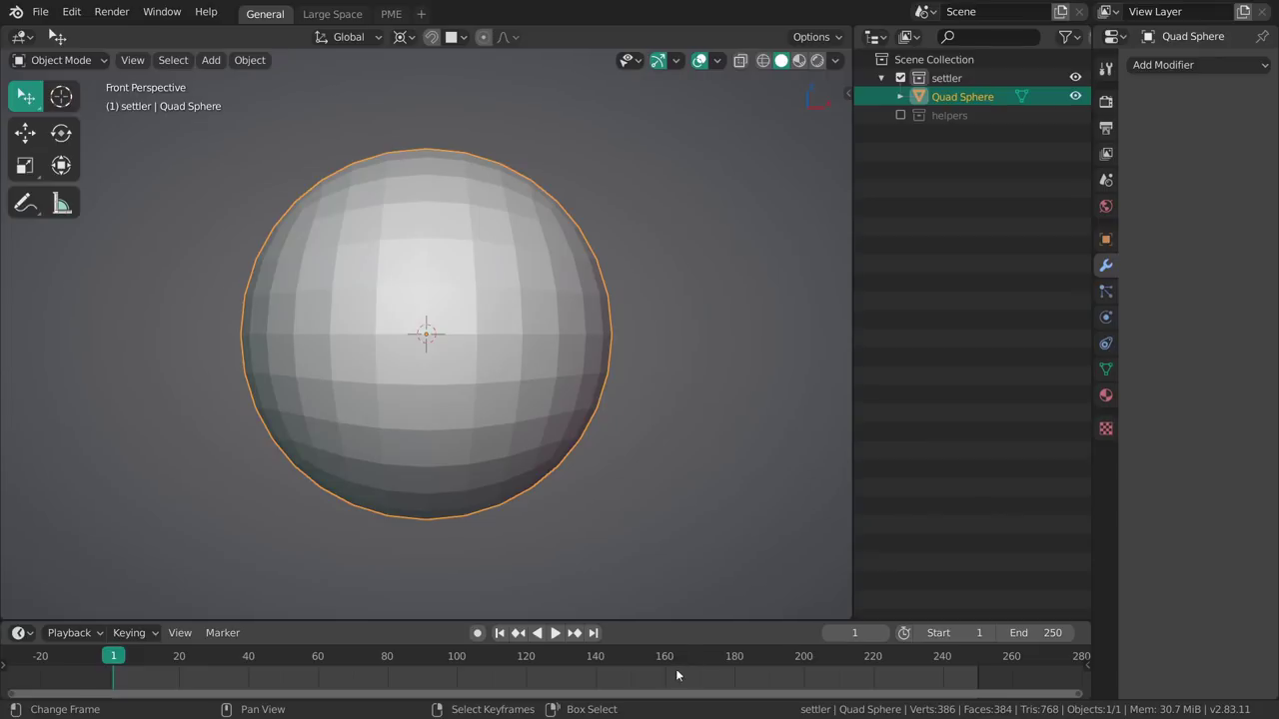
Enlarge the timeline area below the viewport and switch it to the Dope Sheet editor
{"action": "left_click_drag", "start_coordinate": [675, 621], "coordinate": [686, 510]}
{"action": "key", "text": "alt+a"}
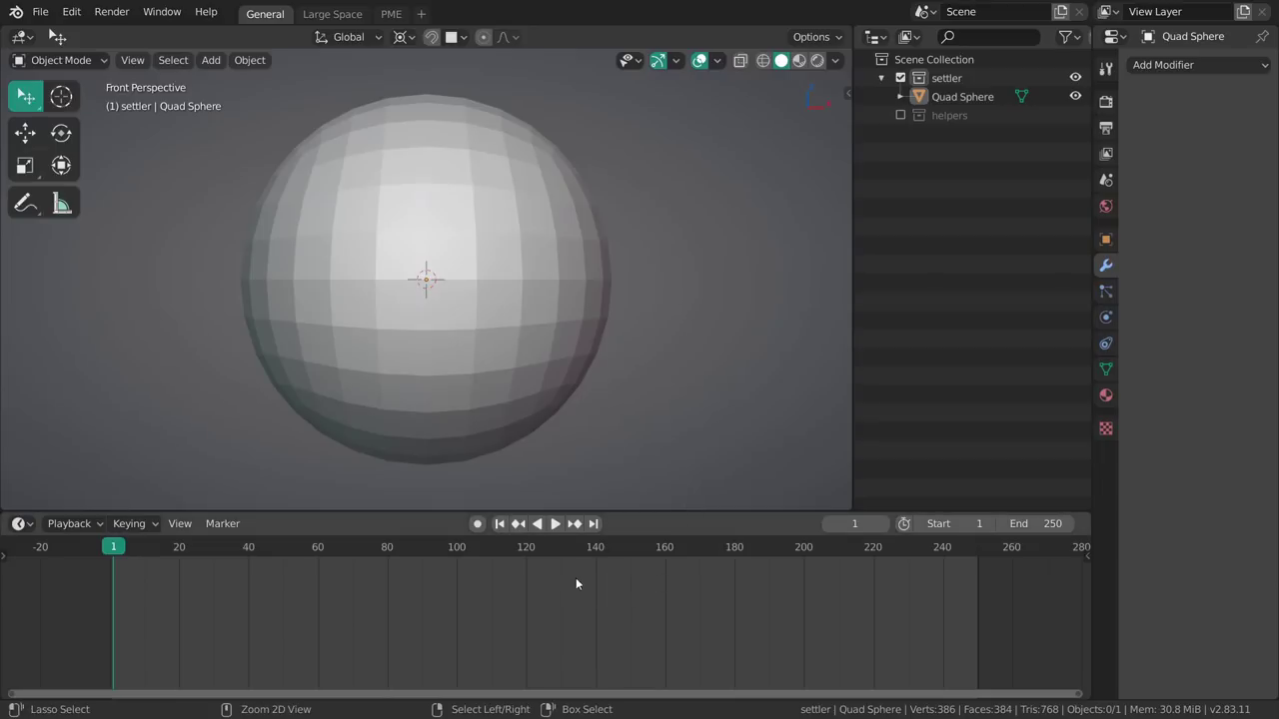
{"action": "key", "text": "ctrl+space"}
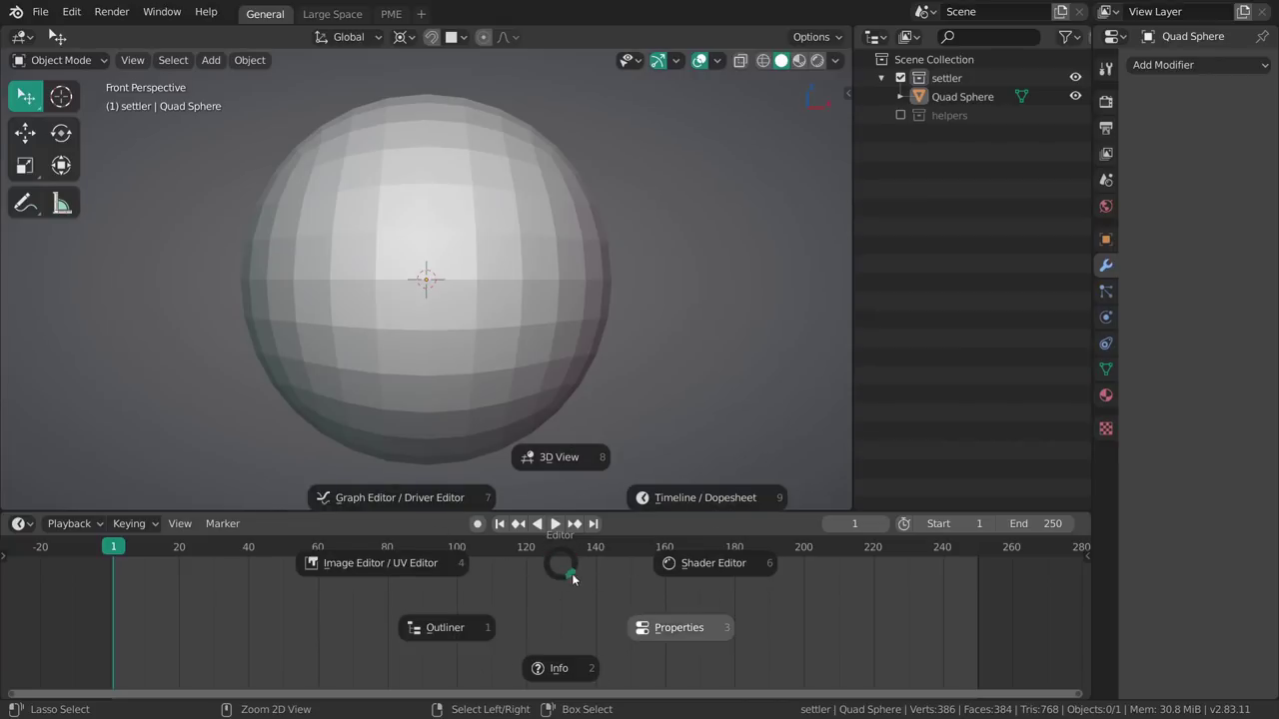
{"action": "left_click", "coordinate": [623, 508]}
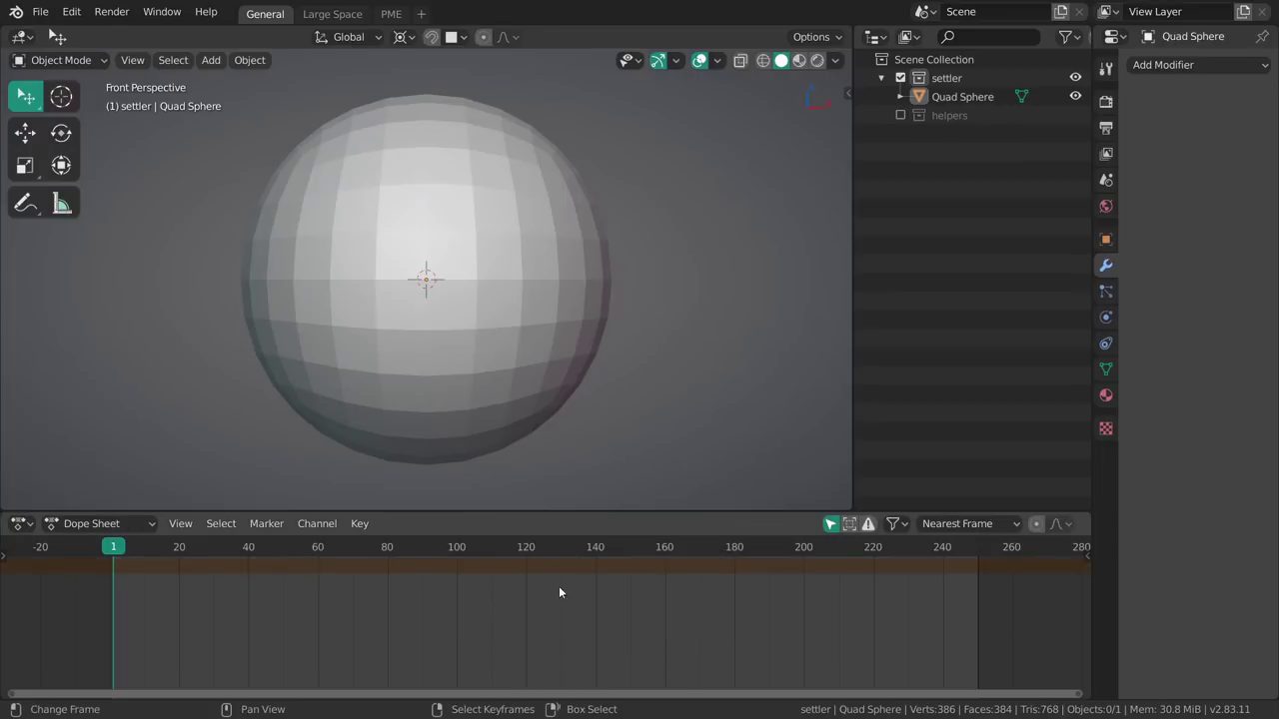
Cycle the area below the viewport through other editors to Info, enlarge it and review the available editor types
{"action": "key", "text": "ctrl+space"}
{"action": "left_click", "coordinate": [662, 518]}
{"action": "key", "text": "ctrl+space"}
{"action": "left_click", "coordinate": [693, 498]}
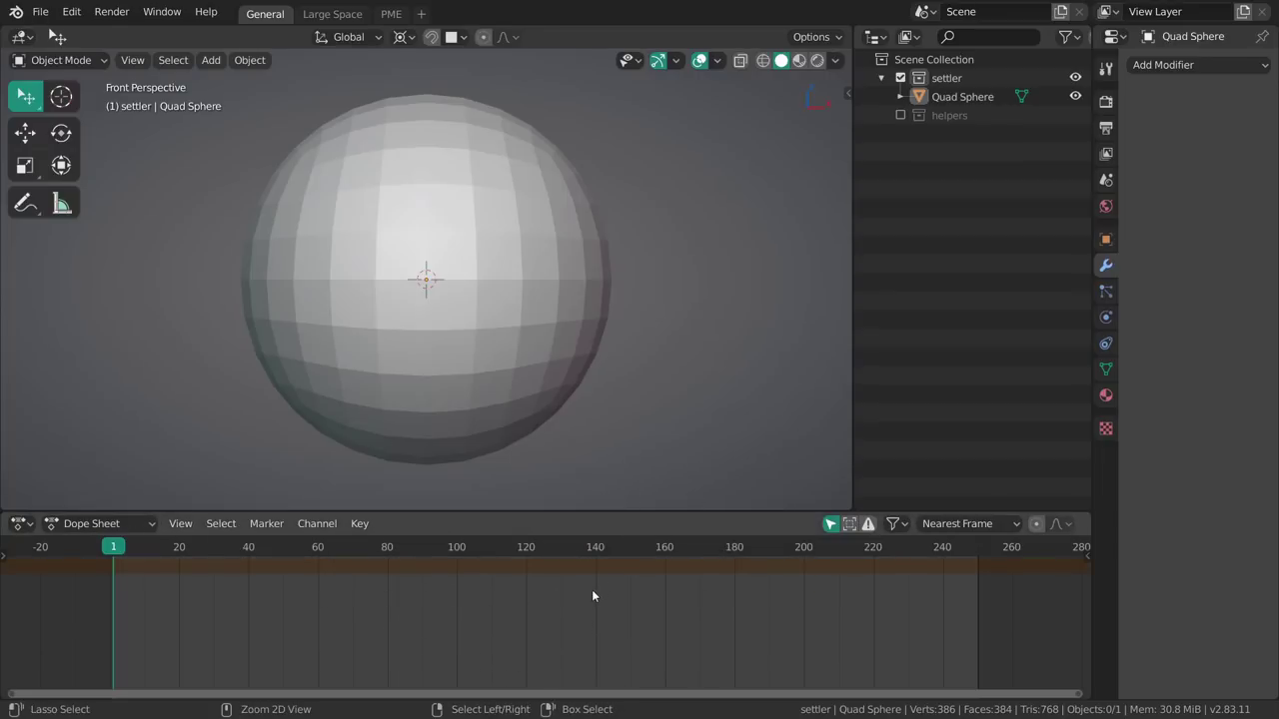
{"action": "key", "text": "ctrl+space"}
{"action": "left_click", "coordinate": [593, 689]}
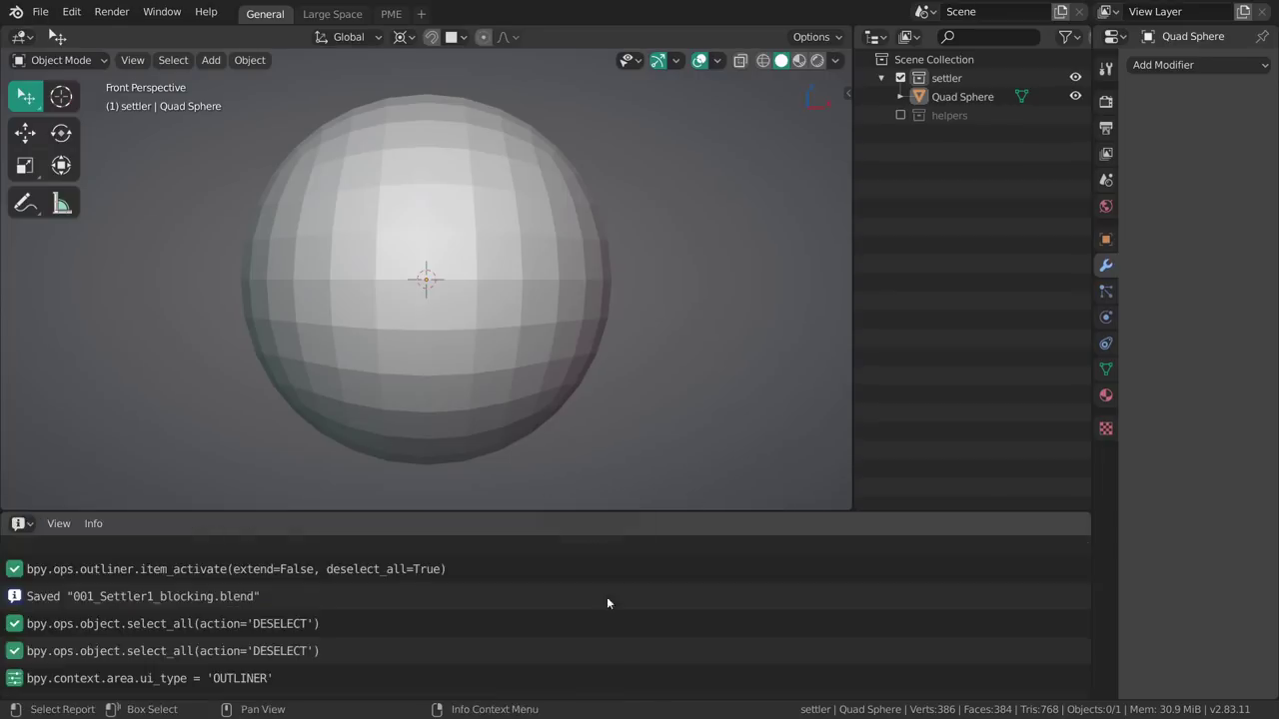
{"action": "left_click_drag", "start_coordinate": [604, 513], "coordinate": [605, 387]}
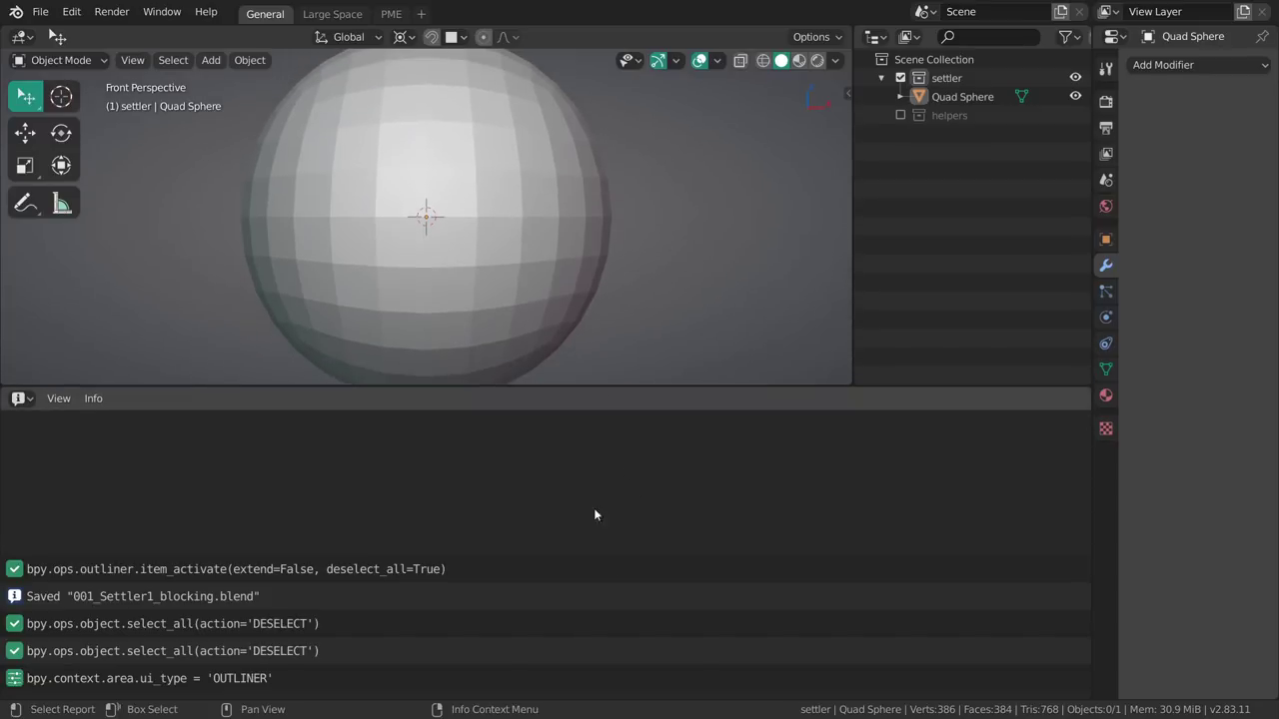
{"action": "left_click", "coordinate": [20, 400]}
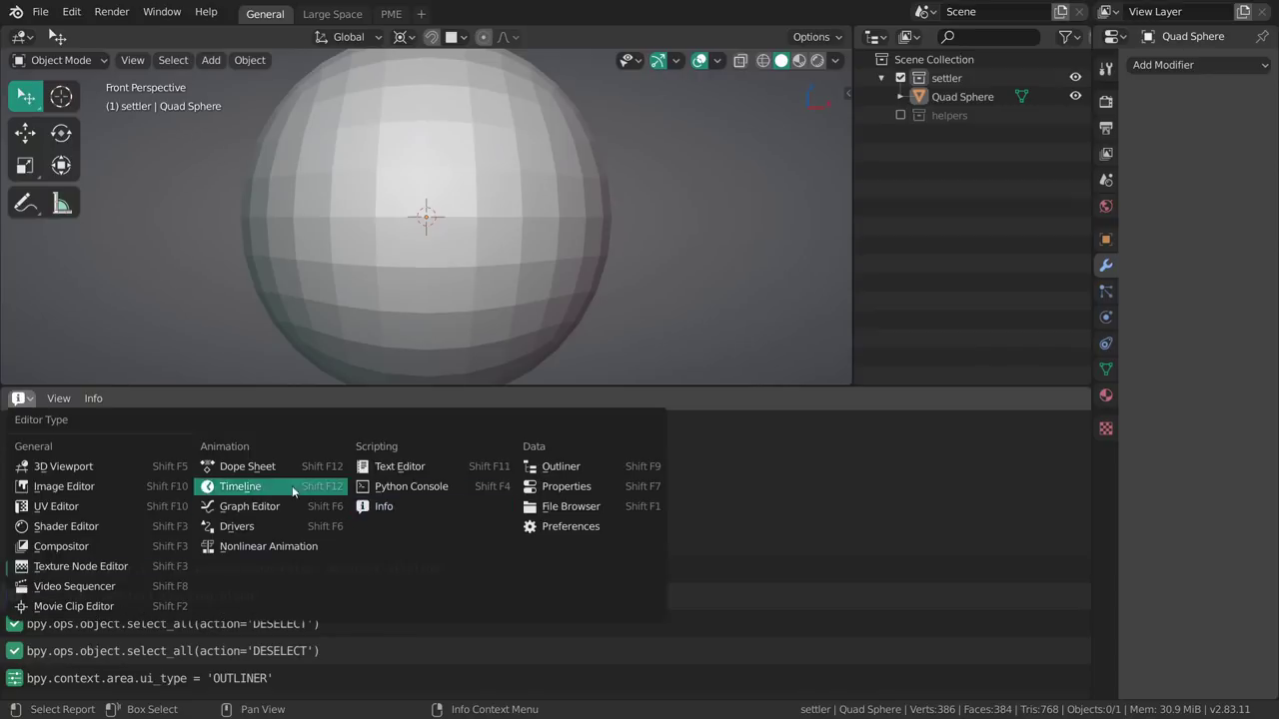
{"action": "left_click", "coordinate": [667, 486]}
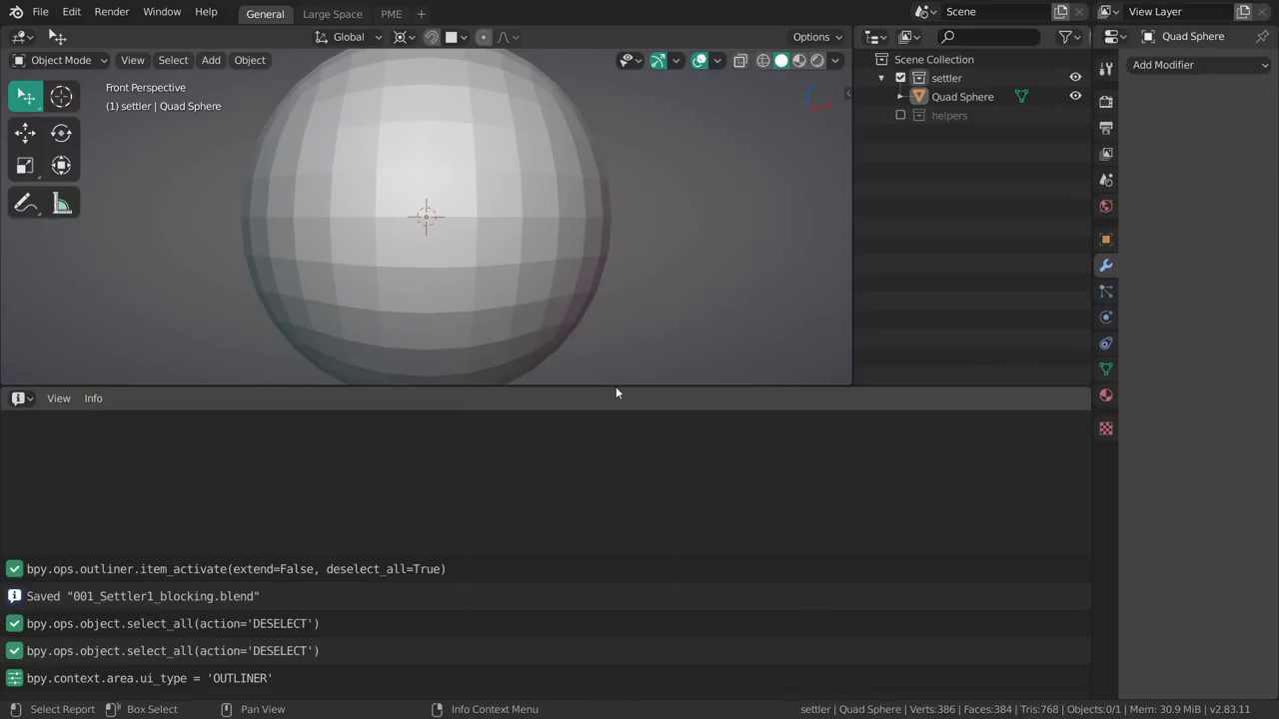
Shrink the Info area to a thin strip below the viewport and switch it to the Dope Sheet editor
{"action": "left_click_drag", "start_coordinate": [614, 385], "coordinate": [676, 631]}
{"action": "key", "text": "ctrl+space"}
{"action": "left_click", "coordinate": [761, 496]}
{"action": "left_click", "coordinate": [526, 385]}
{"action": "key", "text": "alt+a"}
{"action": "middle_click_drag", "start_coordinate": [535, 282], "coordinate": [547, 303], "text": "shift"}
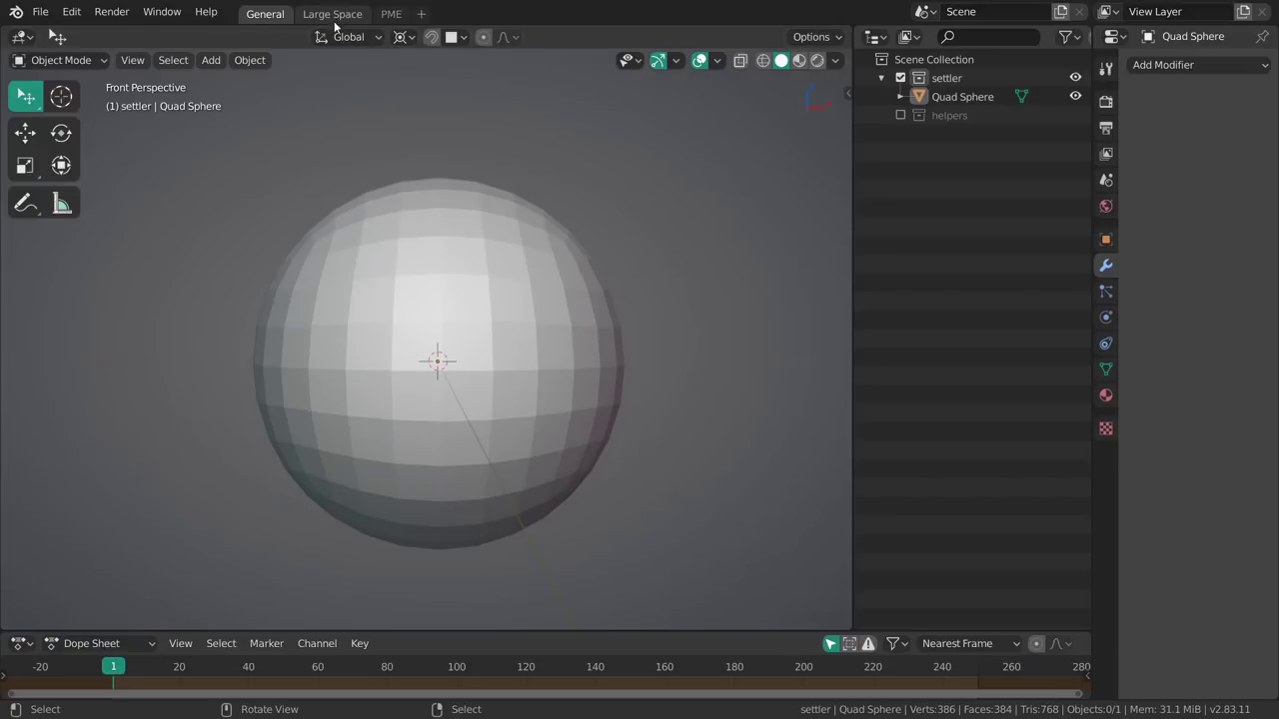
{"action": "middle_click_drag", "start_coordinate": [594, 415], "coordinate": [500, 369], "text": "ctrl"}
{"action": "left_click", "coordinate": [501, 337]}
{"action": "key", "text": "alt+a"}
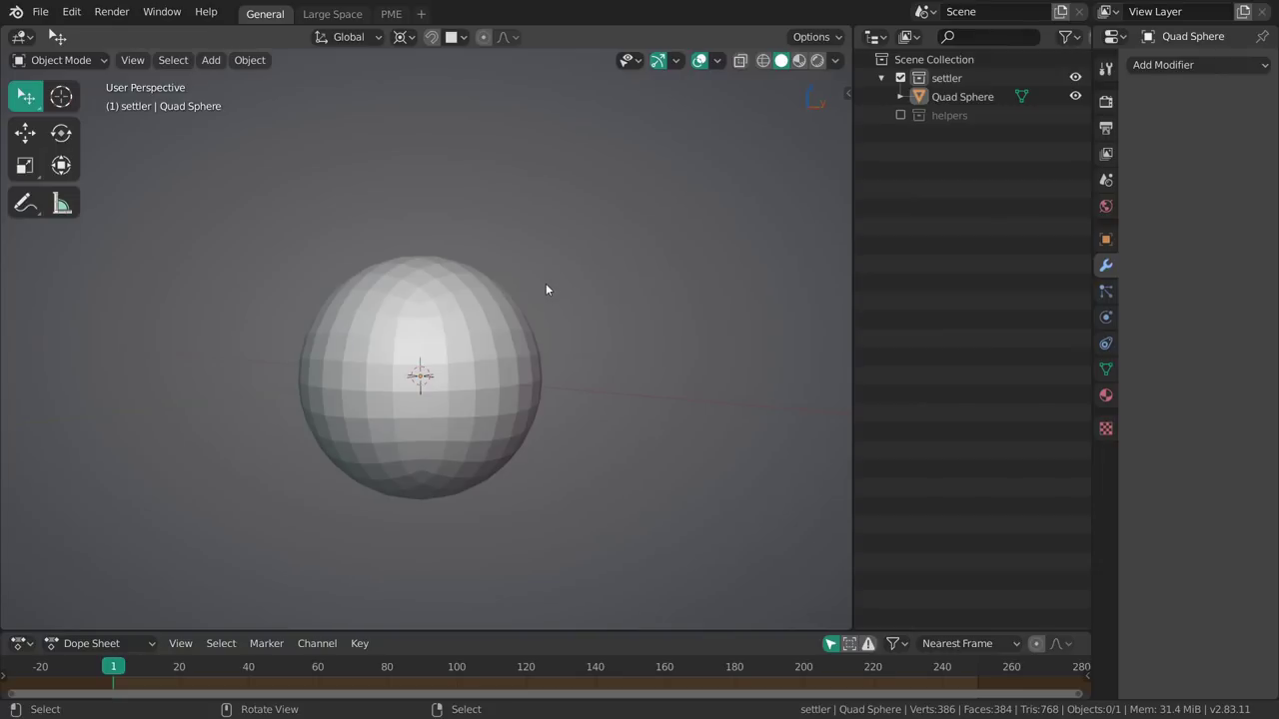
{"action": "scroll", "coordinate": [494, 399], "scroll_direction": "up", "scroll_amount": 2}
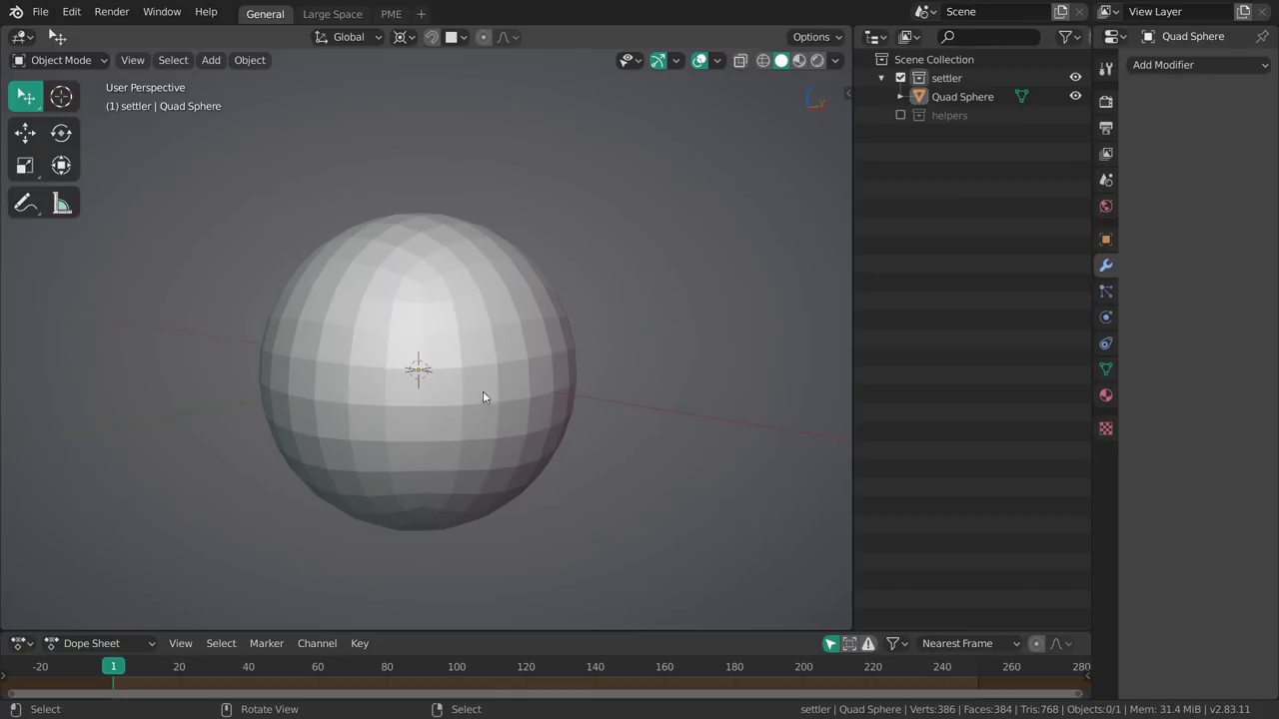
{"action": "middle_click_drag", "start_coordinate": [500, 388], "coordinate": [443, 333], "text": "alt"}
{"action": "middle_click_drag", "start_coordinate": [510, 358], "coordinate": [555, 359], "text": "shift"}
Switch the Dope Sheet area back to the Timeline editor and frame the sphere in the viewport
{"action": "key", "text": "ctrl+space"}
{"action": "left_click", "coordinate": [606, 482]}
{"action": "left_click", "coordinate": [536, 338]}
{"action": "key", "text": "KP_Decimal"}
{"action": "key", "text": "alt+a"}
{"action": "scroll", "coordinate": [571, 423], "scroll_direction": "down", "scroll_amount": 2}
Save the blend file, and look at the Save As dialog without saving a new version
{"action": "key", "text": "ctrl+s"}
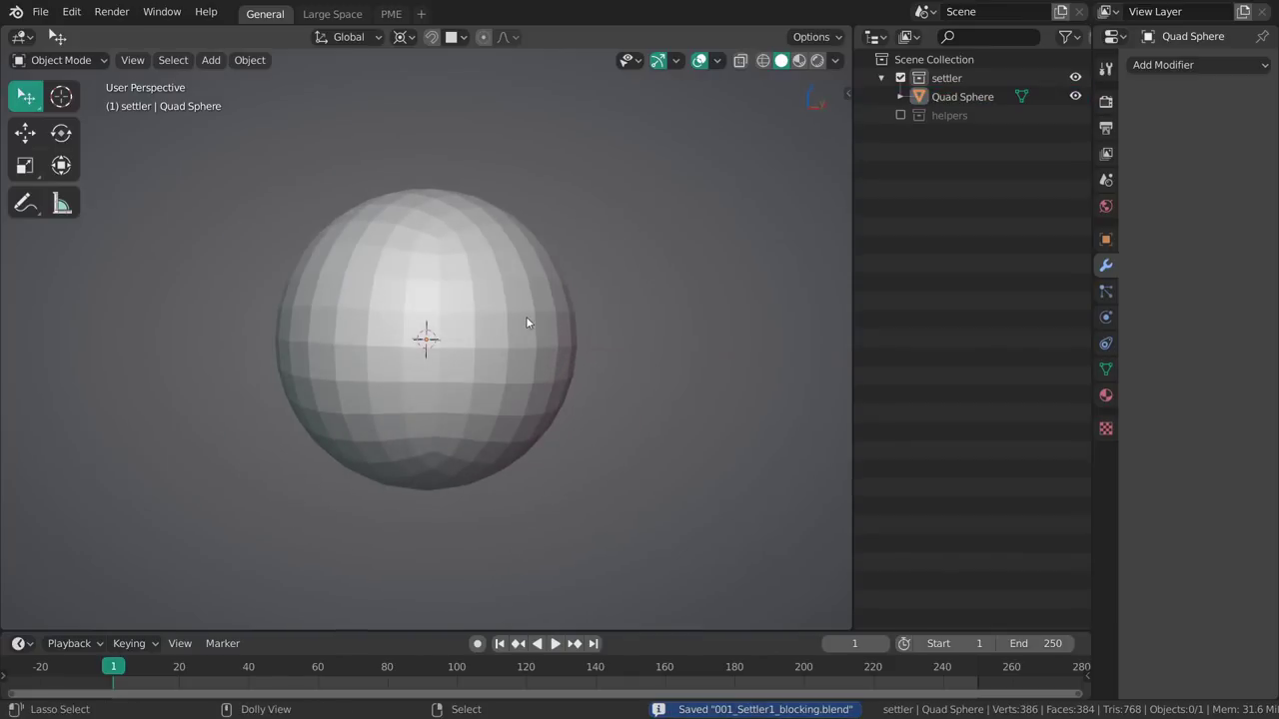
{"action": "key", "text": "ctrl+shift+s"}
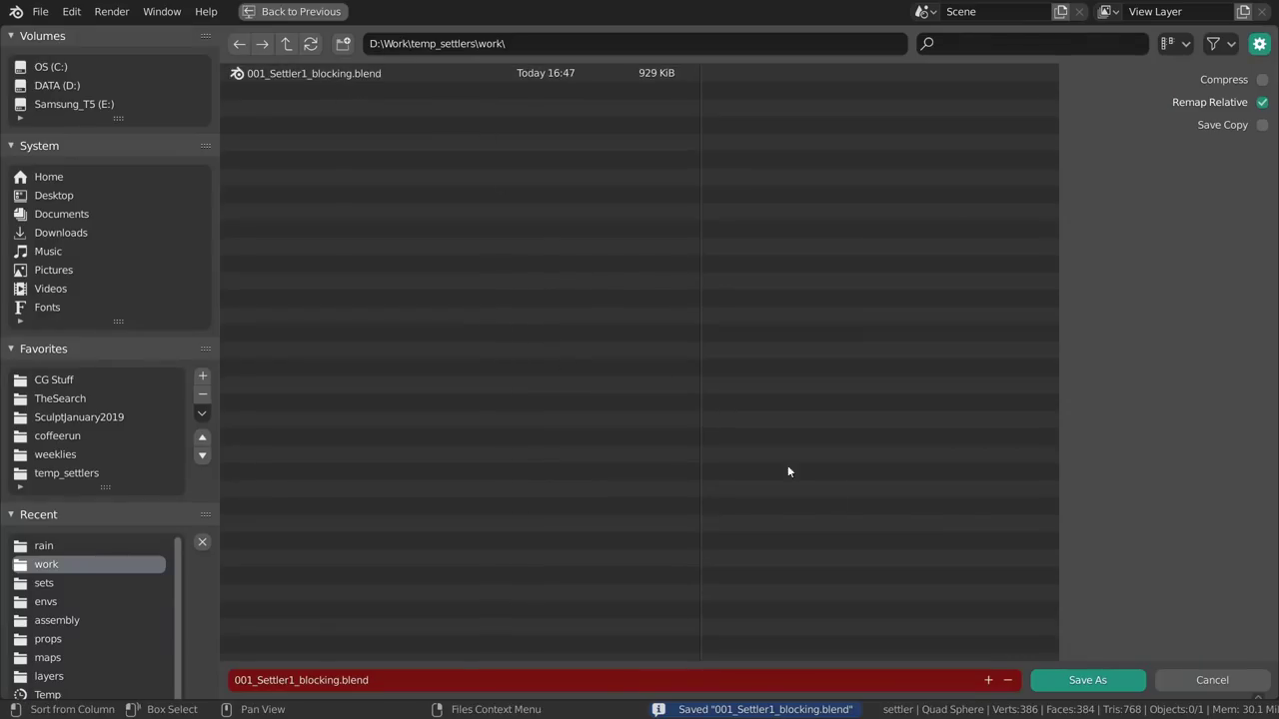
{"action": "left_click", "coordinate": [1179, 685]}
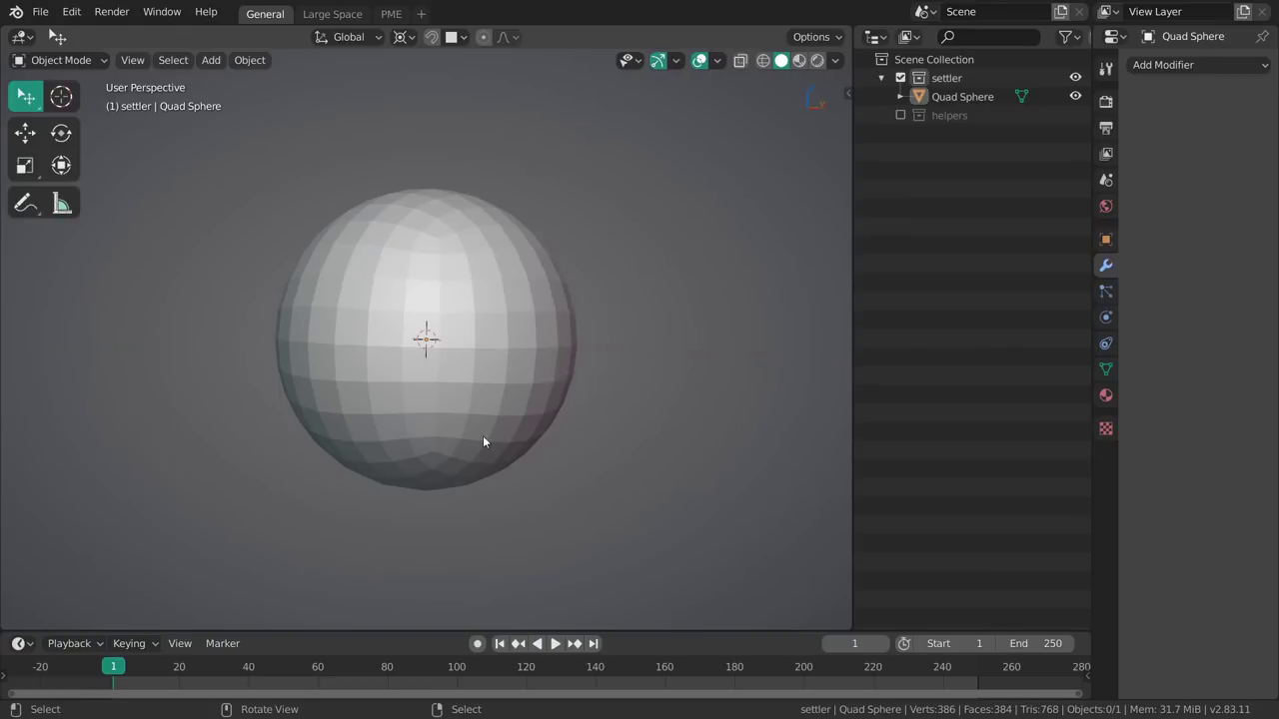
Add a new collection to the Scene Collection and place it between the settler and helpers collections
{"action": "mouse_move", "coordinate": [485, 442]}
{"action": "middle_mouse_down"}
{"action": "mouse_move", "coordinate": [571, 390]}
{"action": "mouse_move", "coordinate": [587, 402]}
{"action": "mouse_move", "coordinate": [573, 414]}
{"action": "mouse_move", "coordinate": [503, 351]}
{"action": "mouse_move", "coordinate": [545, 376]}
{"action": "mouse_move", "coordinate": [564, 311]}
{"action": "mouse_move", "coordinate": [566, 328]}
{"action": "mouse_move", "coordinate": [549, 337]}
{"action": "mouse_move", "coordinate": [569, 337]}
{"action": "mouse_move", "coordinate": [547, 349]}
{"action": "middle_mouse_up"}
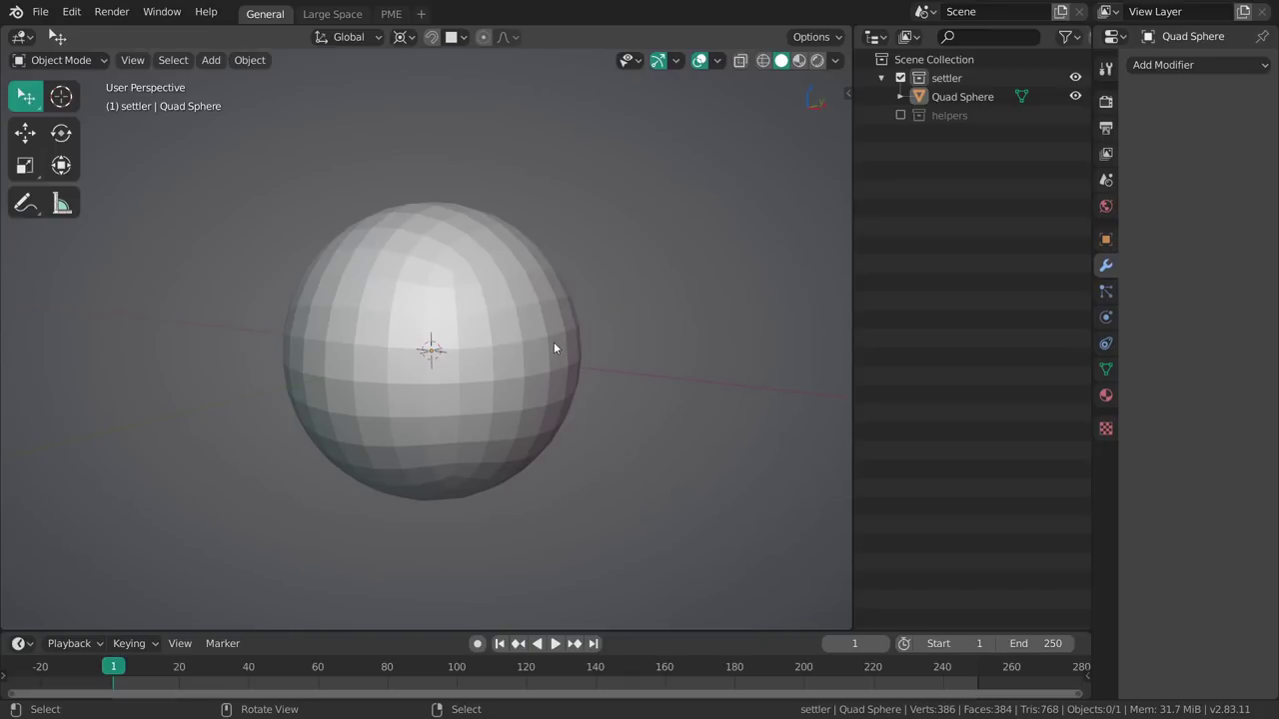
{"action": "middle_click_drag", "start_coordinate": [510, 300], "coordinate": [550, 337]}
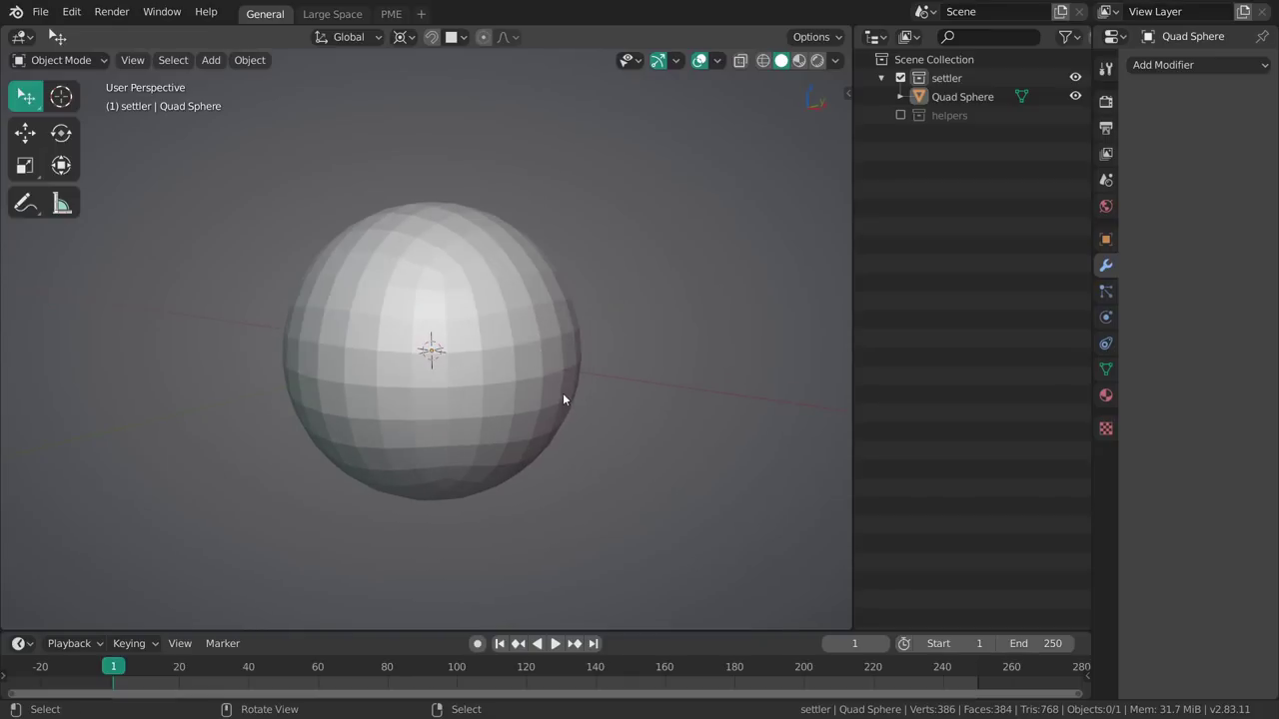
{"action": "left_click", "coordinate": [934, 59]}
{"action": "key", "text": "c"}
{"action": "left_click", "coordinate": [961, 133]}
{"action": "left_click_drag", "start_coordinate": [966, 143], "coordinate": [954, 107]}
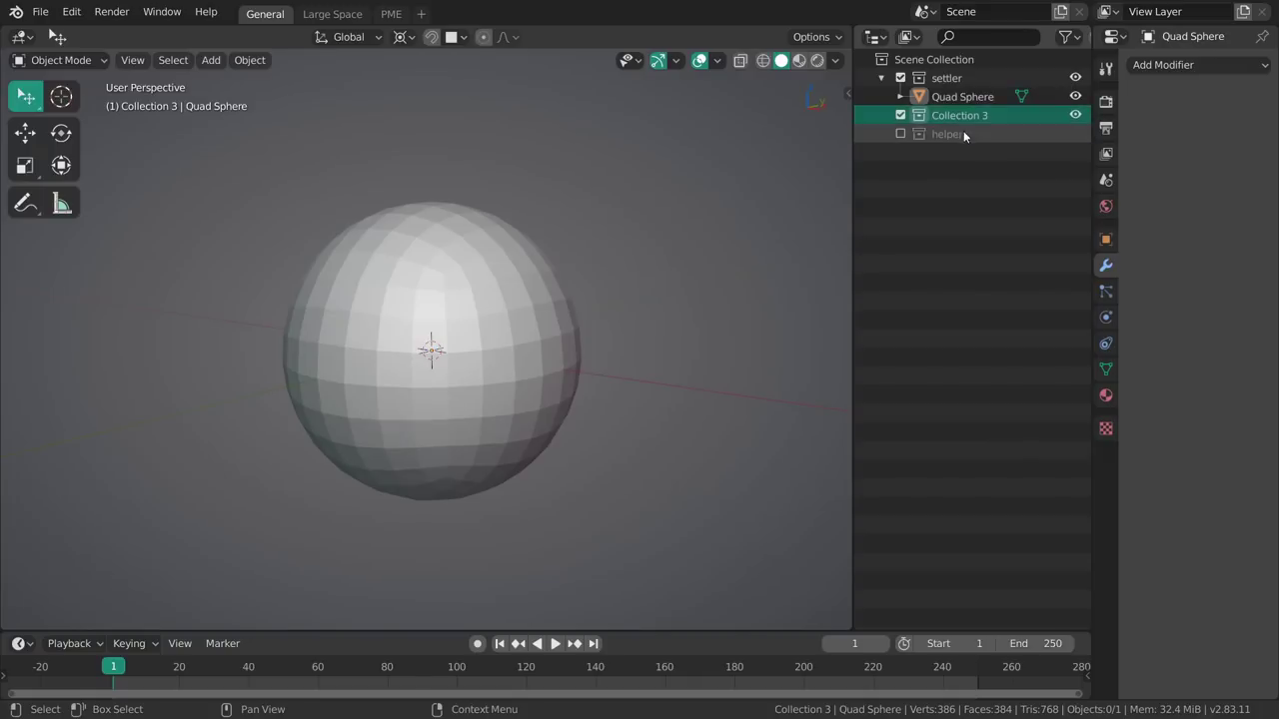
Hide the settler collection, show it again and select the Quad Sphere inside it
{"action": "left_click", "coordinate": [943, 80]}
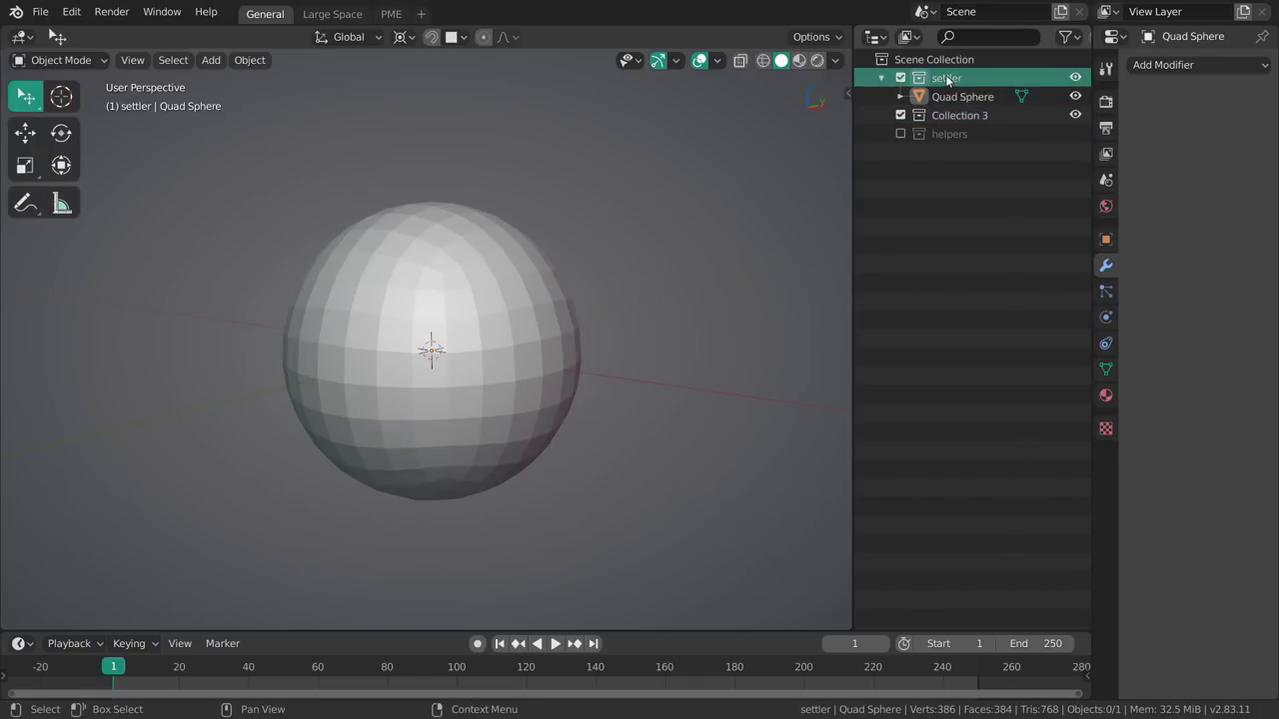
{"action": "left_click", "coordinate": [1075, 78]}
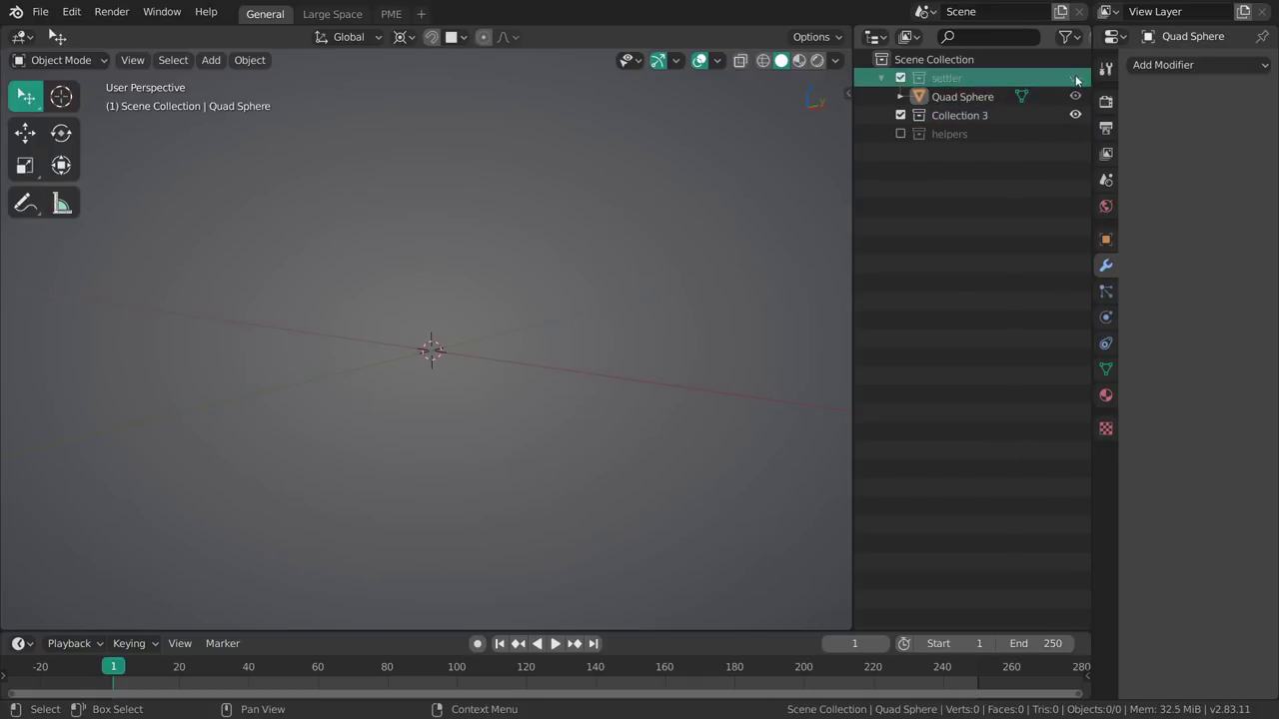
{"action": "left_click", "coordinate": [1074, 78]}
{"action": "left_click", "coordinate": [997, 99]}
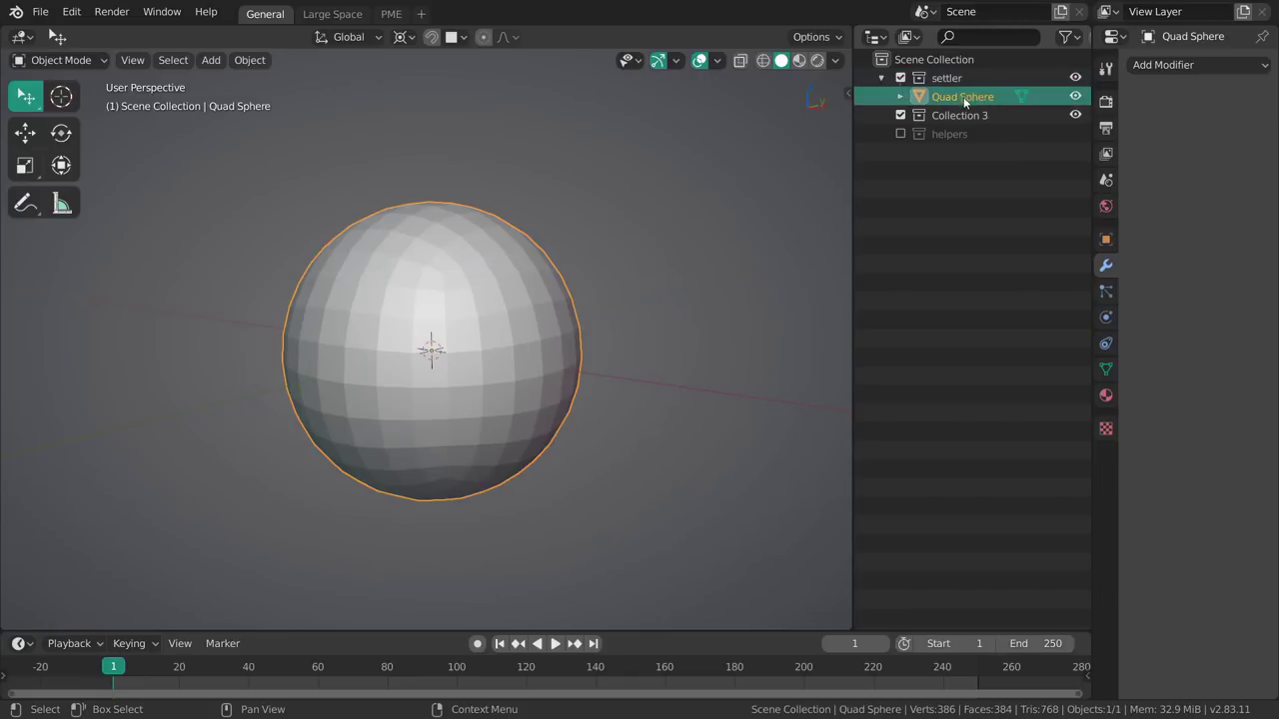
{"action": "mouse_move", "coordinate": [546, 344]}
{"action": "middle_mouse_down"}
{"action": "mouse_move", "coordinate": [448, 408]}
{"action": "mouse_move", "coordinate": [495, 318]}
{"action": "middle_mouse_up"}
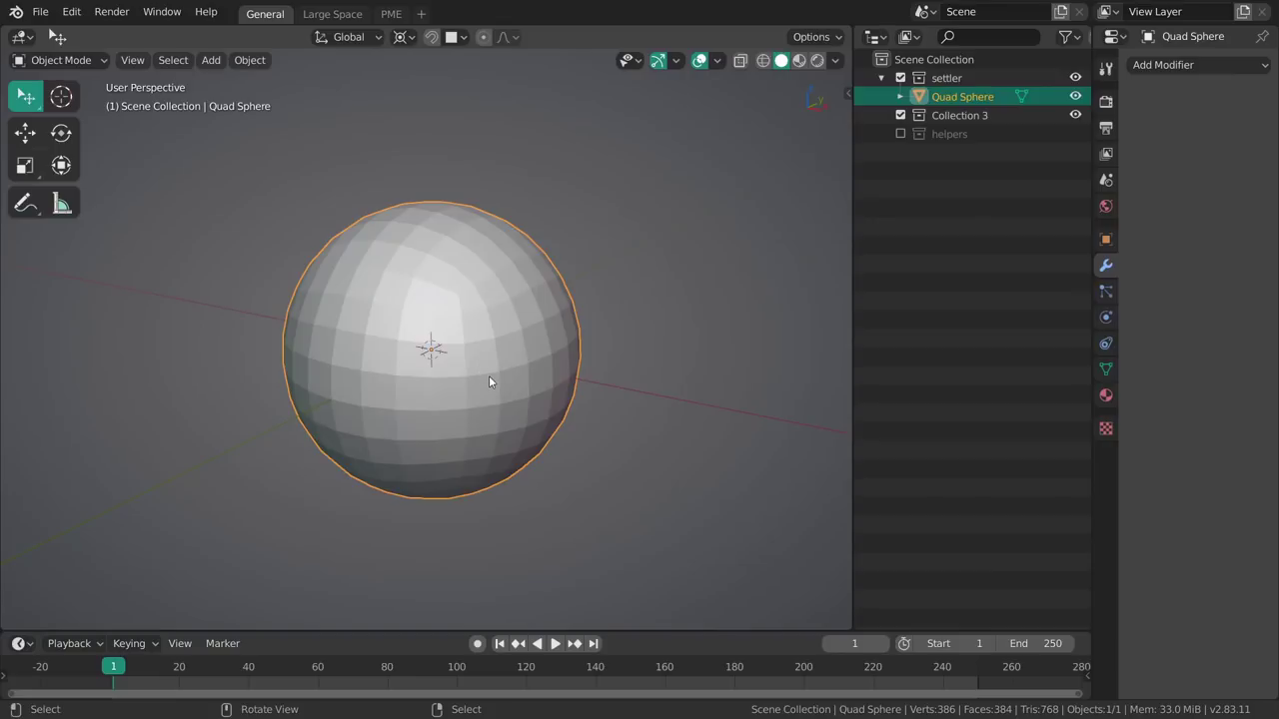
{"action": "mouse_move", "coordinate": [470, 373]}
{"action": "middle_mouse_down"}
{"action": "mouse_move", "coordinate": [443, 355]}
{"action": "mouse_move", "coordinate": [481, 358]}
{"action": "middle_mouse_up"}
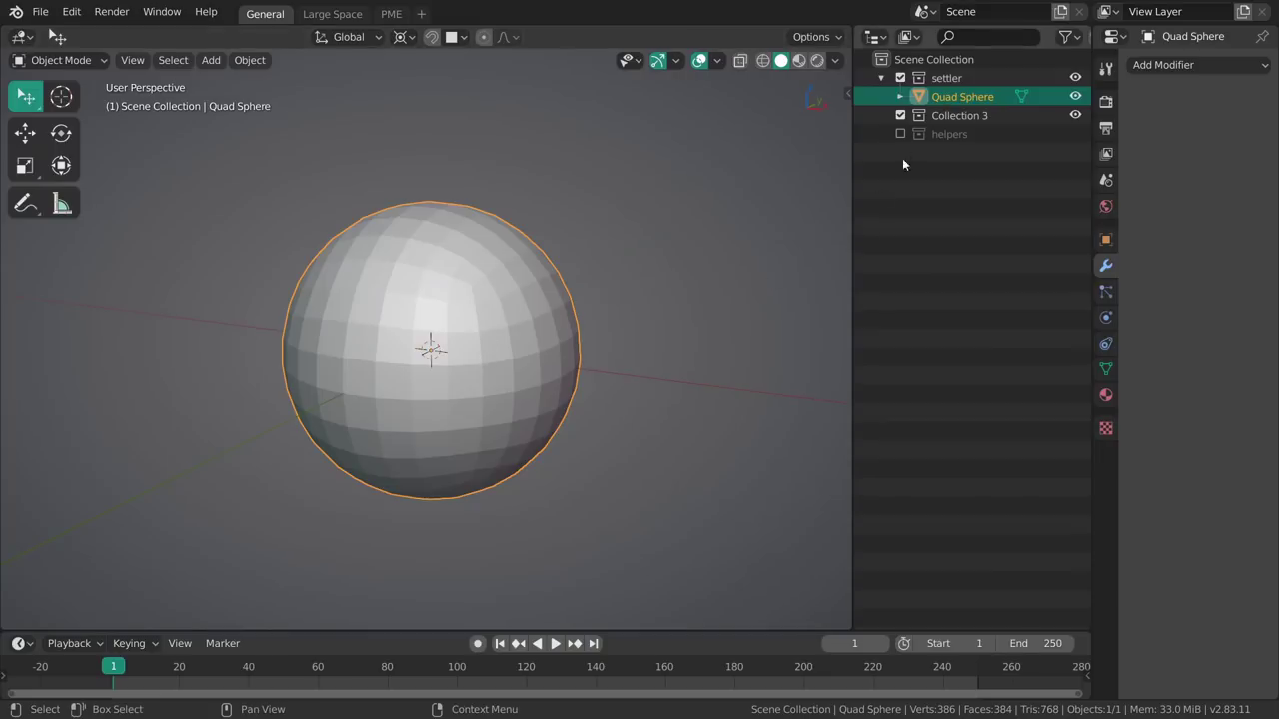
Toggle the helpers collection in and out of the view layer, leaving it enabled
{"action": "left_click", "coordinate": [956, 115]}
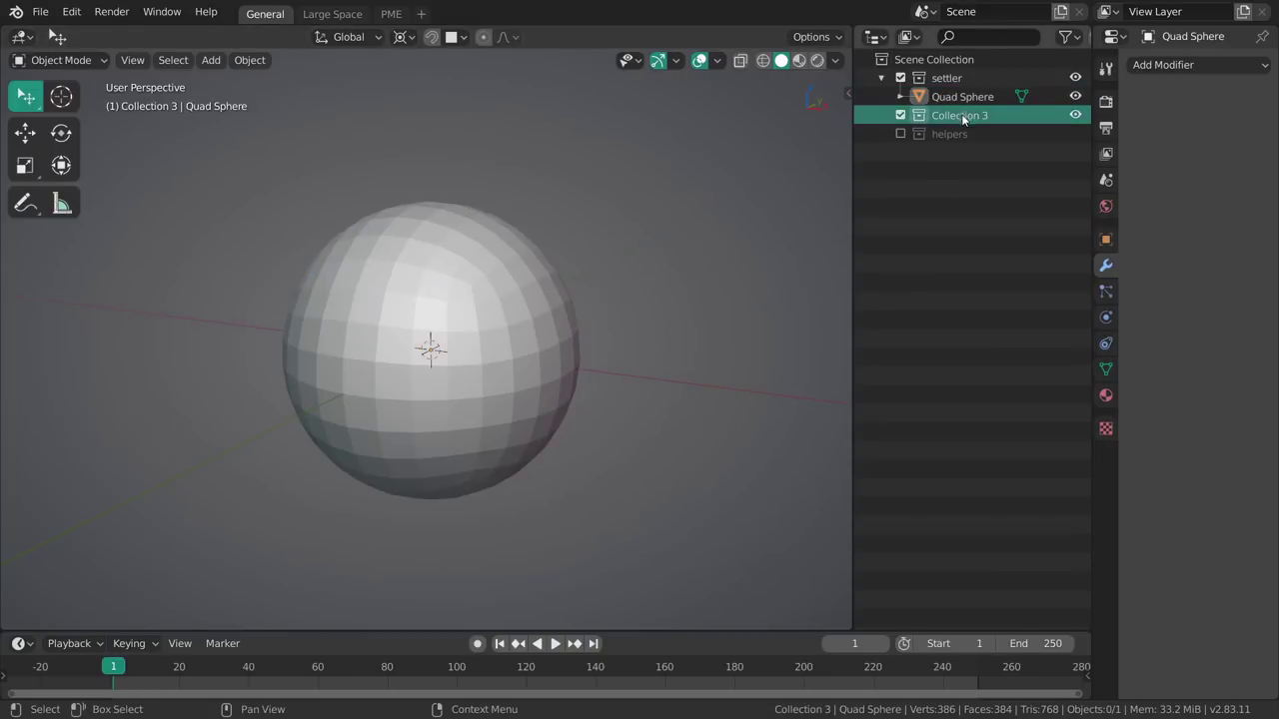
{"action": "left_click", "coordinate": [929, 134]}
{"action": "left_click", "coordinate": [900, 134]}
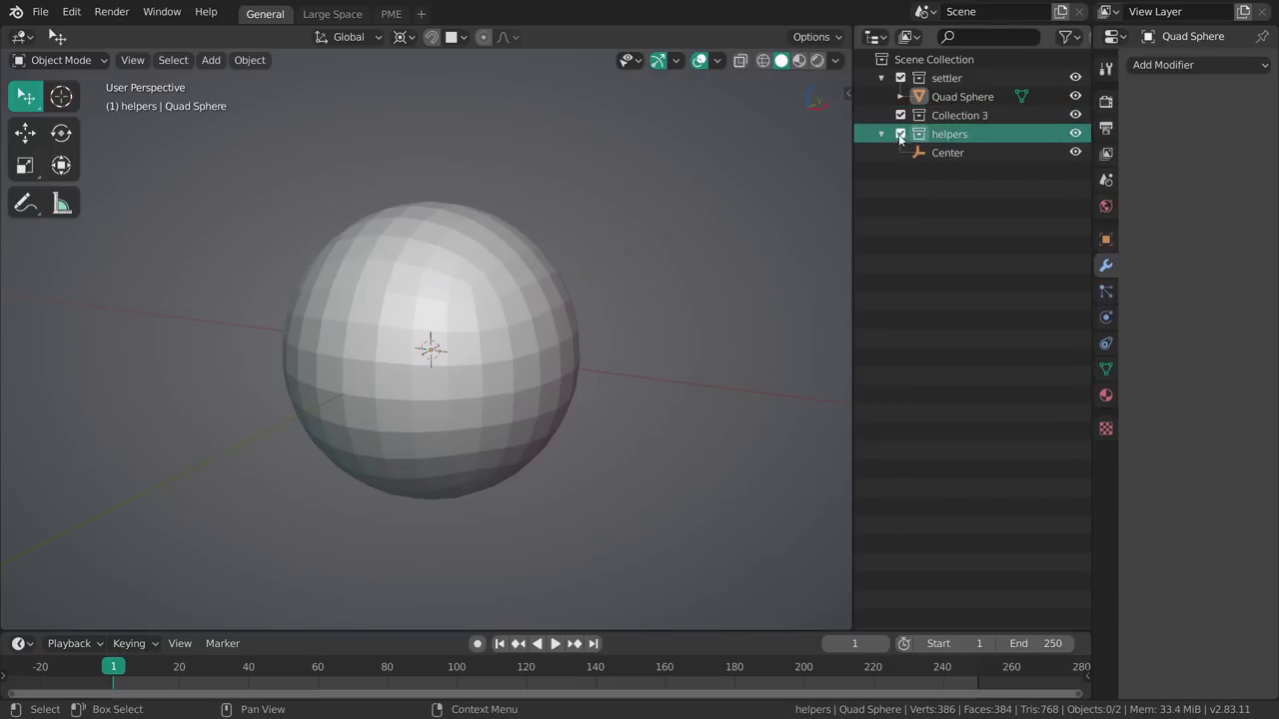
{"action": "left_click", "coordinate": [900, 134]}
{"action": "left_click", "coordinate": [900, 134]}
{"action": "left_click", "coordinate": [900, 134]}
{"action": "left_click", "coordinate": [900, 134]}
{"action": "left_click", "coordinate": [900, 133]}
{"action": "left_click", "coordinate": [900, 133]}
Exclude and re-enable the helpers collection once more, and select its Center empty
{"action": "left_click", "coordinate": [946, 155]}
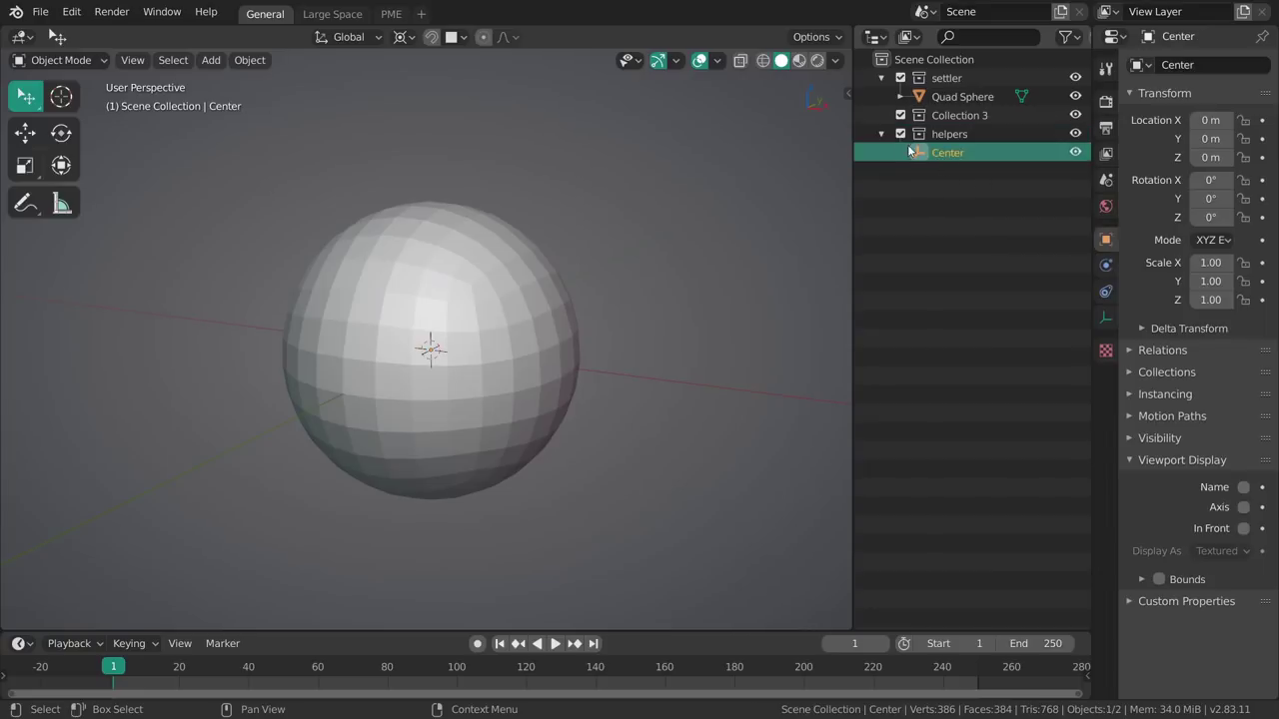
{"action": "left_click", "coordinate": [899, 133]}
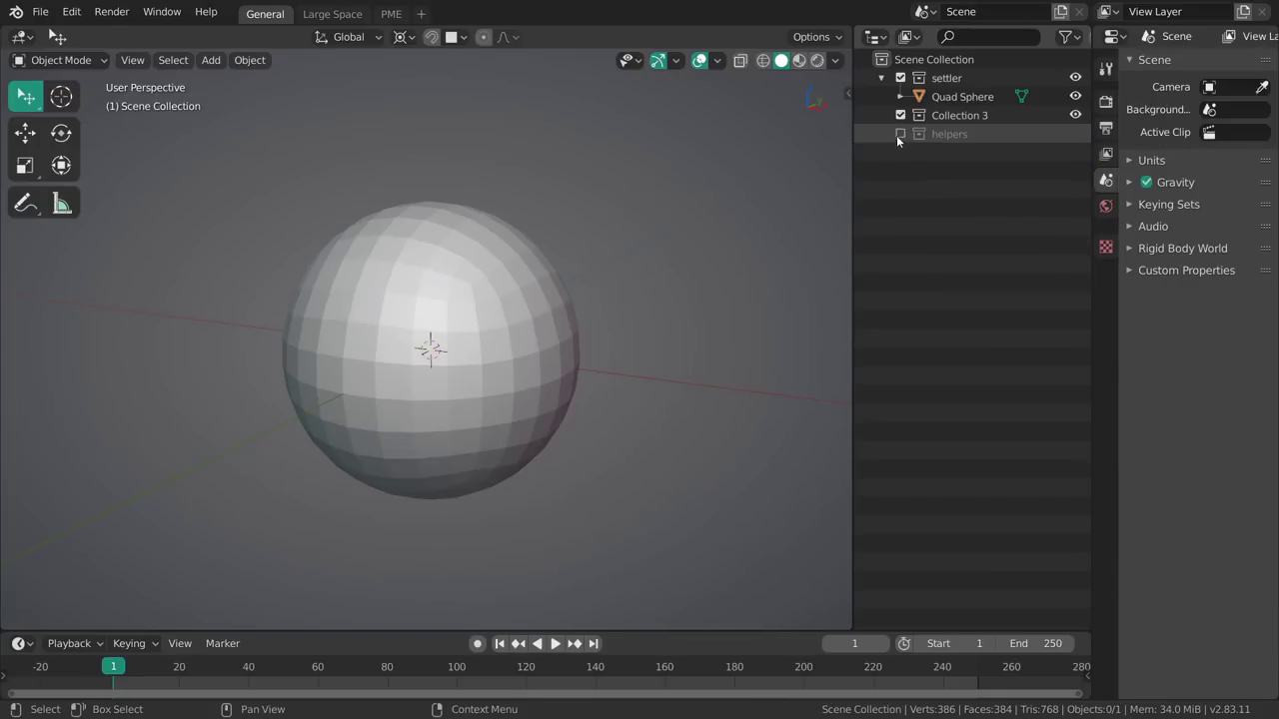
{"action": "left_click", "coordinate": [900, 134]}
{"action": "left_click", "coordinate": [943, 156]}
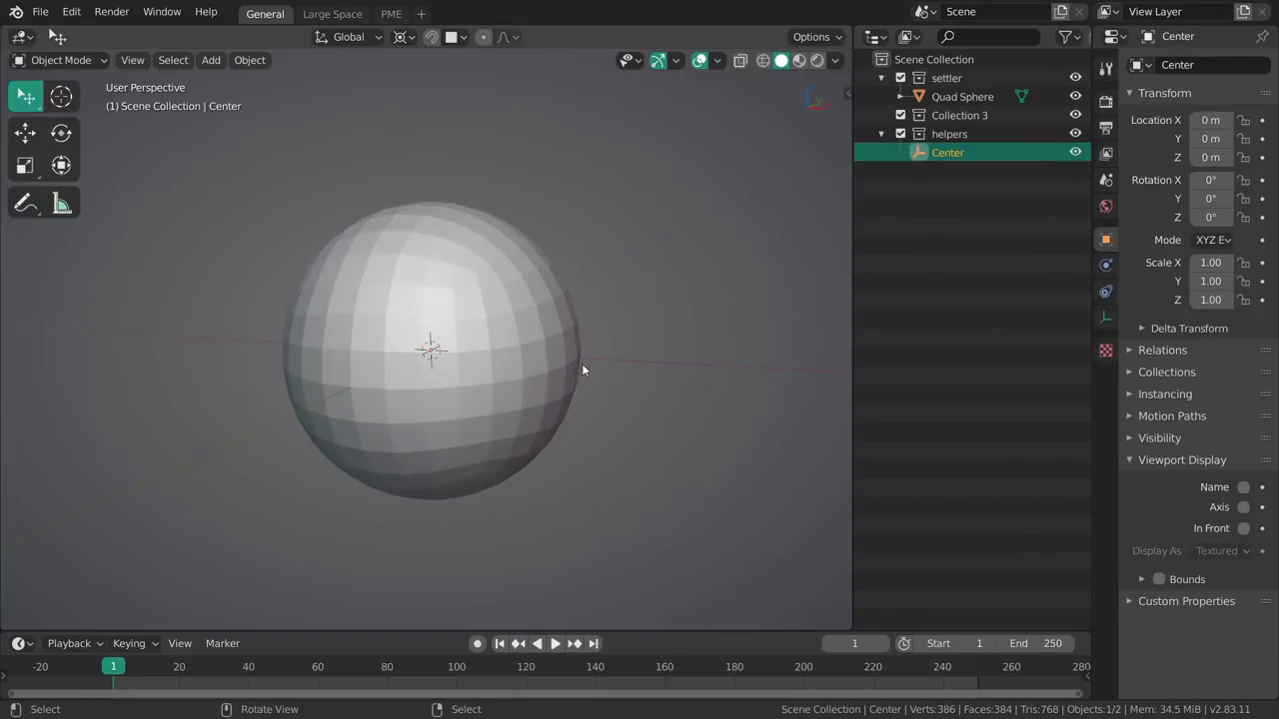
Inspect the Center empty in local view, return to the full scene and show its transform values in the sidebar
{"action": "key", "text": "KP_Divide"}
{"action": "middle_click_drag", "start_coordinate": [450, 332], "coordinate": [423, 454]}
{"action": "key", "text": "KP_Divide"}
{"action": "key", "text": "n"}
{"action": "left_click", "coordinate": [675, 318]}
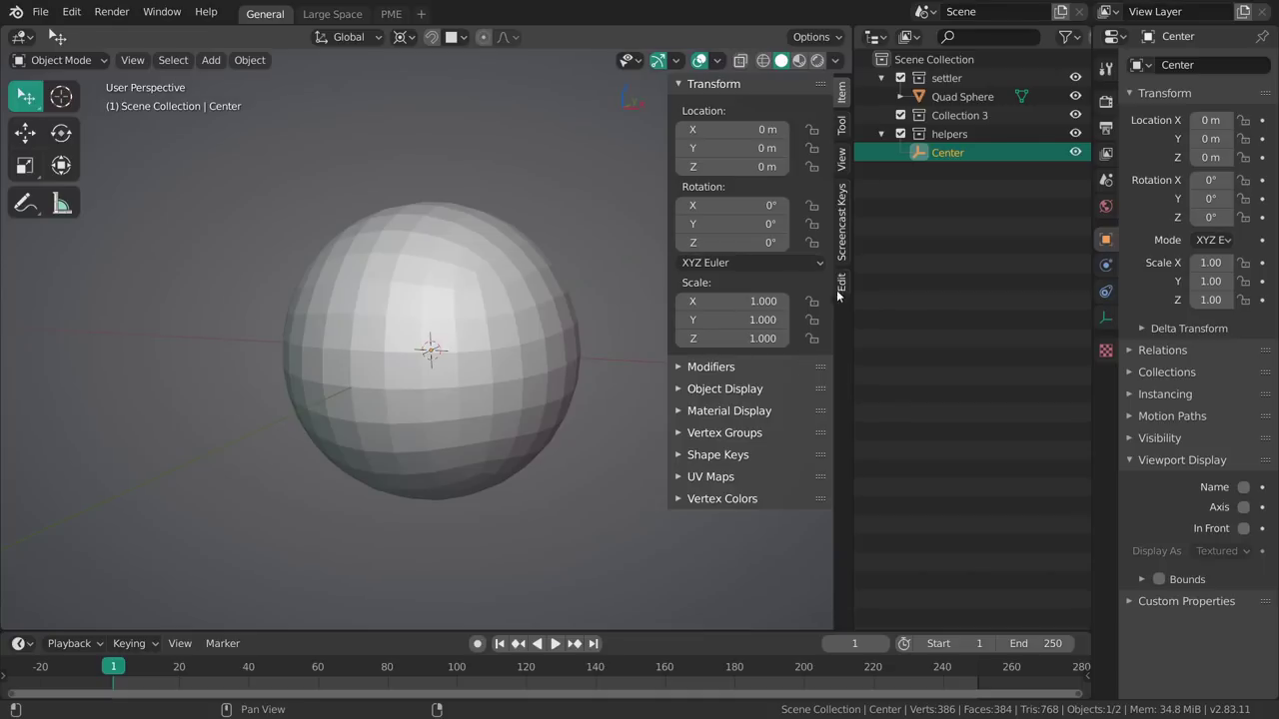
Set the Screencast Keys overlay's font size to 24 and its horizontal offset to 0
{"action": "left_click", "coordinate": [841, 222]}
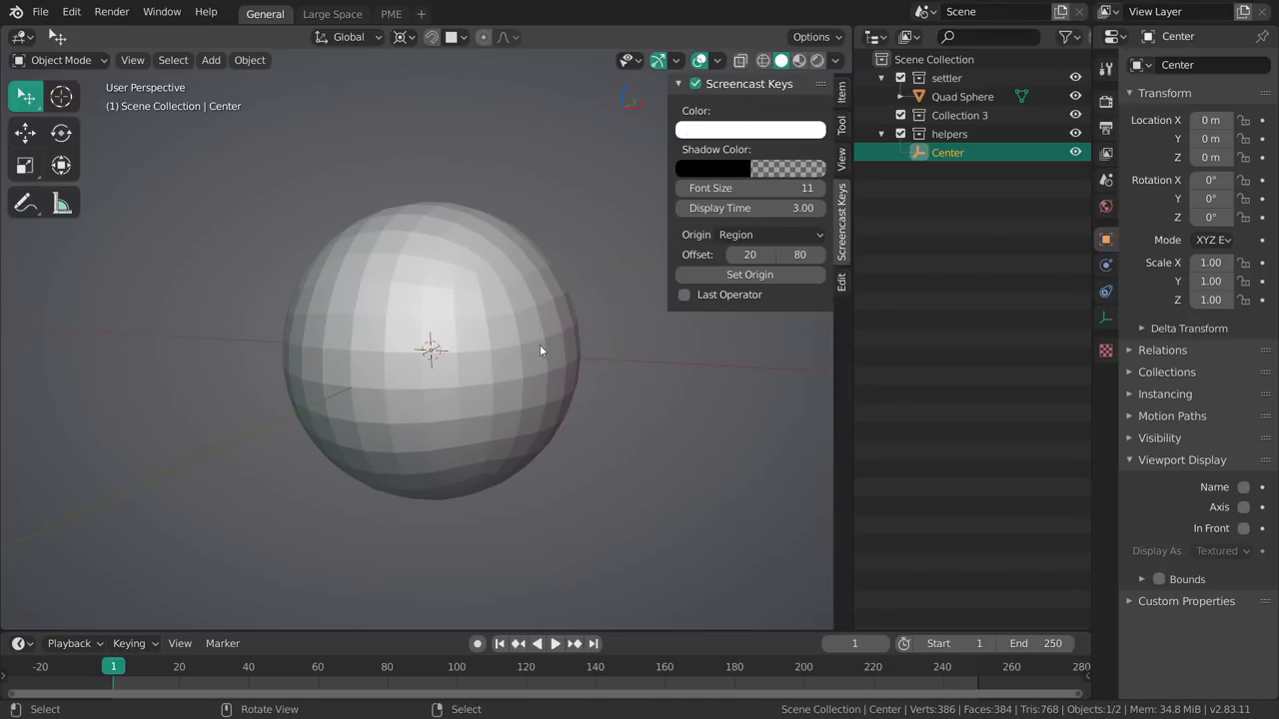
{"action": "middle_click_drag", "start_coordinate": [519, 350], "coordinate": [523, 411]}
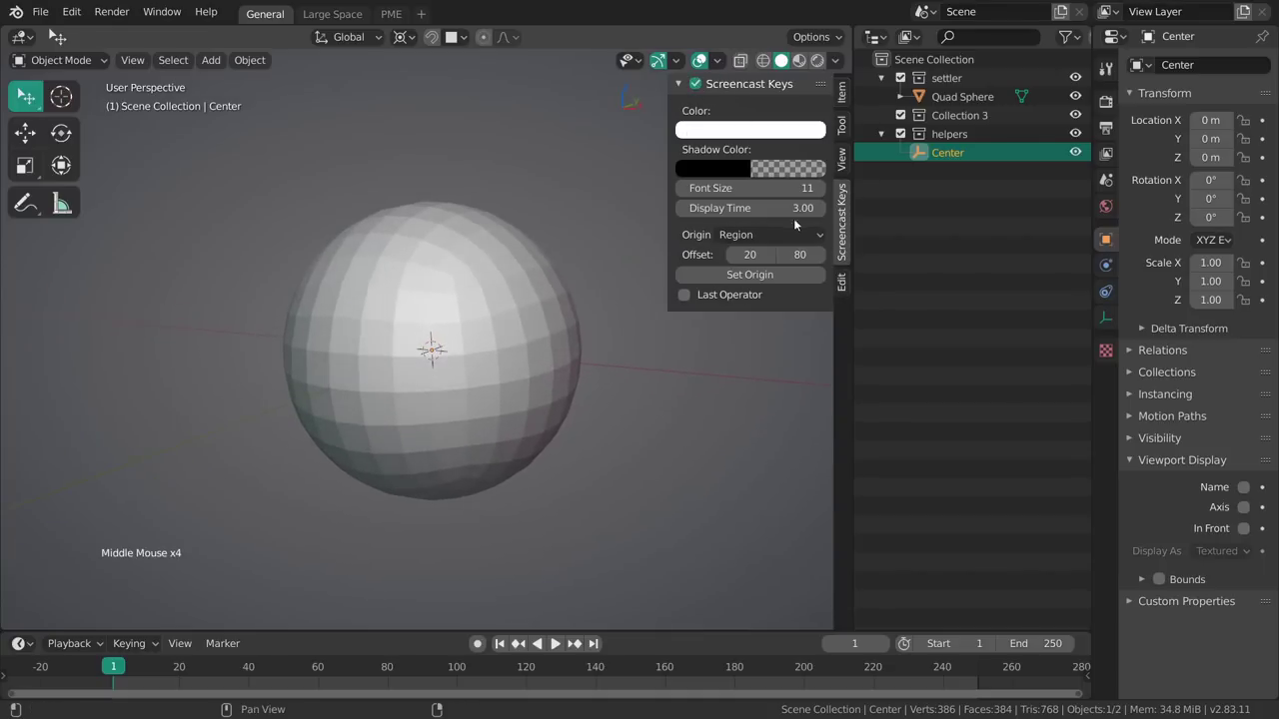
{"action": "left_click_drag", "start_coordinate": [769, 189], "coordinate": [788, 189], "text": "shift"}
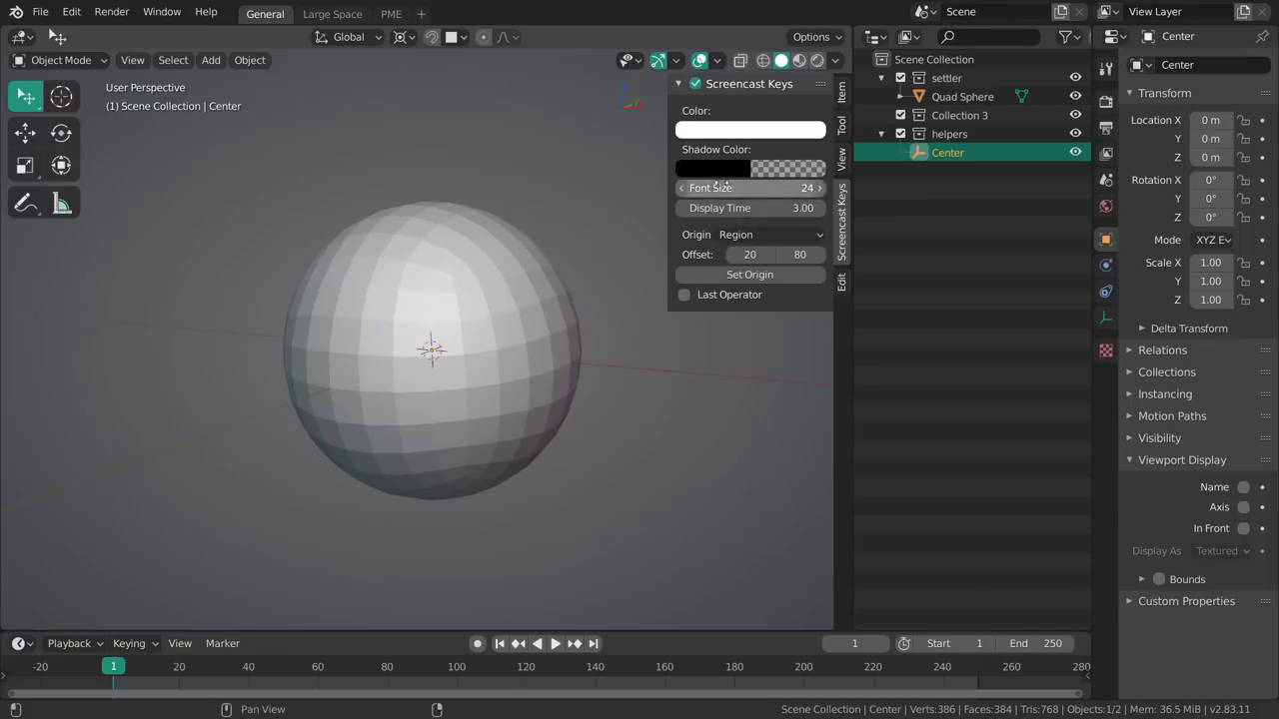
{"action": "middle_click_drag", "start_coordinate": [546, 391], "coordinate": [624, 331]}
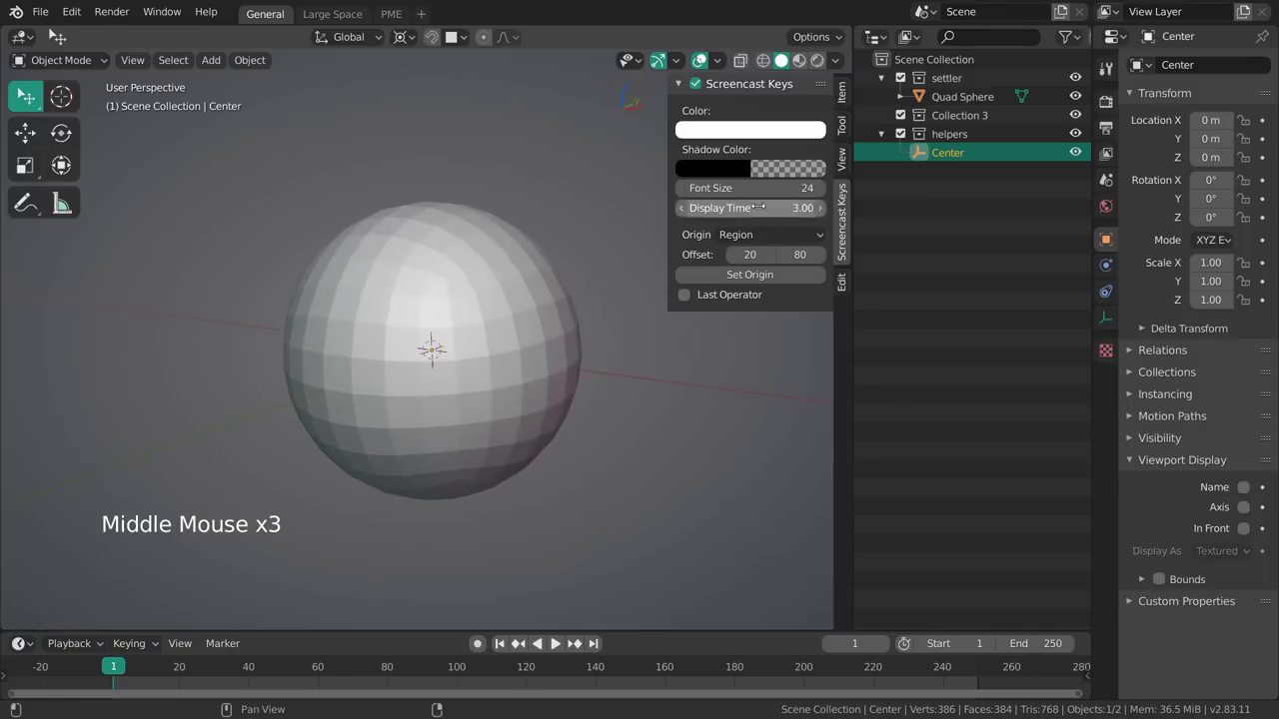
{"action": "mouse_move", "coordinate": [749, 253]}
{"action": "left_mouse_down", "text": "shift"}
{"action": "mouse_move", "coordinate": [674, 251]}
{"action": "mouse_move", "coordinate": [732, 253]}
{"action": "left_mouse_up", "text": "shift"}
{"action": "mouse_move", "coordinate": [556, 433]}
{"action": "middle_mouse_down"}
{"action": "mouse_move", "coordinate": [505, 440]}
{"action": "mouse_move", "coordinate": [424, 390]}
{"action": "middle_mouse_up"}
Select the Quad Sphere in the viewport and turn the Screencast Keys display off and on again
{"action": "left_click", "coordinate": [540, 349]}
{"action": "middle_click_drag", "start_coordinate": [536, 346], "coordinate": [511, 402]}
{"action": "left_click", "coordinate": [696, 85]}
{"action": "left_click", "coordinate": [694, 87]}
{"action": "middle_click_drag", "start_coordinate": [512, 402], "coordinate": [530, 404]}
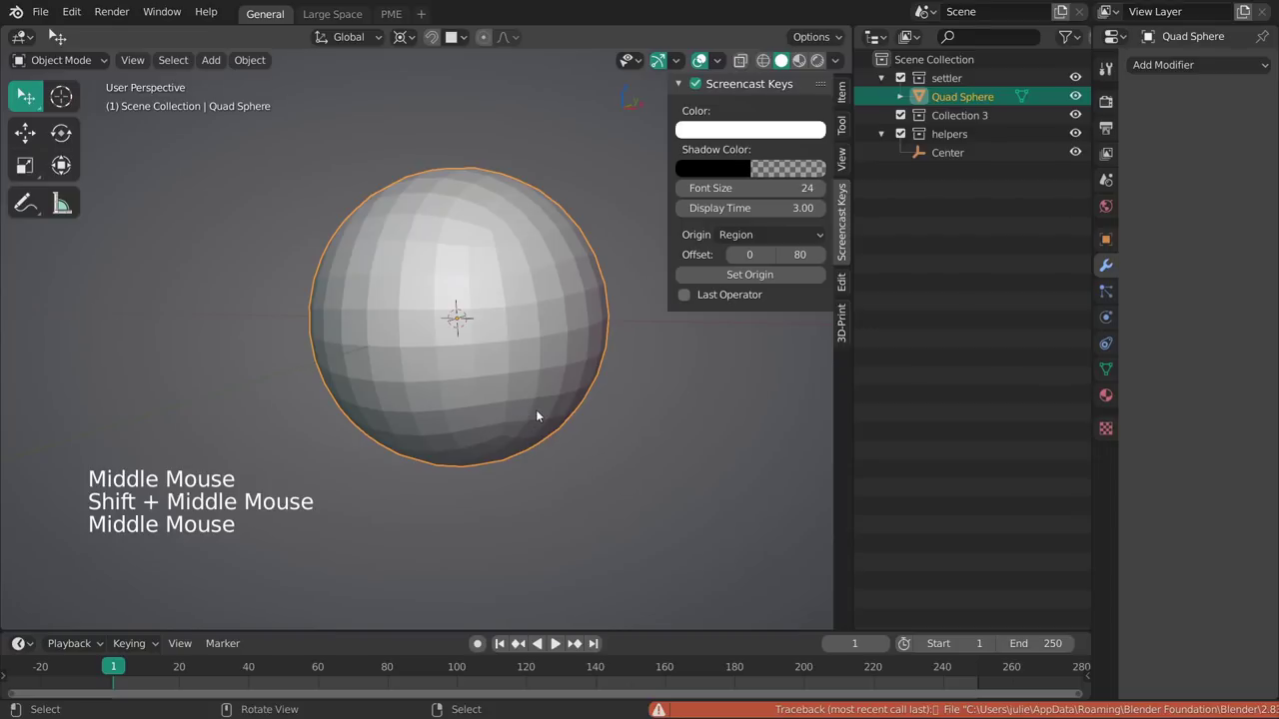
Toggle the 3D viewport's interface elements, including the sidebar, off and on, leaving them shown
{"action": "key", "text": "n"}
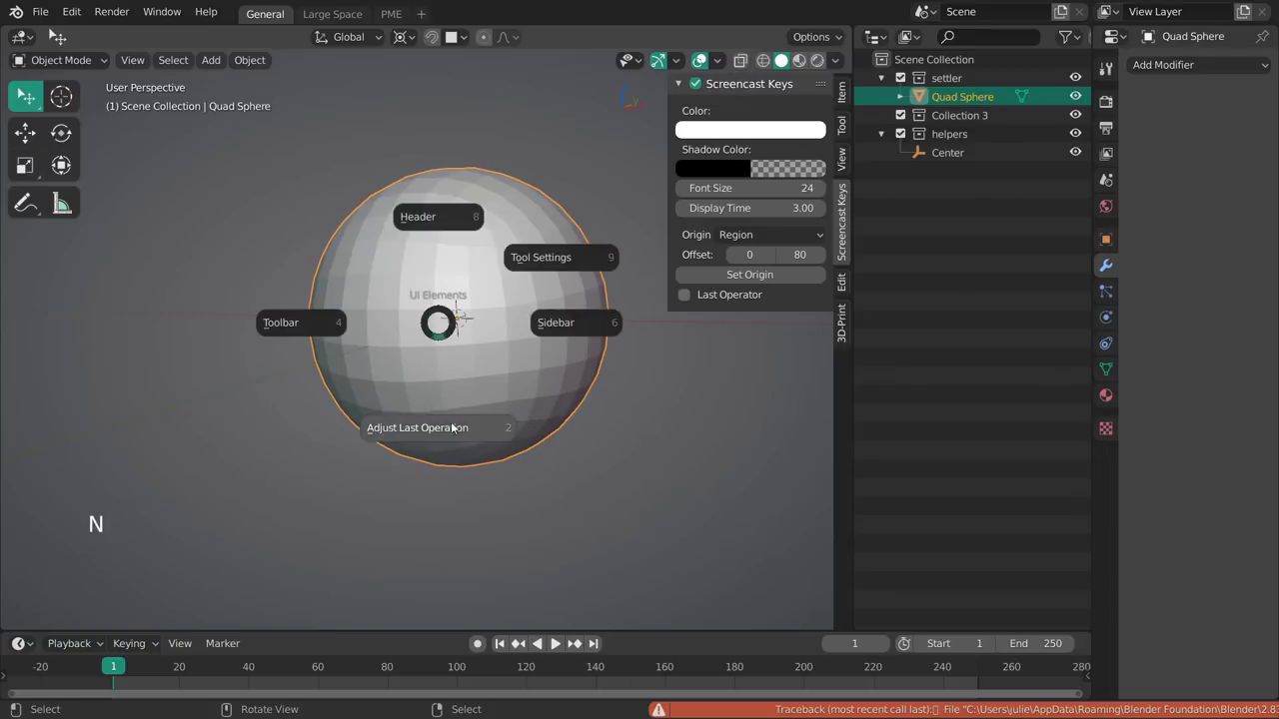
{"action": "key", "text": "n"}
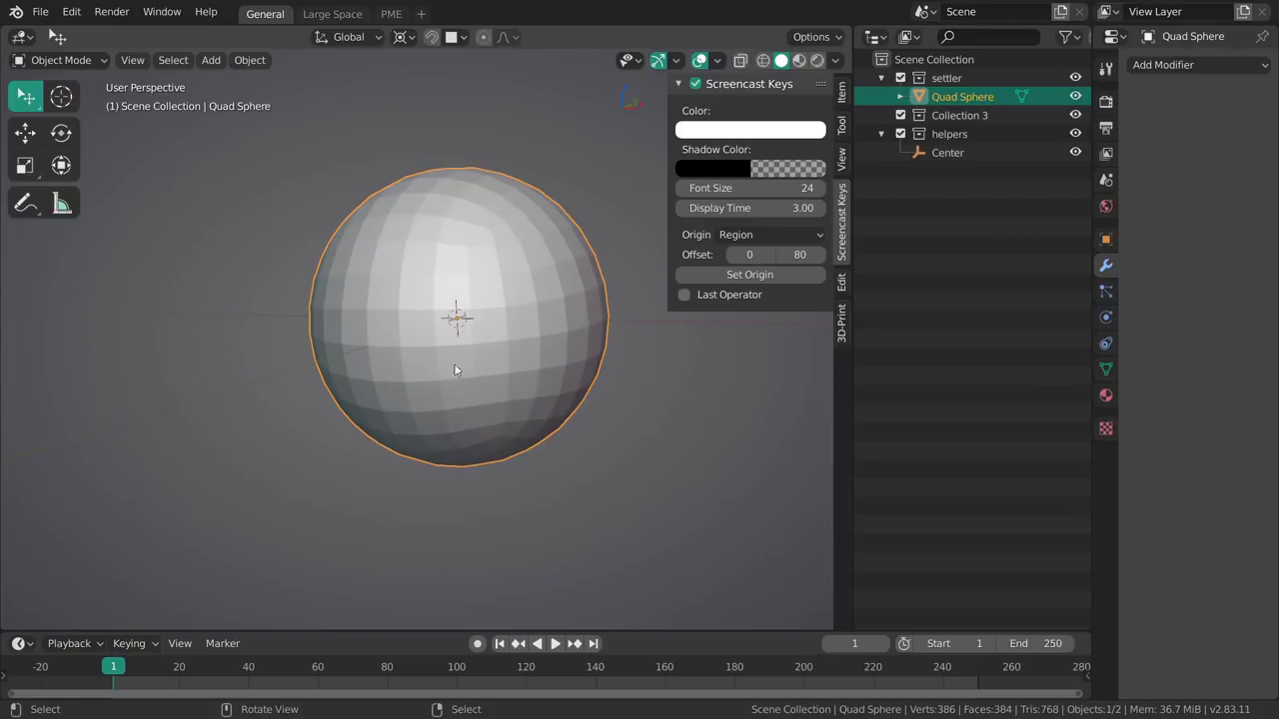
{"action": "left_click", "coordinate": [557, 353]}
{"action": "key", "text": "n"}
{"action": "left_click", "coordinate": [442, 353]}
{"action": "key", "text": "n"}
{"action": "left_click", "coordinate": [543, 349]}
{"action": "key", "text": "n"}
{"action": "left_click", "coordinate": [433, 349]}
{"action": "key", "text": "n"}
{"action": "left_click", "coordinate": [518, 354]}
{"action": "key", "text": "n"}
{"action": "key", "text": "n"}
{"action": "key", "text": "n"}
{"action": "key", "text": "n"}
Activate the Move tool and move the Quad Sphere slightly away from the world origin
{"action": "middle_click_drag", "start_coordinate": [477, 332], "coordinate": [498, 379]}
{"action": "key", "text": "shift+space"}
{"action": "key", "text": "g"}
{"action": "left_click", "coordinate": [492, 356]}
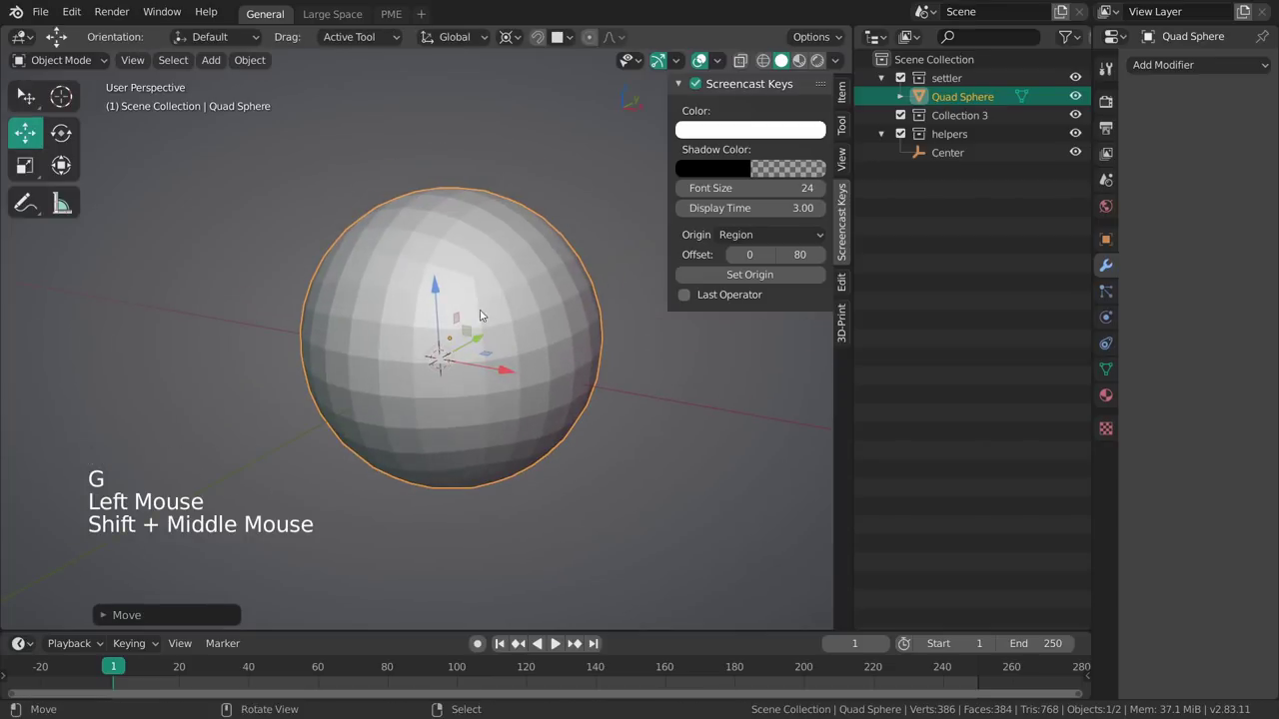
Hide the viewport's header, tool settings, toolbar and sidebar, and show them all again
{"action": "key", "text": "n"}
{"action": "key", "text": "n"}
{"action": "key", "text": "n"}
{"action": "key", "text": "n"}
{"action": "key", "text": "n"}
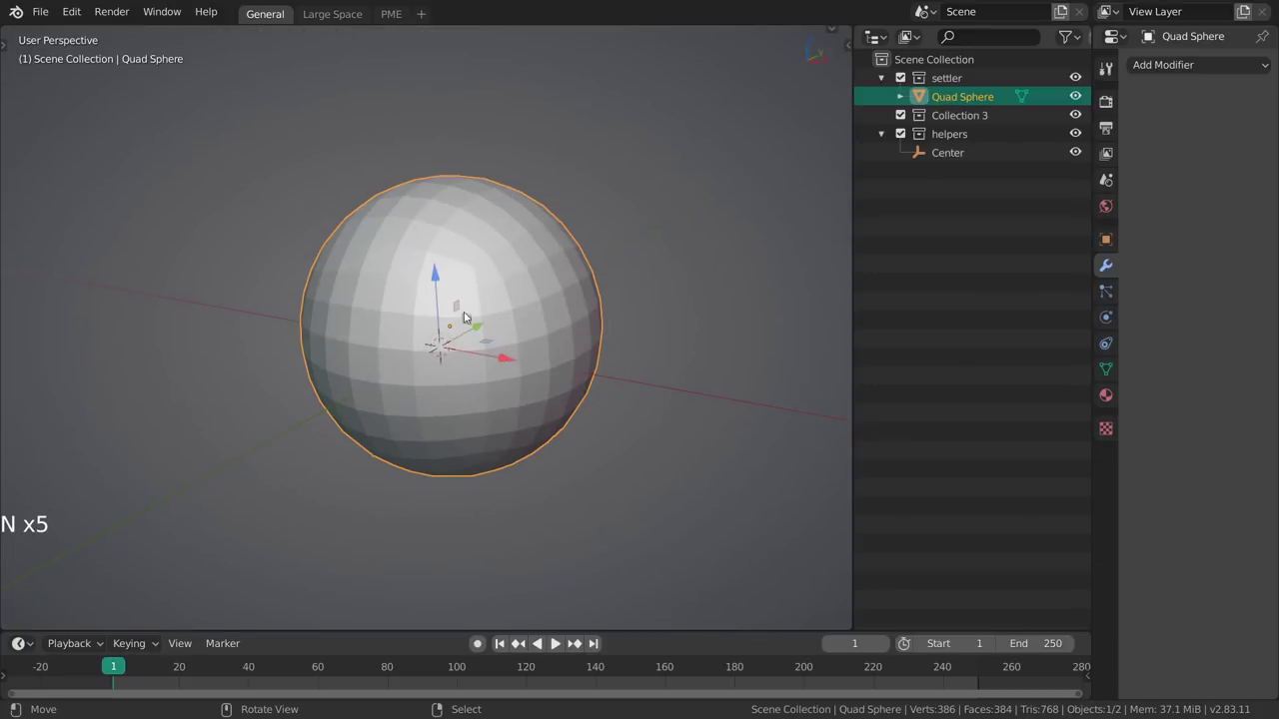
{"action": "key", "text": "n"}
{"action": "key", "text": "n"}
{"action": "key", "text": "n"}
{"action": "key", "text": "n"}
{"action": "key", "text": "n"}
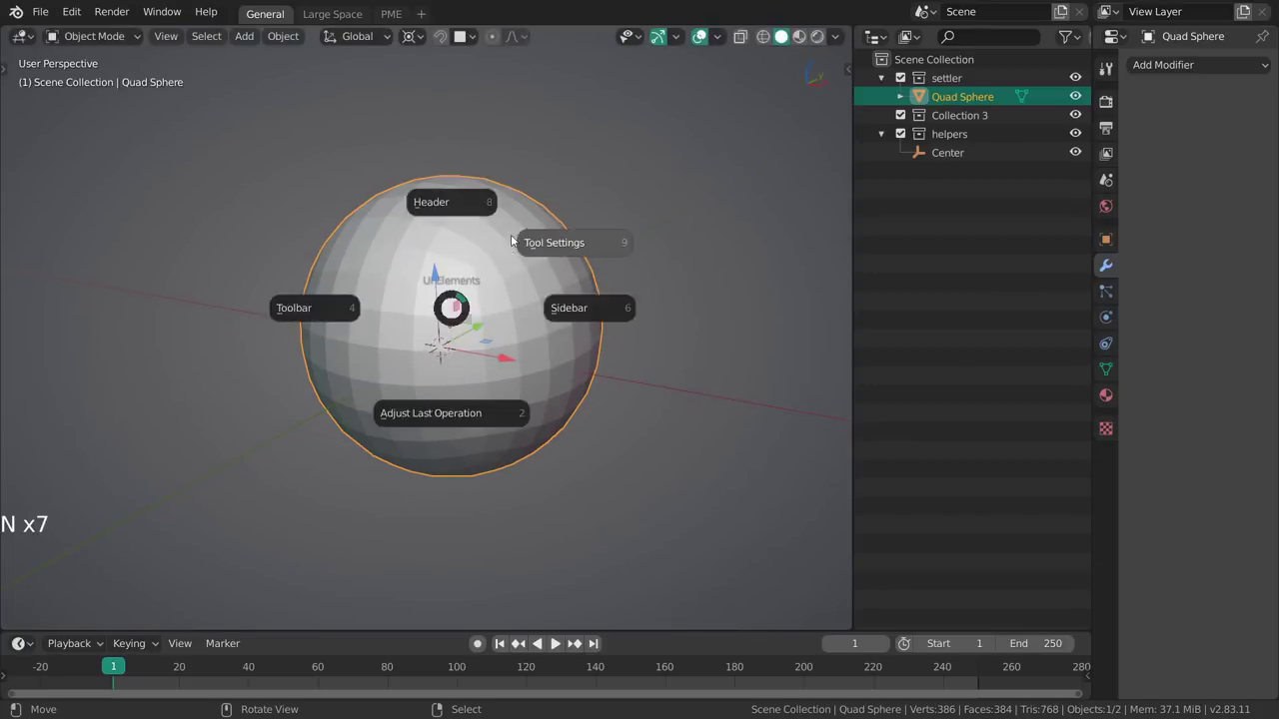
{"action": "key", "text": "n"}
Clear the Quad Sphere's location to return it to the world origin
{"action": "middle_click_drag", "start_coordinate": [479, 297], "coordinate": [495, 360]}
{"action": "middle_click_drag", "start_coordinate": [496, 360], "coordinate": [488, 351], "text": "shift"}
{"action": "key", "text": "grave"}
{"action": "middle_click_drag", "start_coordinate": [547, 407], "coordinate": [539, 362]}
{"action": "key", "text": "alt+g"}
{"action": "mouse_move", "coordinate": [540, 362]}
{"action": "middle_mouse_down"}
{"action": "mouse_move", "coordinate": [557, 350]}
{"action": "mouse_move", "coordinate": [546, 365]}
{"action": "middle_mouse_up"}
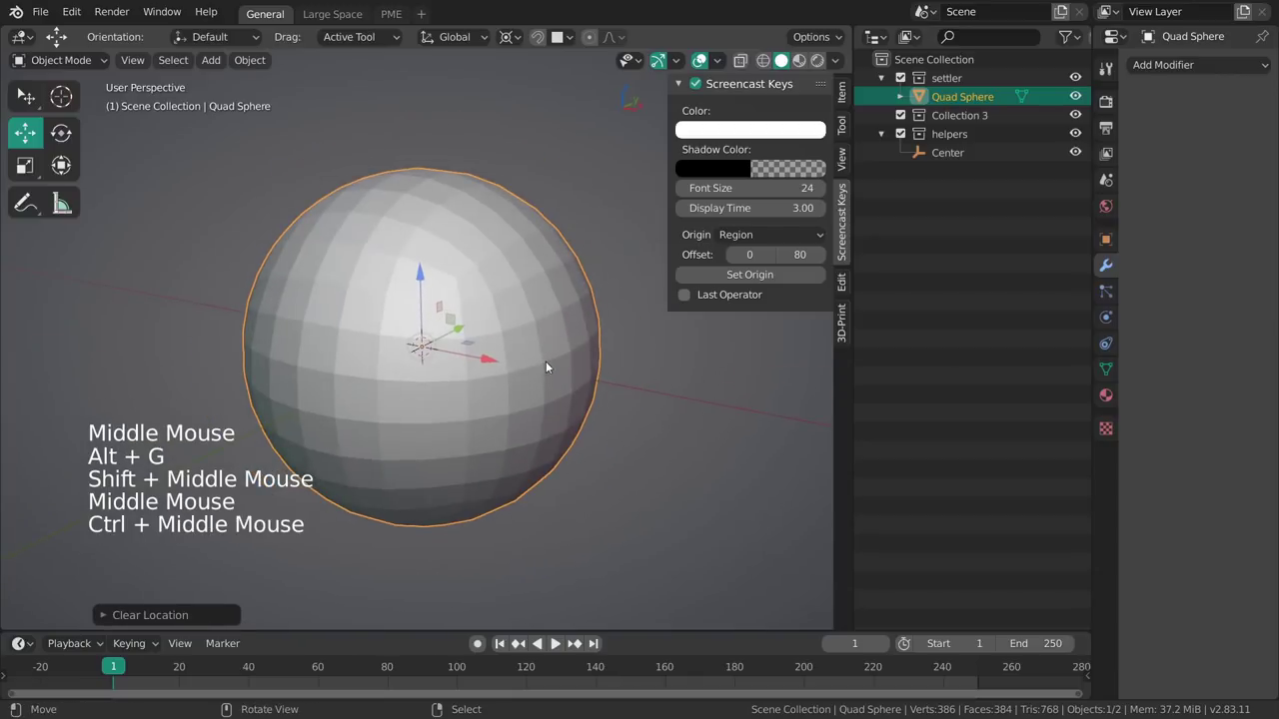
Set the Screencast Keys font size to 12
{"action": "left_click", "coordinate": [756, 190]}
{"action": "type", "text": "12"}
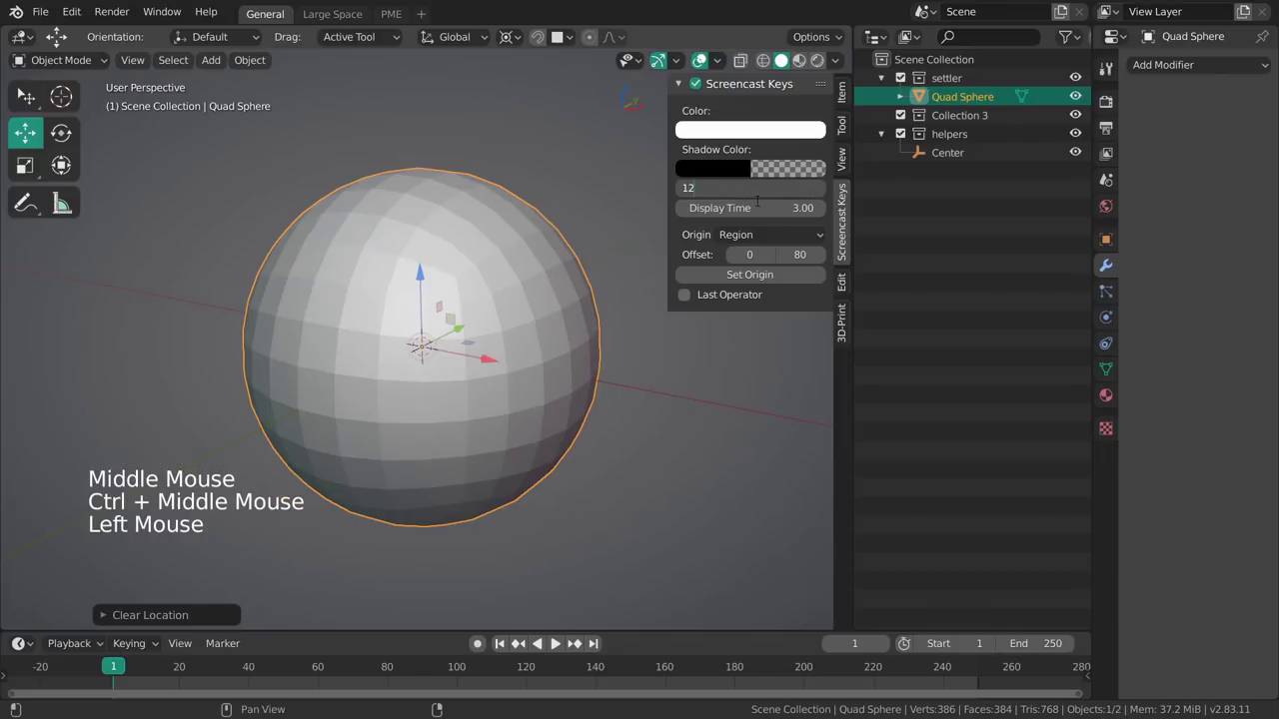
{"action": "key", "text": "Return"}
Set the Screencast Keys font size to 17 and restart the key display
{"action": "key", "text": "shift"}
{"action": "left_click_drag", "start_coordinate": [749, 190], "coordinate": [797, 190], "text": "shift"}
{"action": "mouse_move", "coordinate": [584, 291]}
{"action": "middle_mouse_down"}
{"action": "mouse_move", "coordinate": [526, 333]}
{"action": "mouse_move", "coordinate": [566, 306]}
{"action": "middle_mouse_up"}
{"action": "left_click", "coordinate": [696, 84]}
{"action": "left_click", "coordinate": [697, 84]}
{"action": "middle_click_drag", "start_coordinate": [524, 416], "coordinate": [536, 409]}
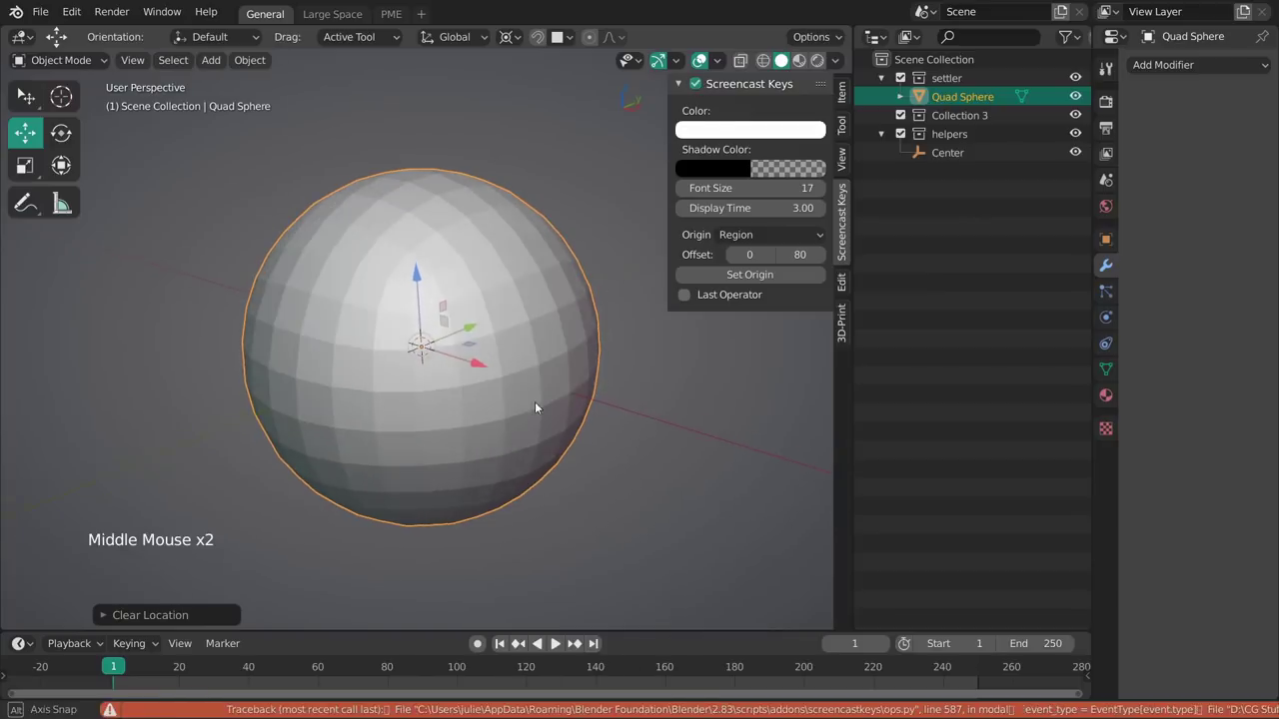
Hide the 3D viewport's sidebar
{"action": "mouse_move", "coordinate": [559, 330]}
{"action": "middle_mouse_down"}
{"action": "mouse_move", "coordinate": [546, 292]}
{"action": "mouse_move", "coordinate": [582, 330]}
{"action": "middle_mouse_up"}
{"action": "key", "text": "n"}
{"action": "left_click", "coordinate": [606, 299]}
Switch the viewport to the front orthographic view and deselect everything
{"action": "key", "text": "grave"}
{"action": "left_click", "coordinate": [564, 318]}
{"action": "key", "text": "alt+grave"}
{"action": "middle_click_drag", "start_coordinate": [613, 420], "coordinate": [599, 360], "text": "shift"}
{"action": "middle_click_drag", "start_coordinate": [600, 360], "coordinate": [588, 309], "text": "ctrl"}
{"action": "key", "text": "alt+a"}
Exclude the helpers collection with its Center empty from the view layer
{"action": "left_click", "coordinate": [949, 135]}
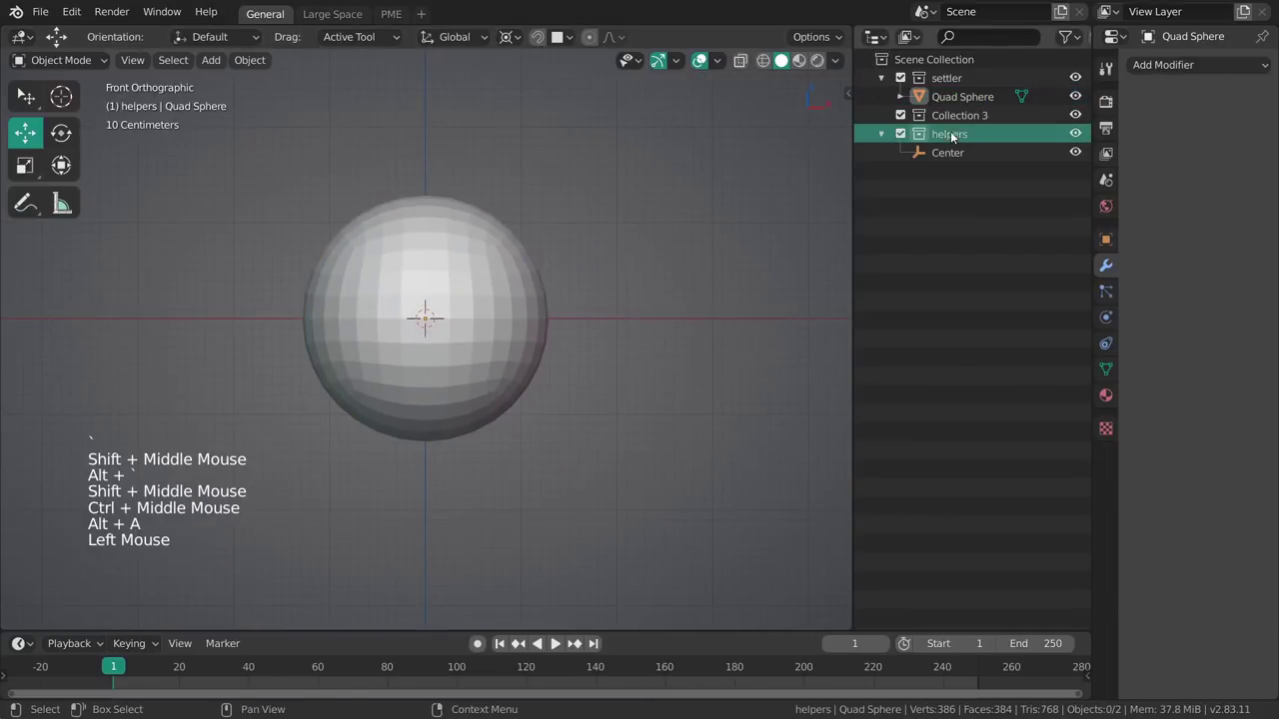
{"action": "left_click", "coordinate": [943, 154]}
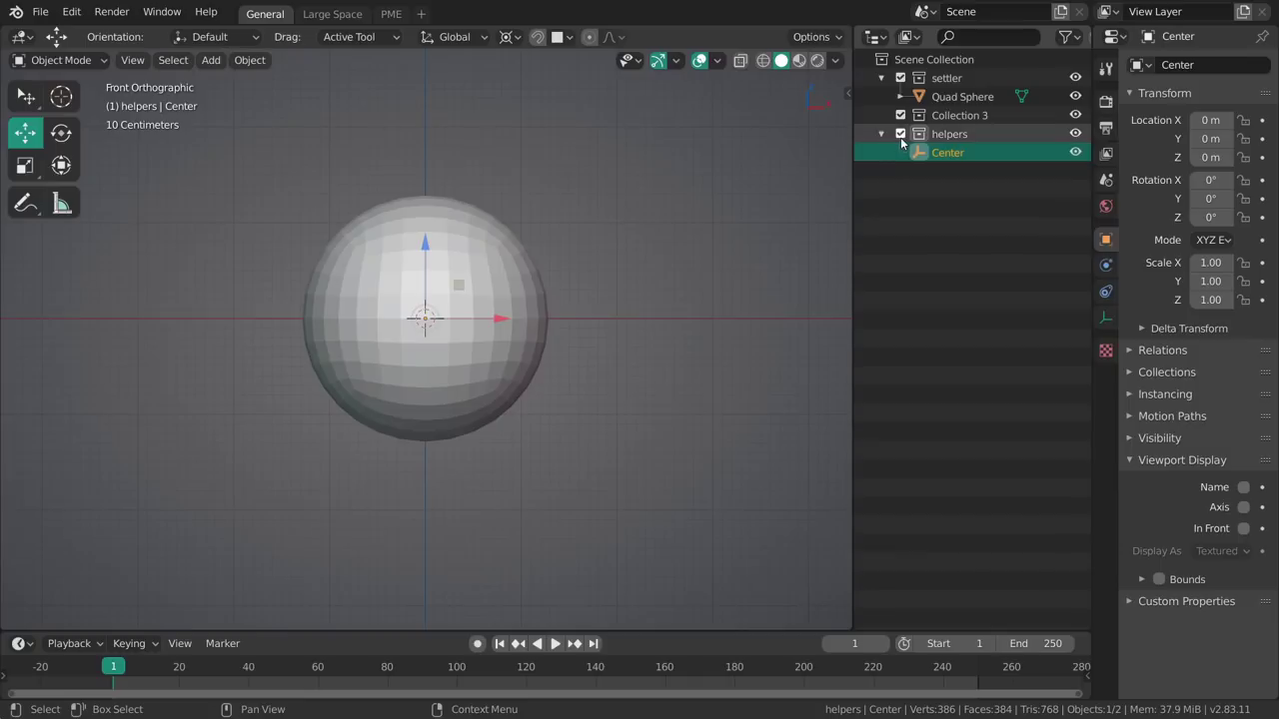
{"action": "left_click", "coordinate": [899, 134]}
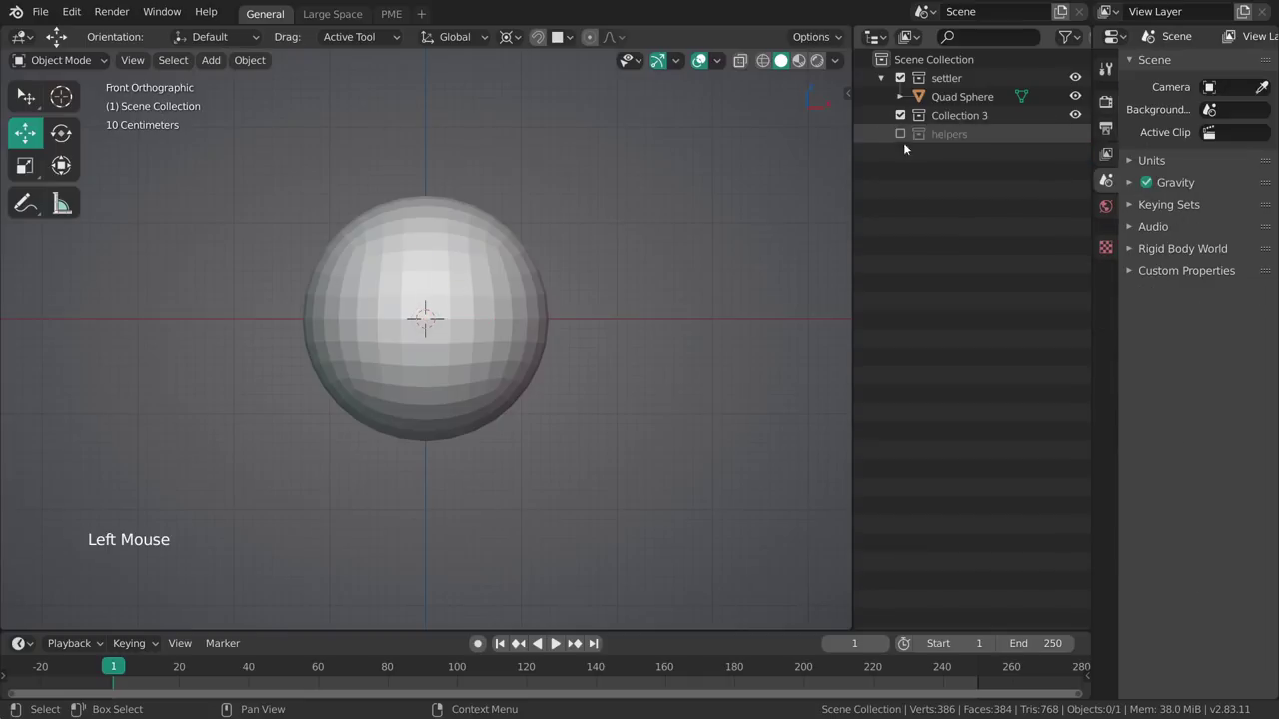
Rename Collection 3 to "reference" and save the file
{"action": "left_click", "coordinate": [934, 117]}
{"action": "double_click", "coordinate": [950, 115]}
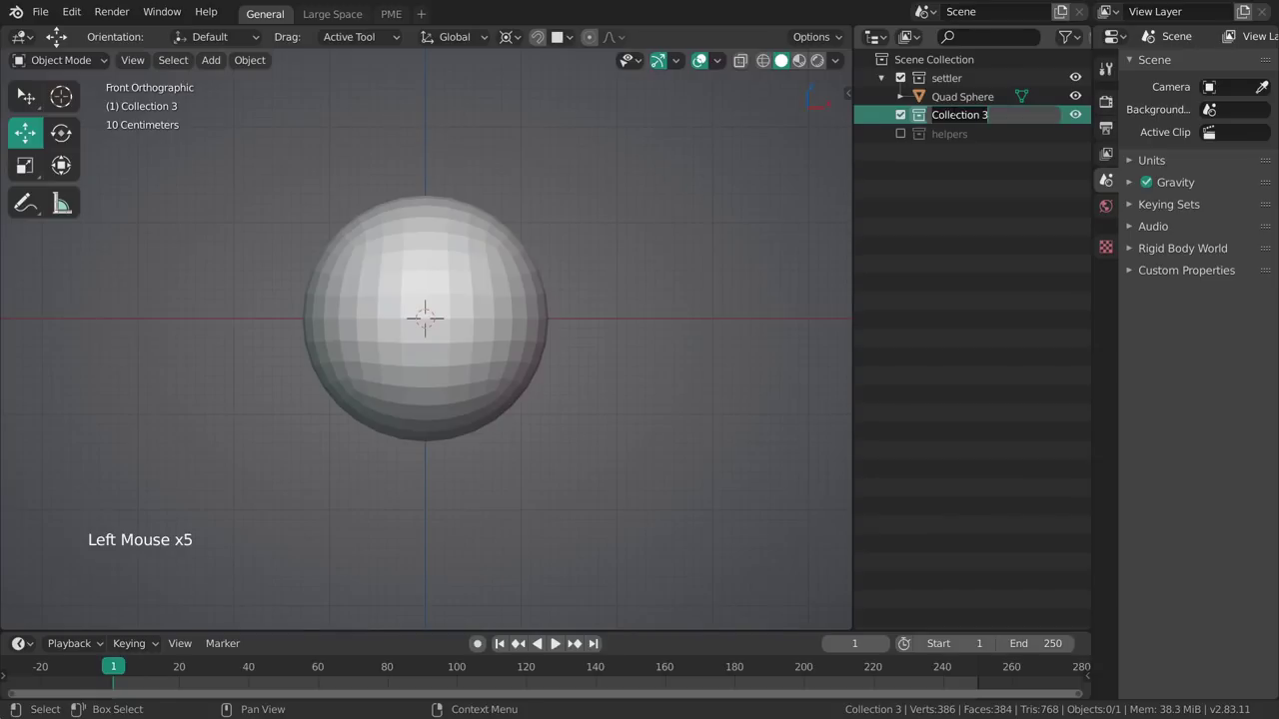
{"action": "type", "text": "ref"}
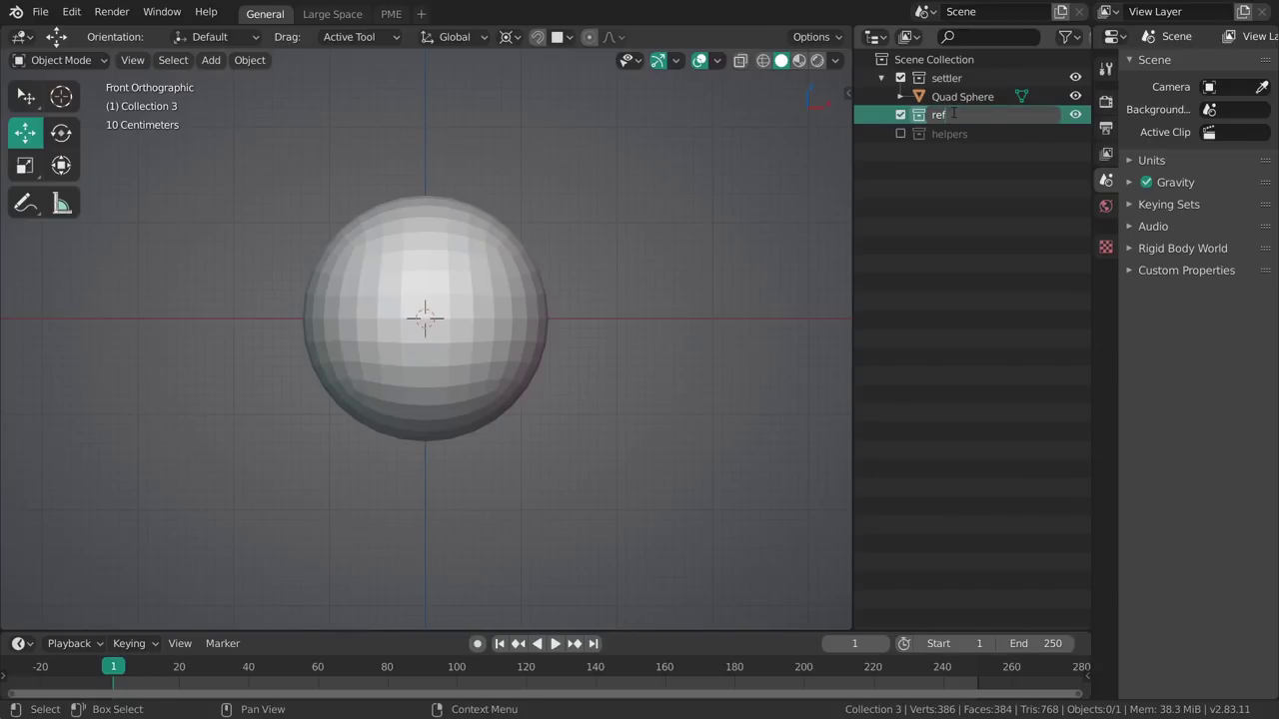
{"action": "type", "text": "erence"}
{"action": "key", "text": "Return"}
{"action": "middle_click_drag", "start_coordinate": [545, 329], "coordinate": [568, 338], "text": "shift"}
{"action": "key", "text": "ctrl+s"}
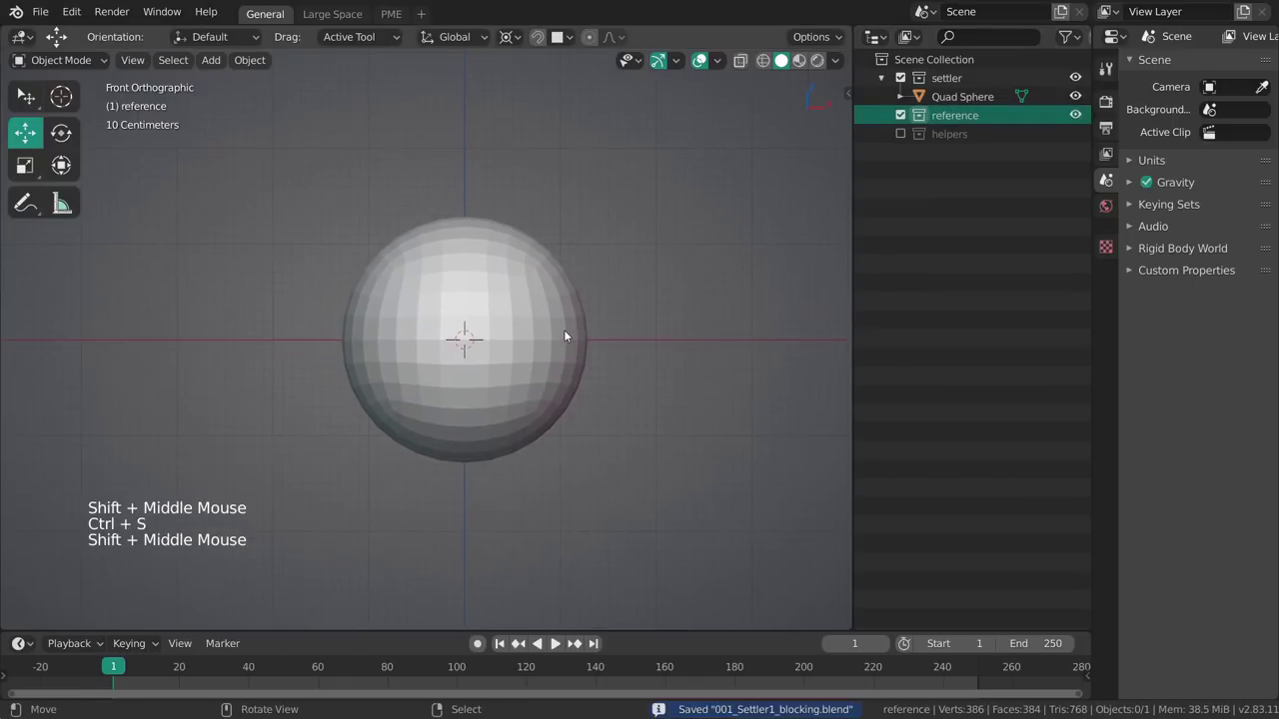
Switch to the ref folder in File Explorer and arrange its window so the Blender viewport stays reachable
{"action": "key", "text": "alt+Tab"}
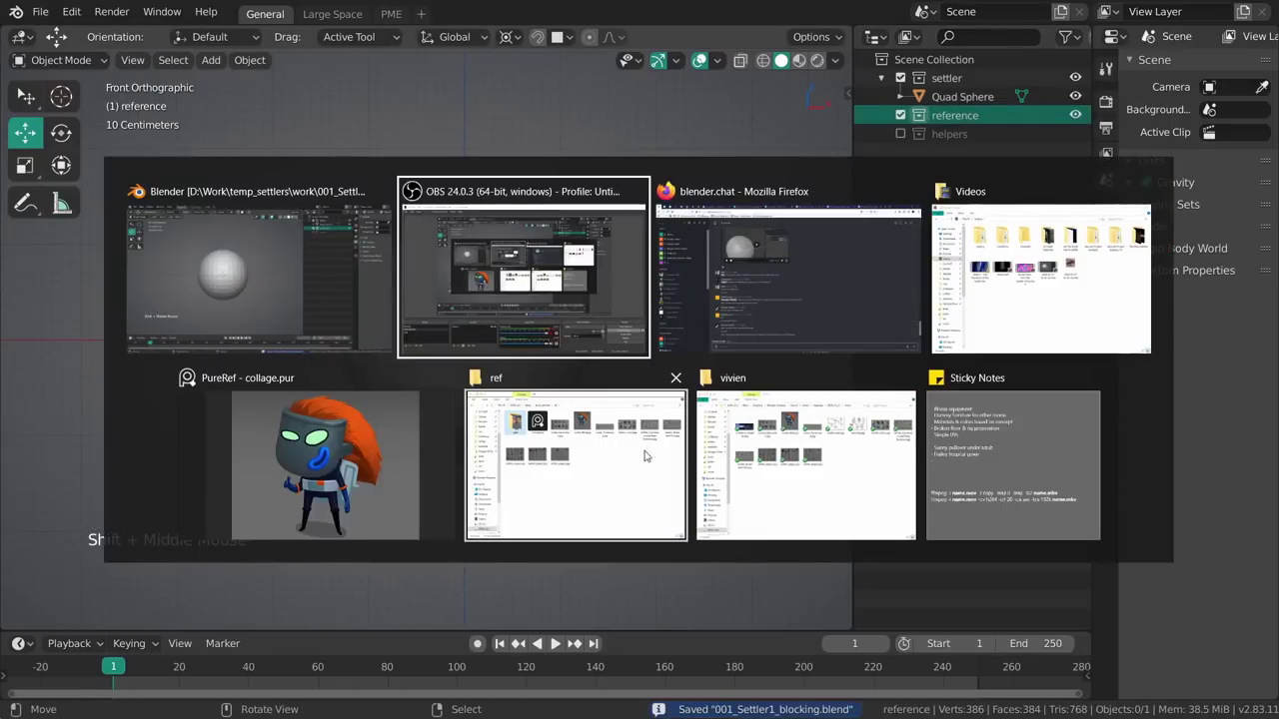
{"action": "left_click", "coordinate": [582, 424]}
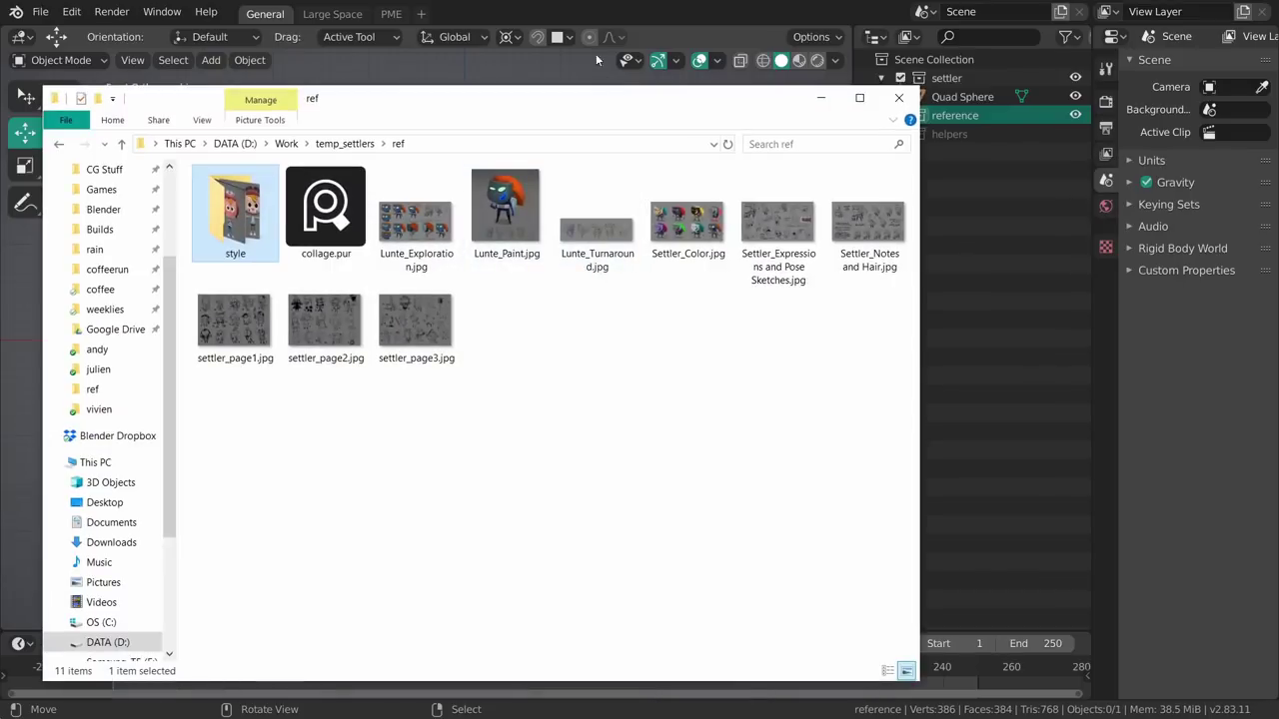
{"action": "left_click_drag", "start_coordinate": [626, 108], "coordinate": [775, 76]}
{"action": "left_click_drag", "start_coordinate": [271, 94], "coordinate": [364, 89]}
{"action": "left_click_drag", "start_coordinate": [658, 103], "coordinate": [803, 110]}
Add the Lunte_Turnaround.jpg image from the ref folder to the Blender viewport as a reference beside the sphere
{"action": "left_click_drag", "start_coordinate": [1061, 254], "coordinate": [272, 317]}
{"action": "left_click", "coordinate": [594, 6]}
{"action": "key", "text": "alt+Tab"}
{"action": "left_click_drag", "start_coordinate": [285, 331], "coordinate": [285, 331]}
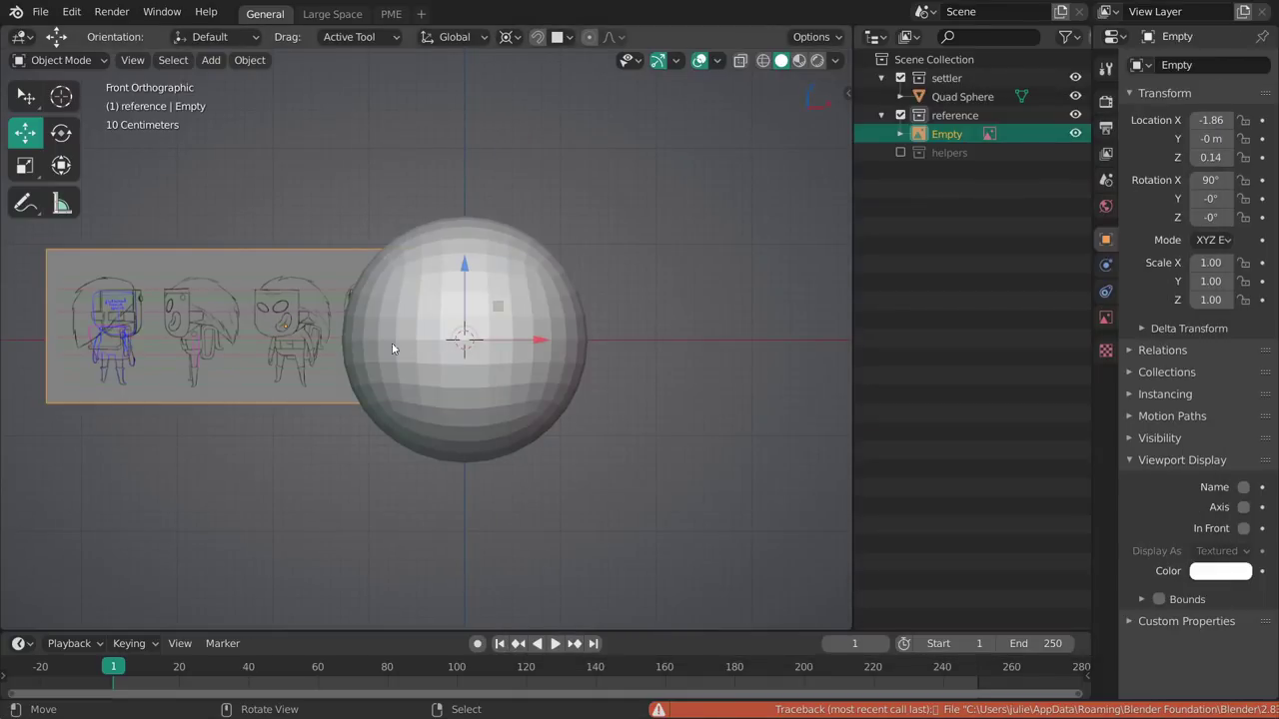
Move the reference image over the sphere, enlarge it by its corners and inspect it from an angle
{"action": "key", "text": "g"}
{"action": "left_click", "coordinate": [545, 259]}
{"action": "left_click_drag", "start_coordinate": [213, 160], "coordinate": [207, 157]}
{"action": "left_click_drag", "start_coordinate": [697, 316], "coordinate": [730, 426]}
{"action": "middle_click_drag", "start_coordinate": [716, 360], "coordinate": [637, 347]}
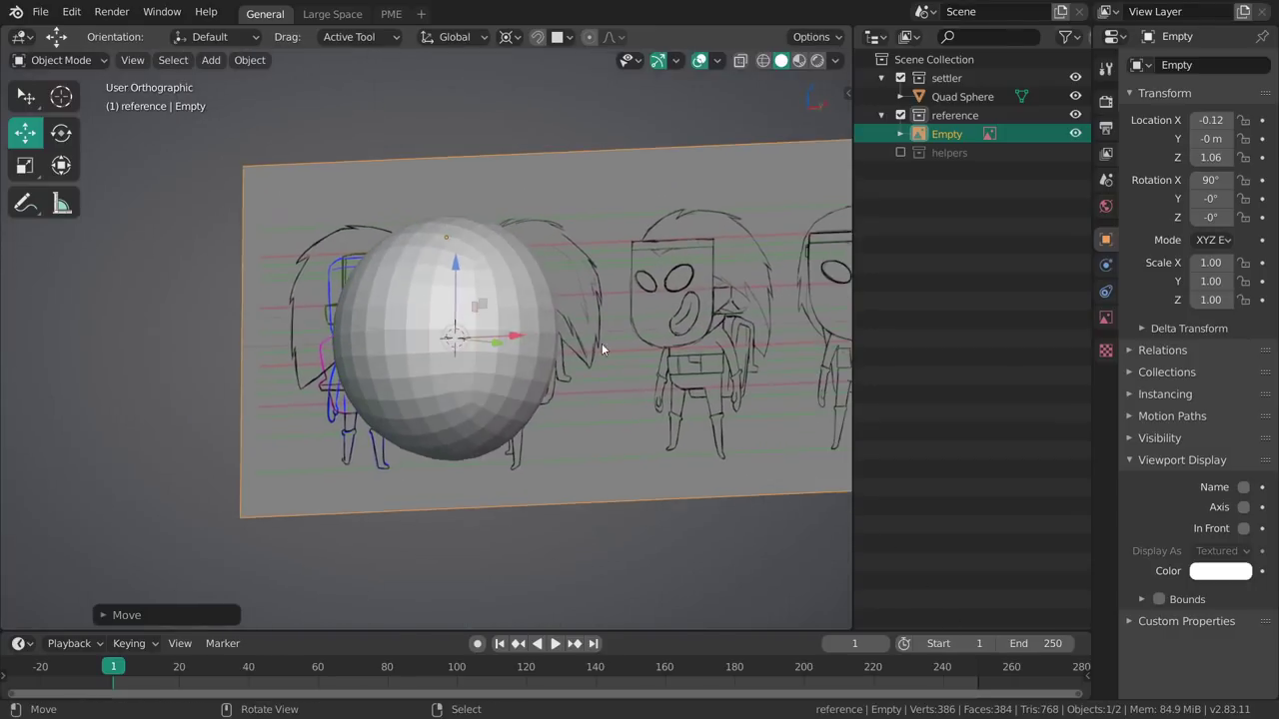
In front view, enlarge the reference image to about 13 m and position it at about X -3.58 m, Z 1.09 m
{"action": "key", "text": "KP_1"}
{"action": "key", "text": "g"}
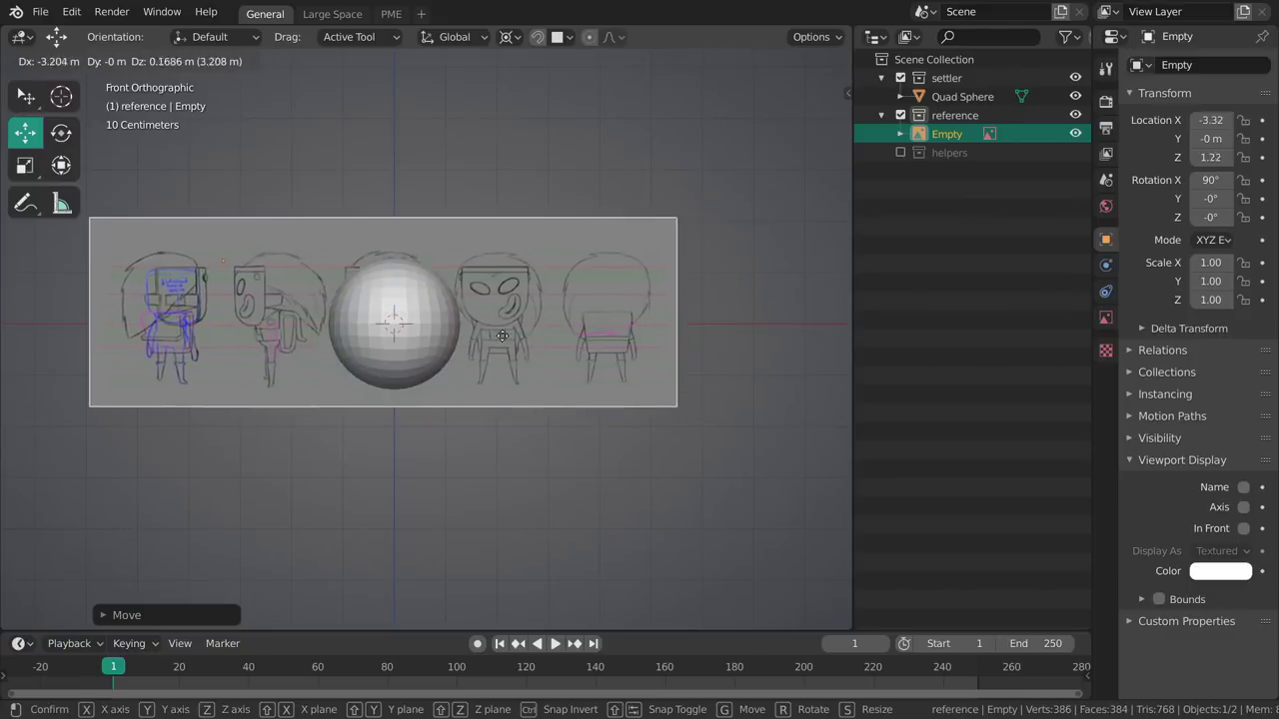
{"action": "left_click", "coordinate": [523, 338]}
{"action": "left_click_drag", "start_coordinate": [687, 225], "coordinate": [752, 421]}
{"action": "key", "text": "g"}
{"action": "left_click", "coordinate": [626, 318]}
{"action": "key", "text": "g"}
{"action": "left_click", "coordinate": [588, 205]}
Toggle the viewport gizmos for empty images, force fields, lights and cameras
{"action": "left_click", "coordinate": [675, 61]}
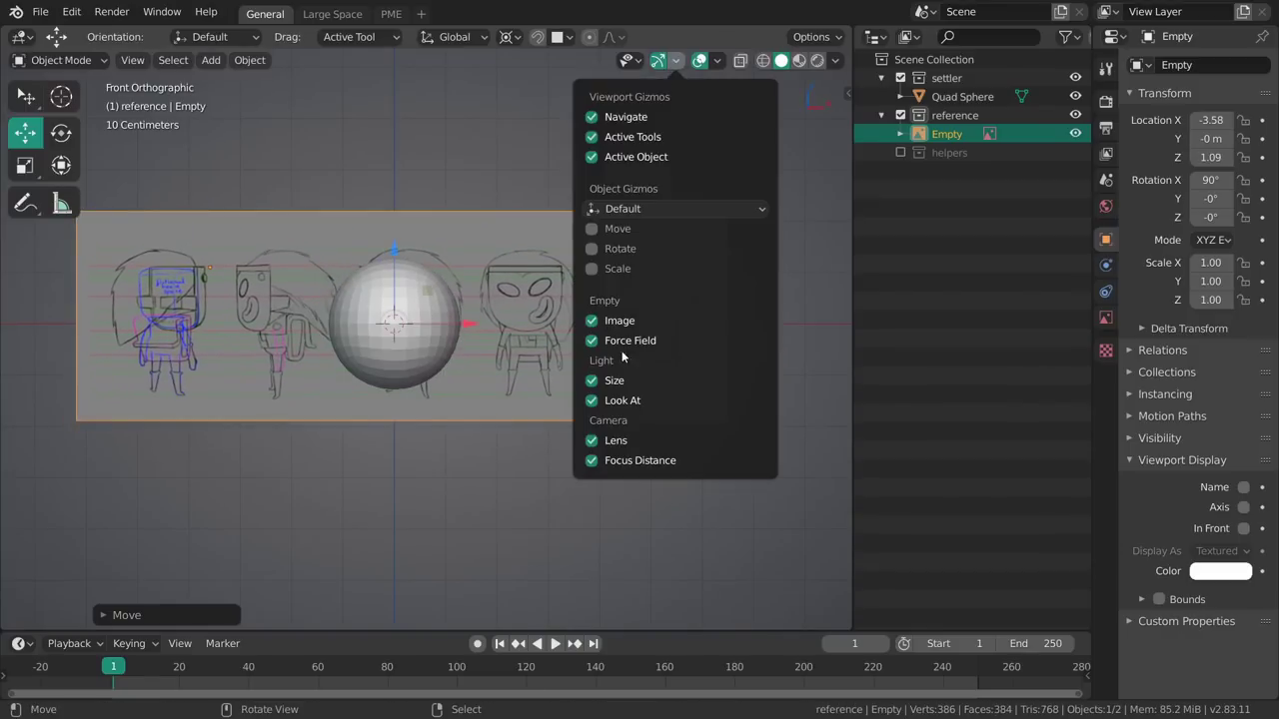
{"action": "left_click_drag", "start_coordinate": [592, 321], "coordinate": [590, 469]}
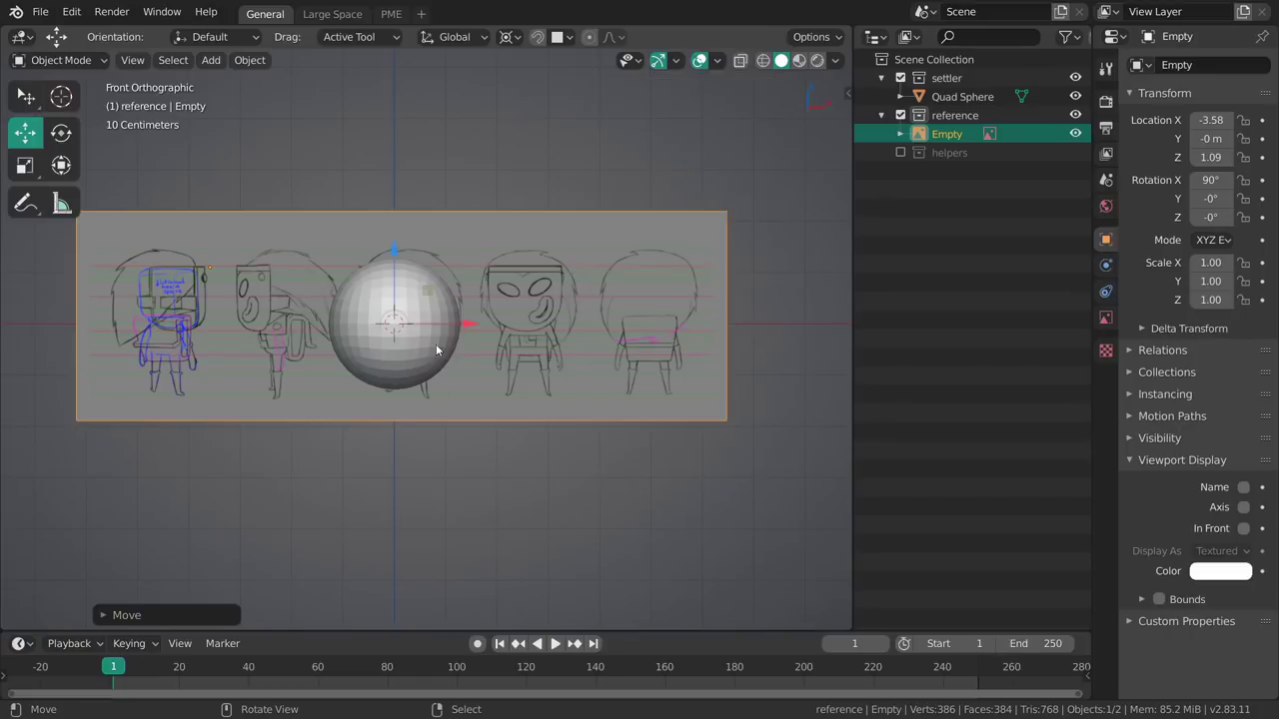
{"action": "middle_click_drag", "start_coordinate": [555, 330], "coordinate": [564, 332], "text": "shift"}
{"action": "left_click", "coordinate": [675, 61]}
{"action": "left_click", "coordinate": [675, 61]}
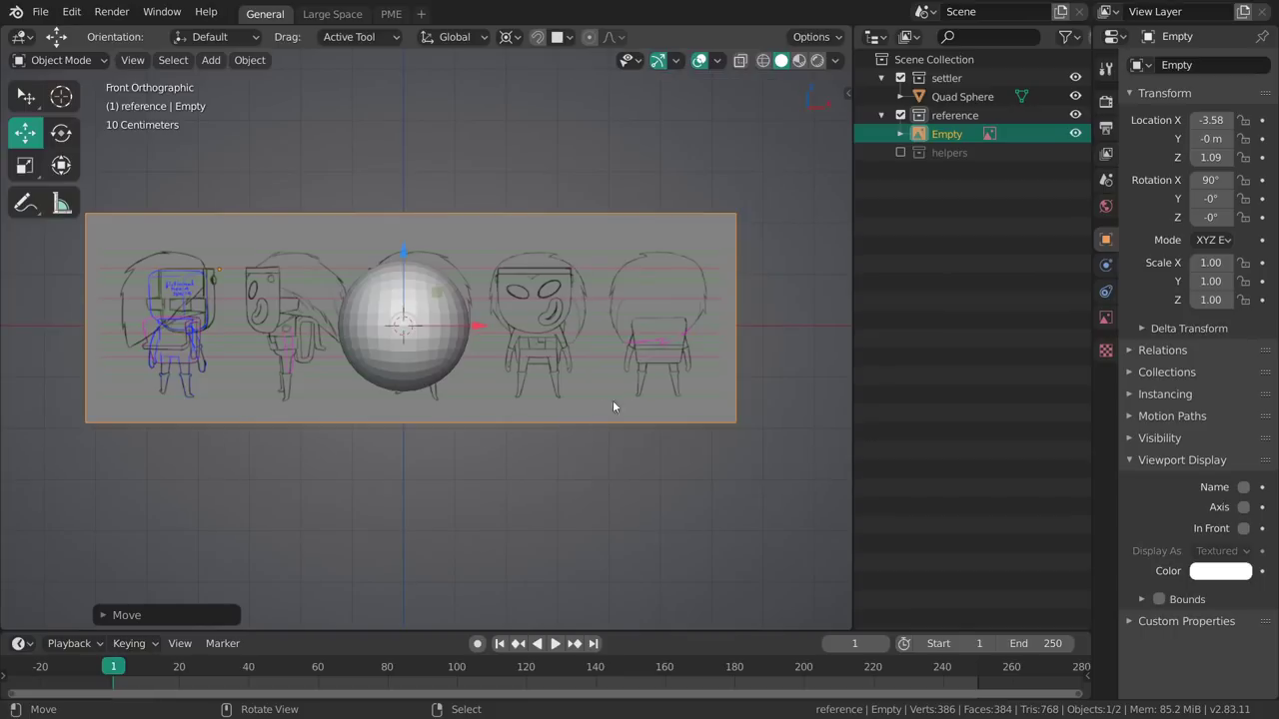
Clear the reference image's location to place its origin at the world origin
{"action": "middle_click_drag", "start_coordinate": [580, 308], "coordinate": [643, 307], "text": "shift"}
{"action": "scroll", "coordinate": [650, 340], "scroll_direction": "up", "scroll_amount": 1}
{"action": "middle_click_drag", "start_coordinate": [663, 356], "coordinate": [635, 361], "text": "shift"}
{"action": "scroll", "coordinate": [687, 398], "scroll_direction": "down", "scroll_amount": 1}
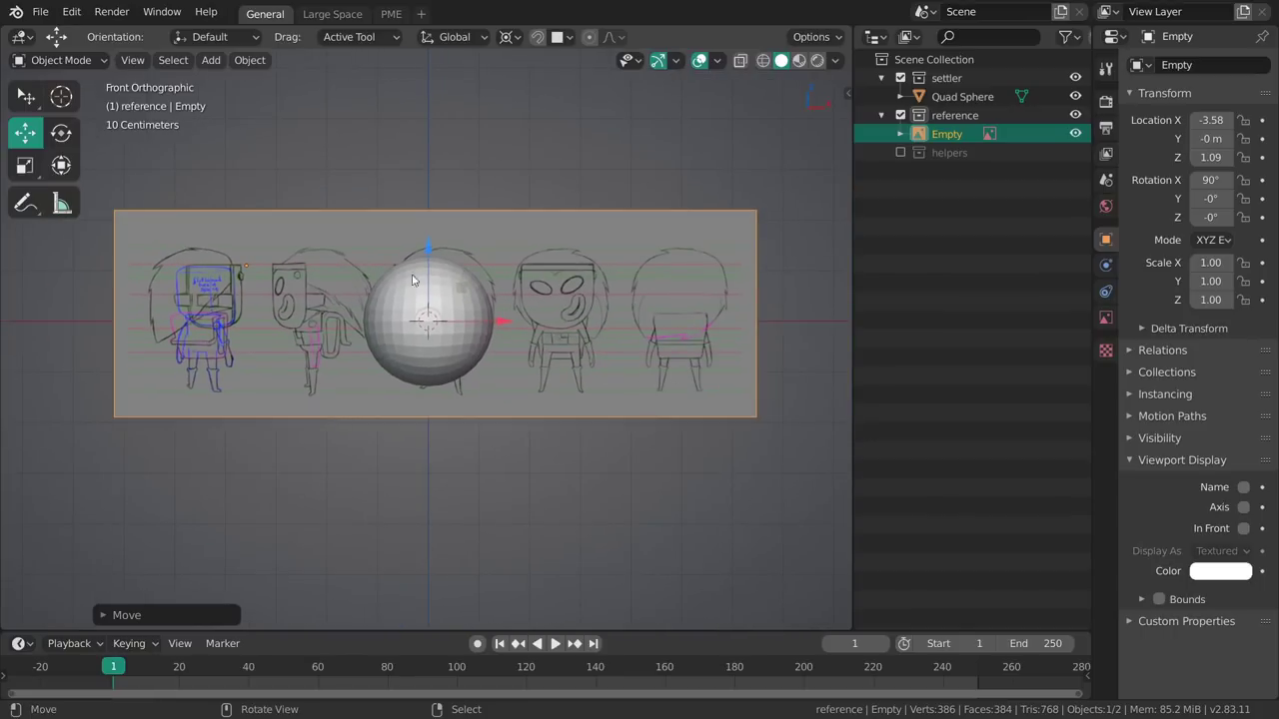
{"action": "middle_click_drag", "start_coordinate": [621, 394], "coordinate": [696, 339], "text": "shift"}
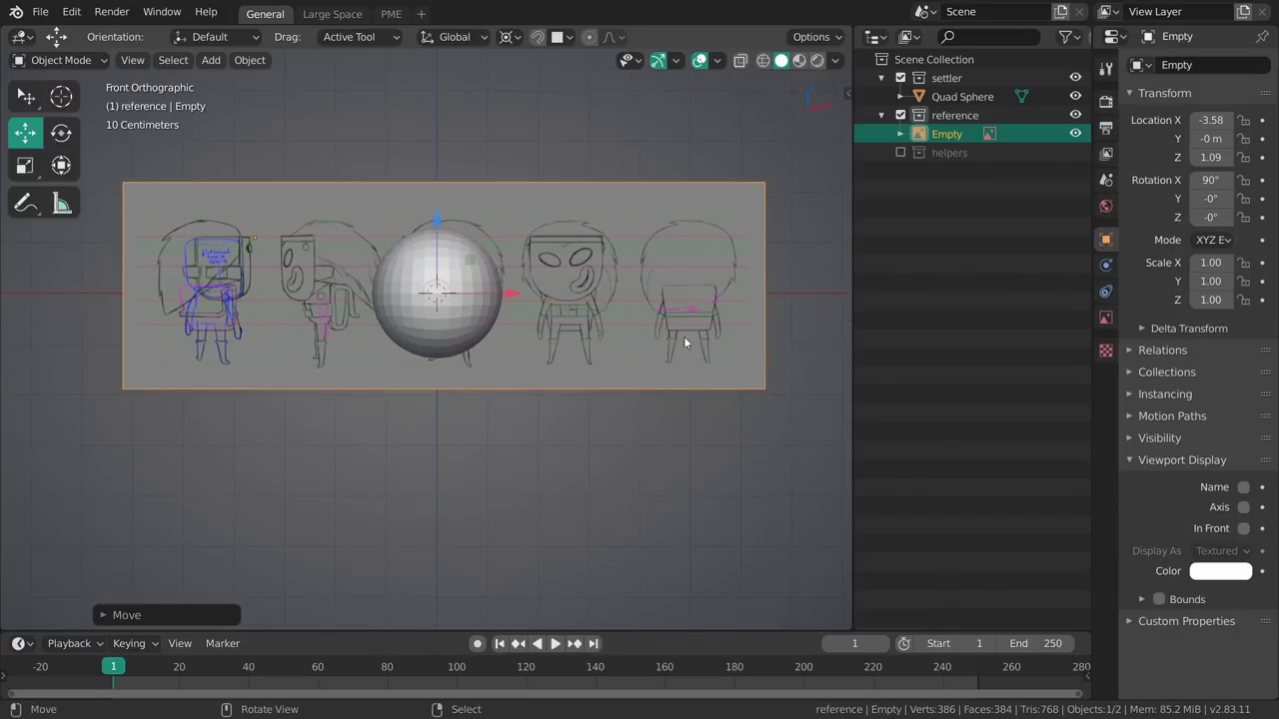
{"action": "key", "text": "alt+g"}
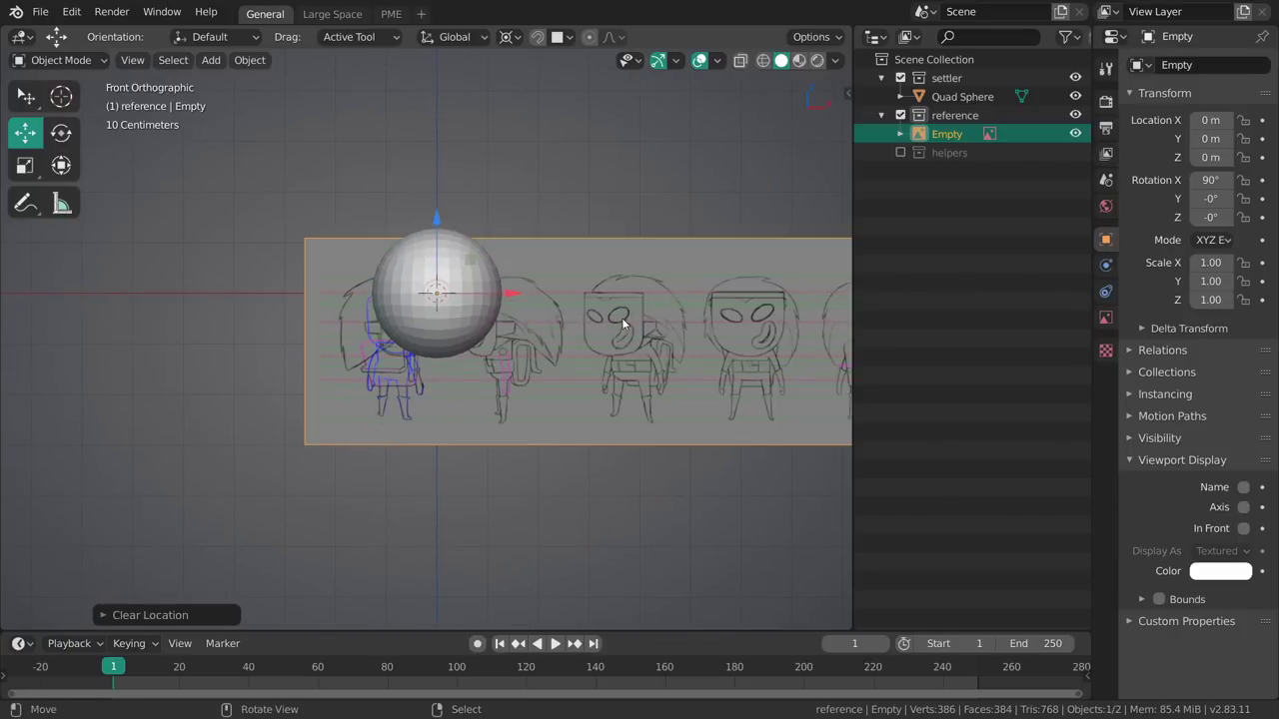
{"action": "middle_click_drag", "start_coordinate": [620, 316], "coordinate": [654, 350], "text": "shift"}
{"action": "key", "text": "grave"}
{"action": "left_click", "coordinate": [505, 287]}
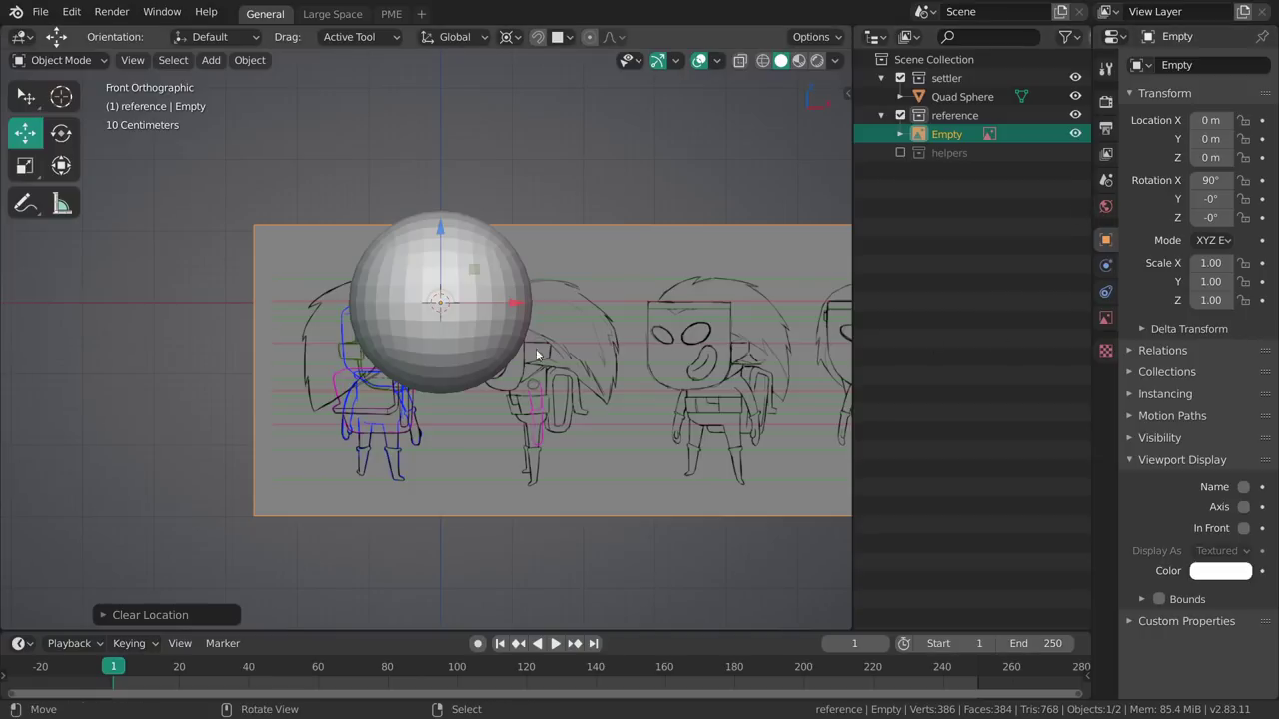
Open the reference image's object data properties and set its X and Y offsets to 0
{"action": "left_click", "coordinate": [1106, 351]}
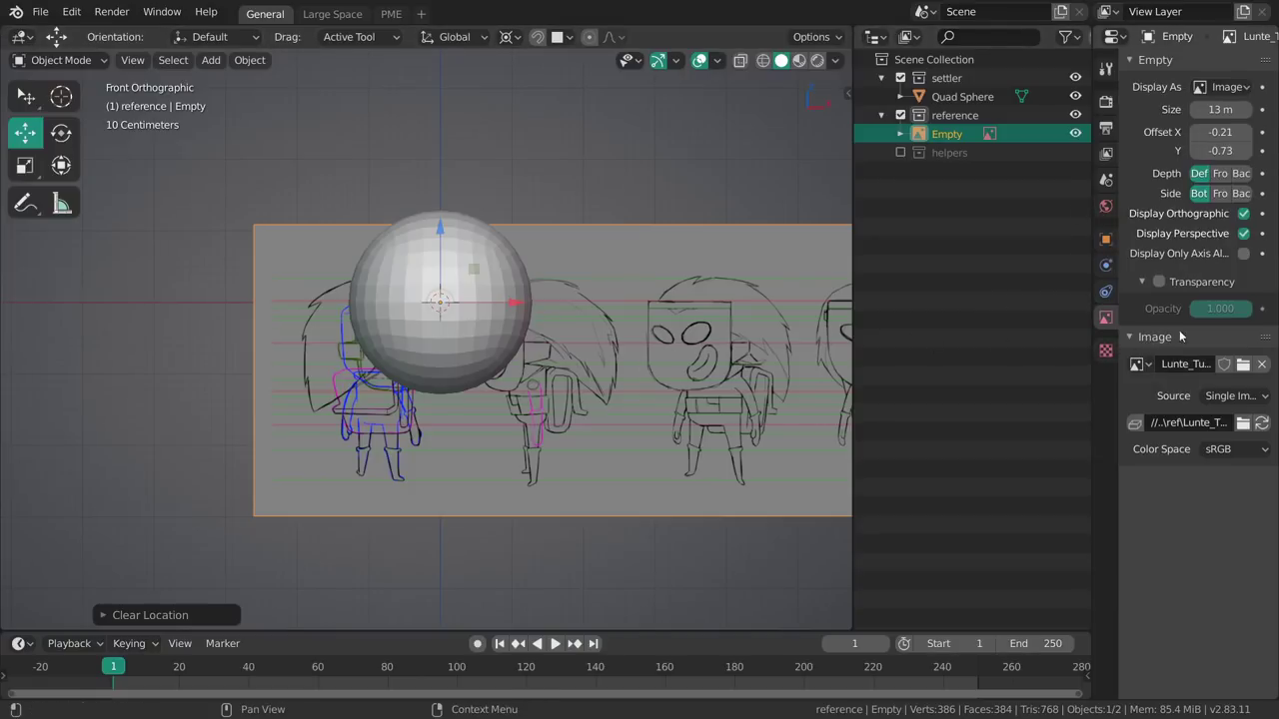
{"action": "mouse_move", "coordinate": [1219, 131]}
{"action": "left_mouse_down"}
{"action": "mouse_move", "coordinate": [1197, 131]}
{"action": "mouse_move", "coordinate": [1220, 132]}
{"action": "left_mouse_up"}
{"action": "key", "text": "Return"}
{"action": "left_click", "coordinate": [1218, 135]}
{"action": "type", "text": "0"}
{"action": "key", "text": "Return"}
{"action": "left_click", "coordinate": [1220, 151]}
{"action": "type", "text": "0"}
{"action": "key", "text": "Return"}
Center the reference image on its origin by setting both the X and Y offsets to -0.5
{"action": "left_click_drag", "start_coordinate": [1219, 132], "coordinate": [1200, 132]}
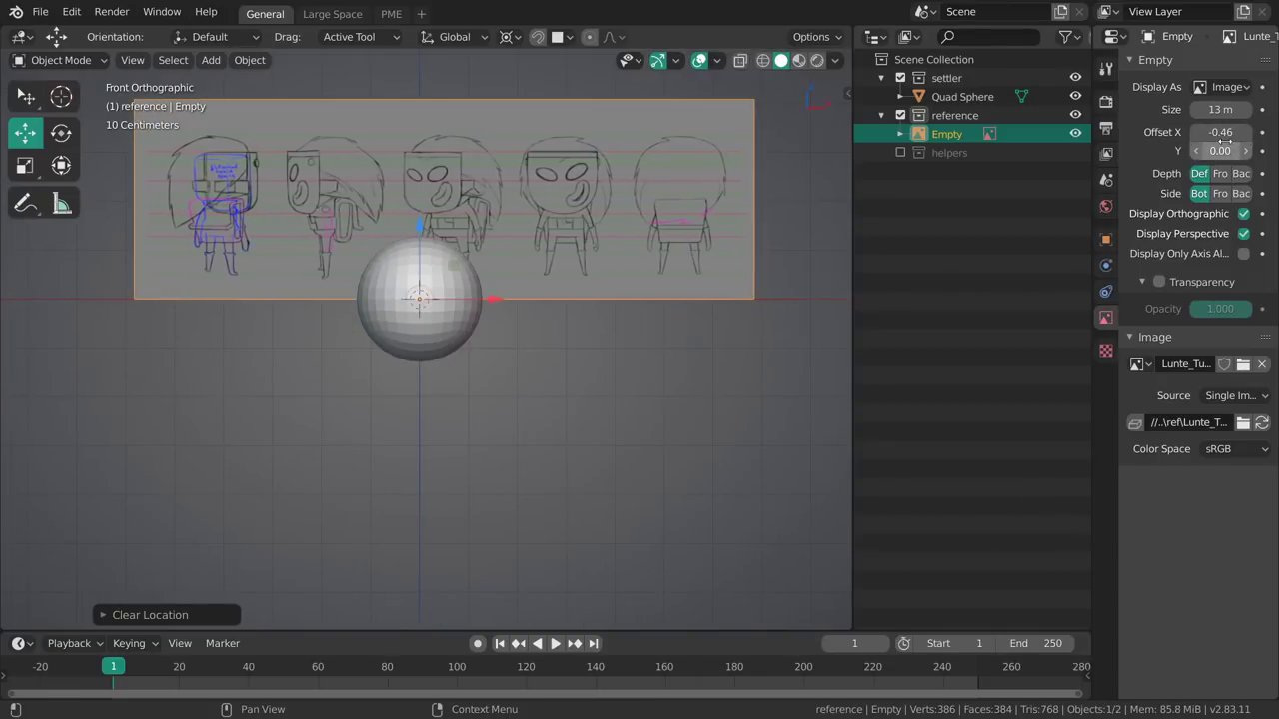
{"action": "left_click", "coordinate": [1218, 133]}
{"action": "type", "text": "-0.5"}
{"action": "key", "text": "Return"}
{"action": "left_click", "coordinate": [1220, 144]}
{"action": "type", "text": "-0.5"}
{"action": "key", "text": "Return"}
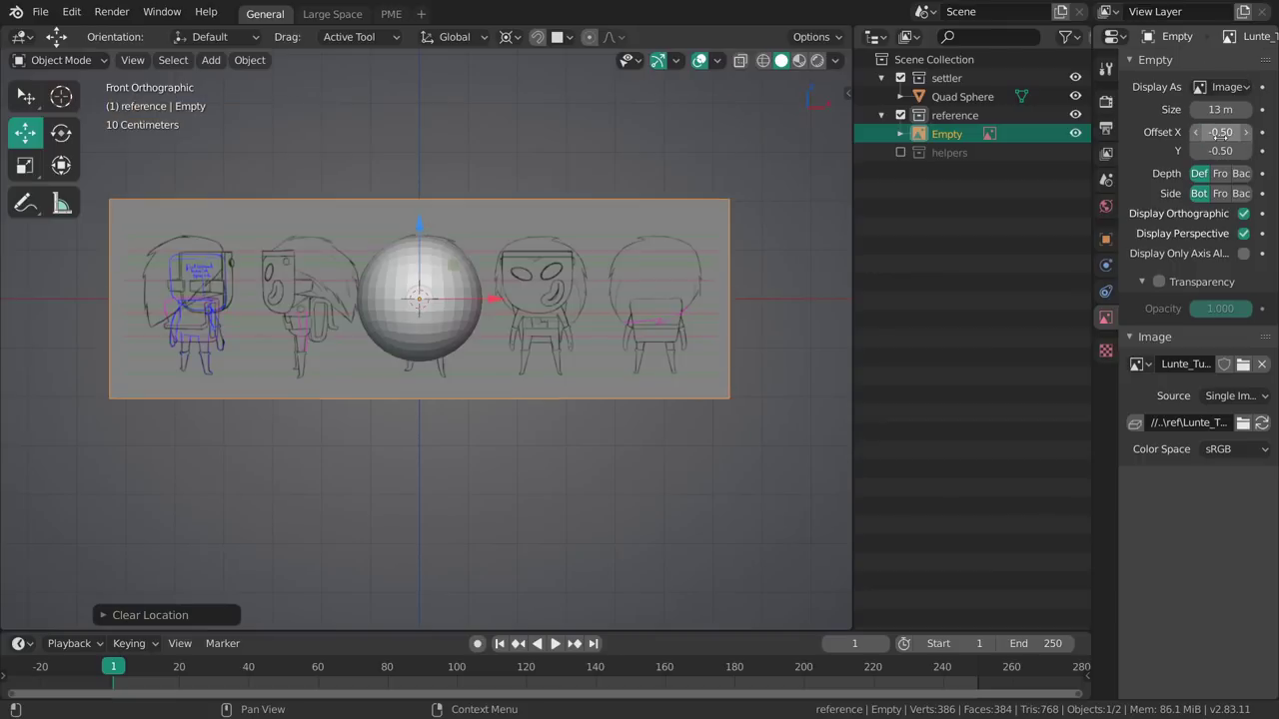
{"action": "middle_click_drag", "start_coordinate": [543, 343], "coordinate": [553, 355], "text": "shift"}
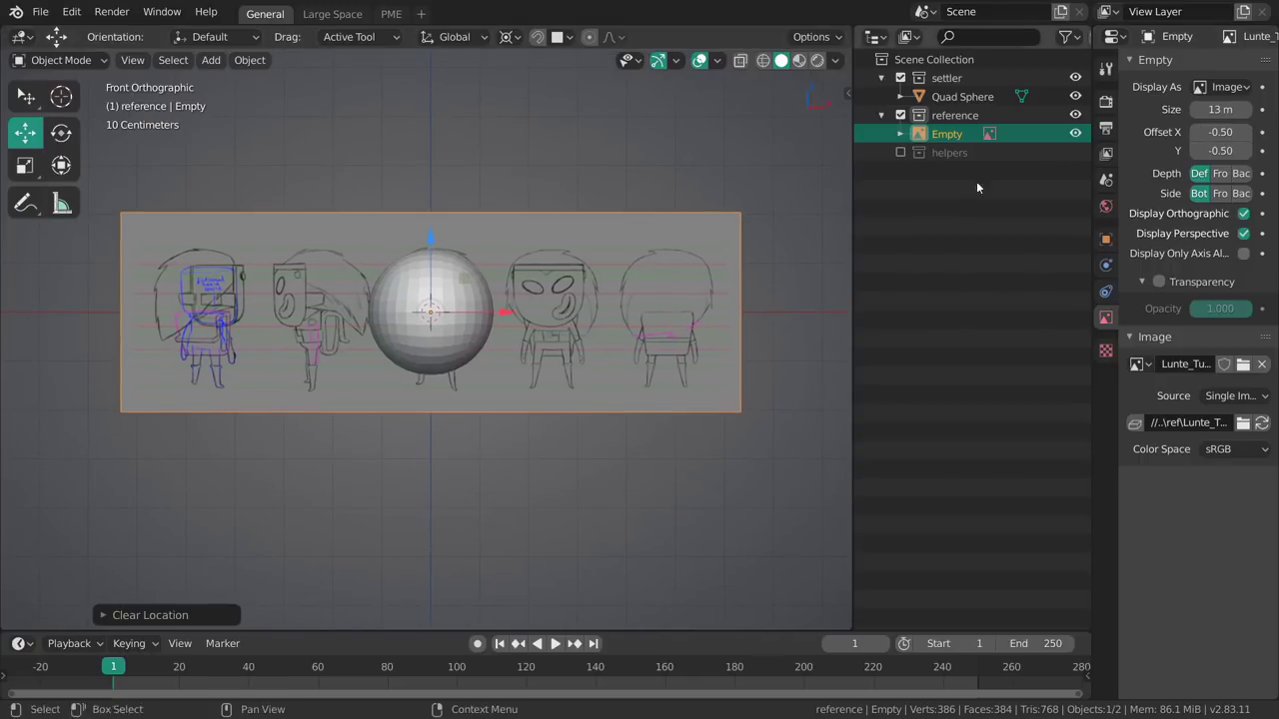
Set the reference image's Y offset to 0 to place its lower edge on the origin
{"action": "left_click", "coordinate": [1220, 151]}
{"action": "type", "text": "1"}
{"action": "key", "text": "Return"}
{"action": "left_click", "coordinate": [1218, 151]}
{"action": "key", "text": "Return"}
Select the quad sphere and move it straight up to the character's head height in the reference
{"action": "middle_click_drag", "start_coordinate": [563, 283], "coordinate": [470, 333], "text": "shift"}
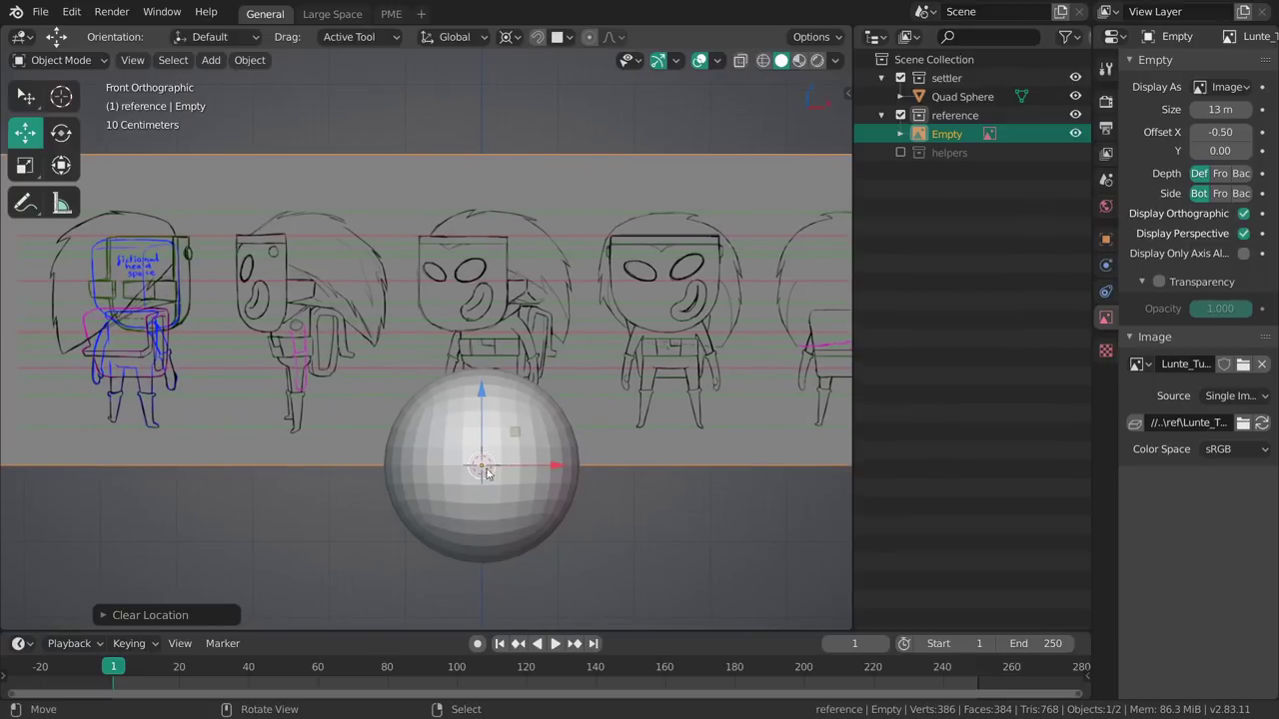
{"action": "middle_click_drag", "start_coordinate": [491, 481], "coordinate": [490, 443], "text": "shift"}
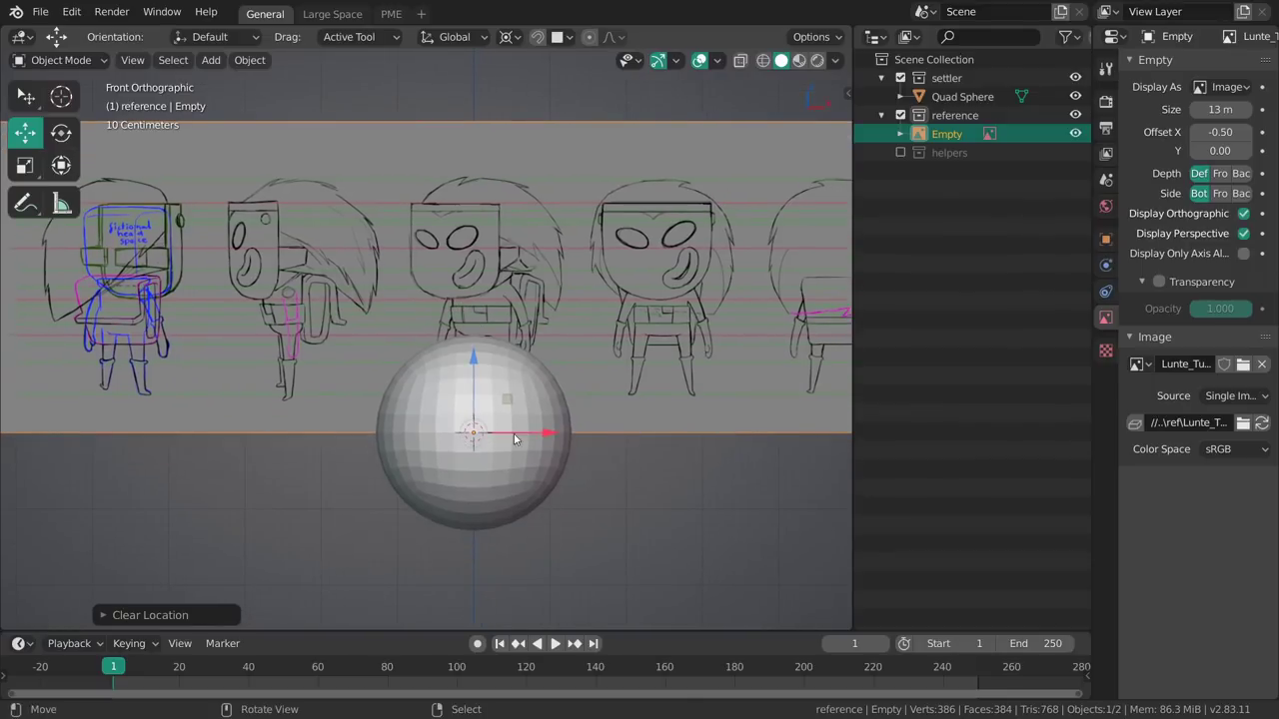
{"action": "left_click", "coordinate": [532, 395]}
{"action": "scroll", "coordinate": [539, 391], "scroll_direction": "up", "scroll_amount": 1}
{"action": "key", "text": "s"}
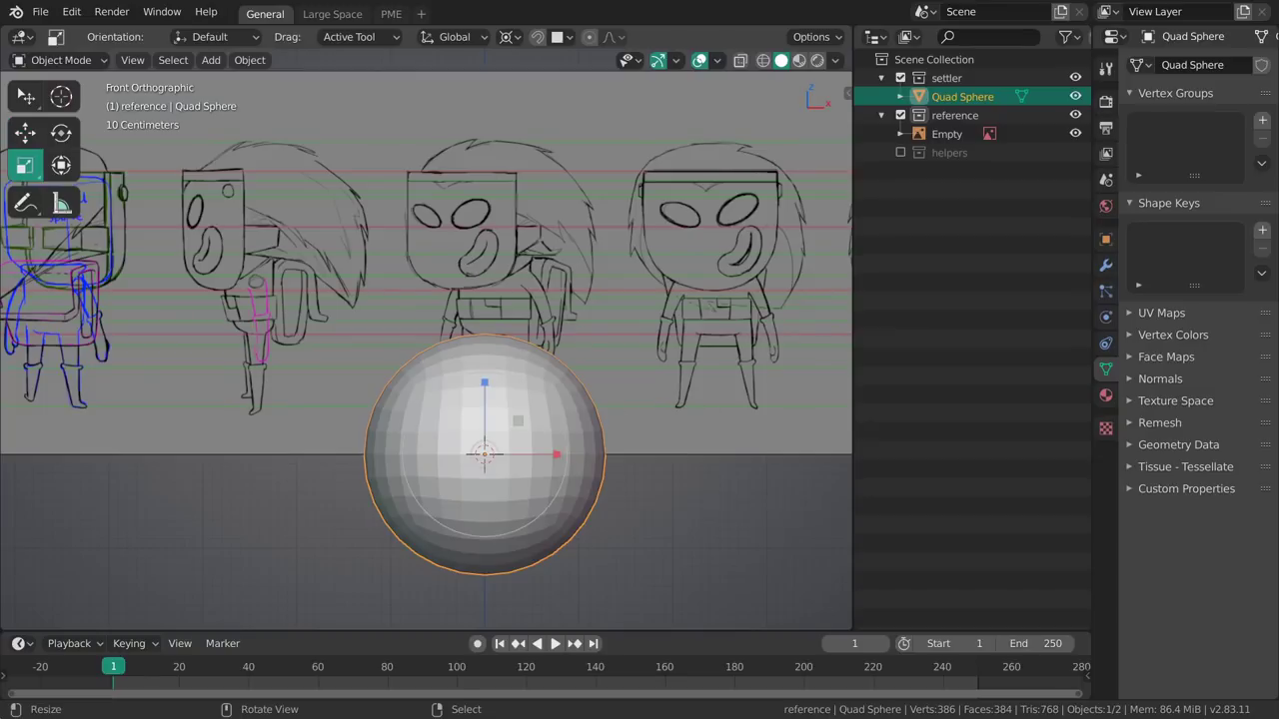
{"action": "left_click", "coordinate": [616, 423]}
{"action": "key", "text": "g"}
{"action": "left_click_drag", "start_coordinate": [479, 398], "coordinate": [483, 176]}
Set the pivot point to Median Point, then scale the quad sphere down and position it at the head
{"action": "middle_click_drag", "start_coordinate": [530, 203], "coordinate": [535, 225], "text": "shift"}
{"action": "scroll", "coordinate": [599, 330], "scroll_direction": "up", "scroll_amount": 2}
{"action": "key", "text": "period"}
{"action": "left_click", "coordinate": [579, 290]}
{"action": "middle_click_drag", "start_coordinate": [705, 332], "coordinate": [645, 331], "text": "shift"}
{"action": "key", "text": "s"}
{"action": "left_click_drag", "start_coordinate": [645, 330], "coordinate": [636, 343]}
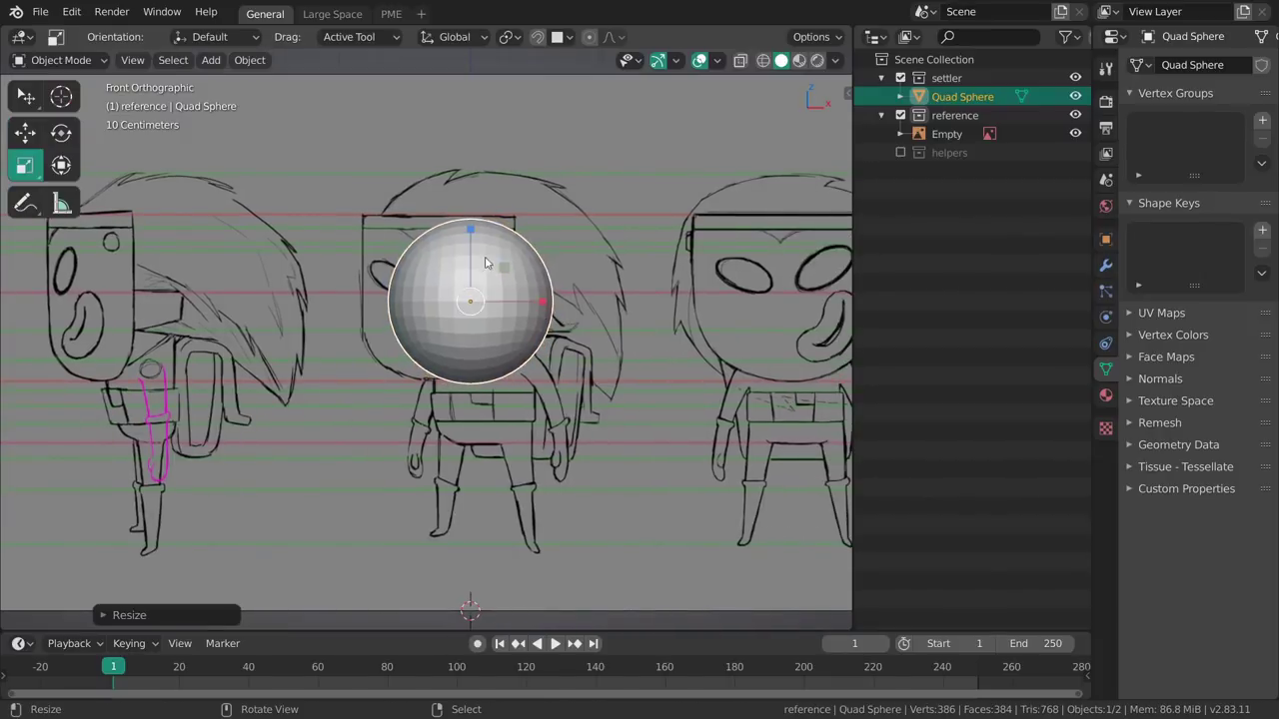
{"action": "key", "text": "g"}
{"action": "left_click_drag", "start_coordinate": [512, 270], "coordinate": [512, 266]}
Select the reference image and move it along X until the front-view drawing sits behind the sphere
{"action": "scroll", "coordinate": [531, 286], "scroll_direction": "down", "scroll_amount": 3}
{"action": "right_click", "coordinate": [584, 378]}
{"action": "mouse_move", "coordinate": [584, 377]}
{"action": "middle_mouse_down", "text": "shift"}
{"action": "mouse_move", "coordinate": [607, 370]}
{"action": "mouse_move", "coordinate": [626, 340]}
{"action": "mouse_move", "coordinate": [591, 355]}
{"action": "middle_mouse_up", "text": "shift"}
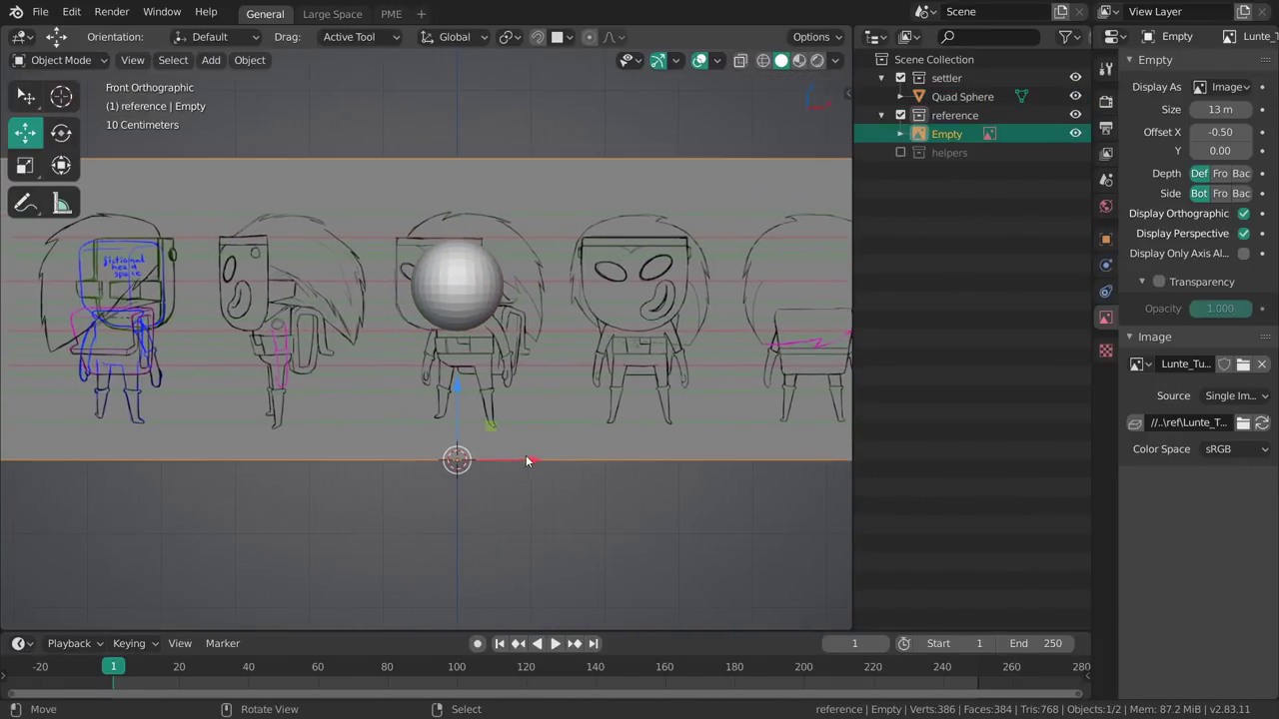
{"action": "left_click_drag", "start_coordinate": [528, 461], "coordinate": [353, 439]}
Enable transparency on the reference image and nudge the image slightly along negative X
{"action": "scroll", "coordinate": [585, 439], "scroll_direction": "up", "scroll_amount": 3}
{"action": "scroll", "coordinate": [583, 439], "scroll_direction": "up", "scroll_amount": 3}
{"action": "key", "text": "alt+z"}
{"action": "key", "text": "alt+z"}
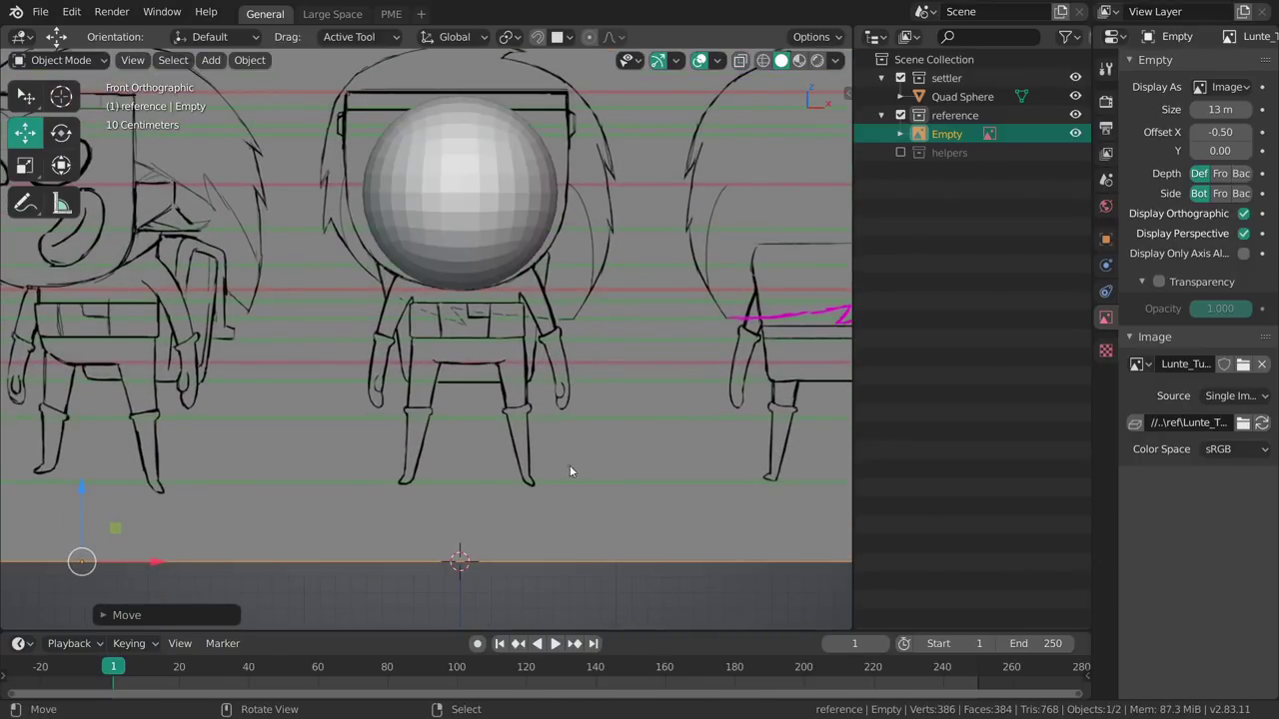
{"action": "middle_click_drag", "start_coordinate": [568, 462], "coordinate": [576, 422], "text": "shift"}
{"action": "left_click", "coordinate": [1158, 282]}
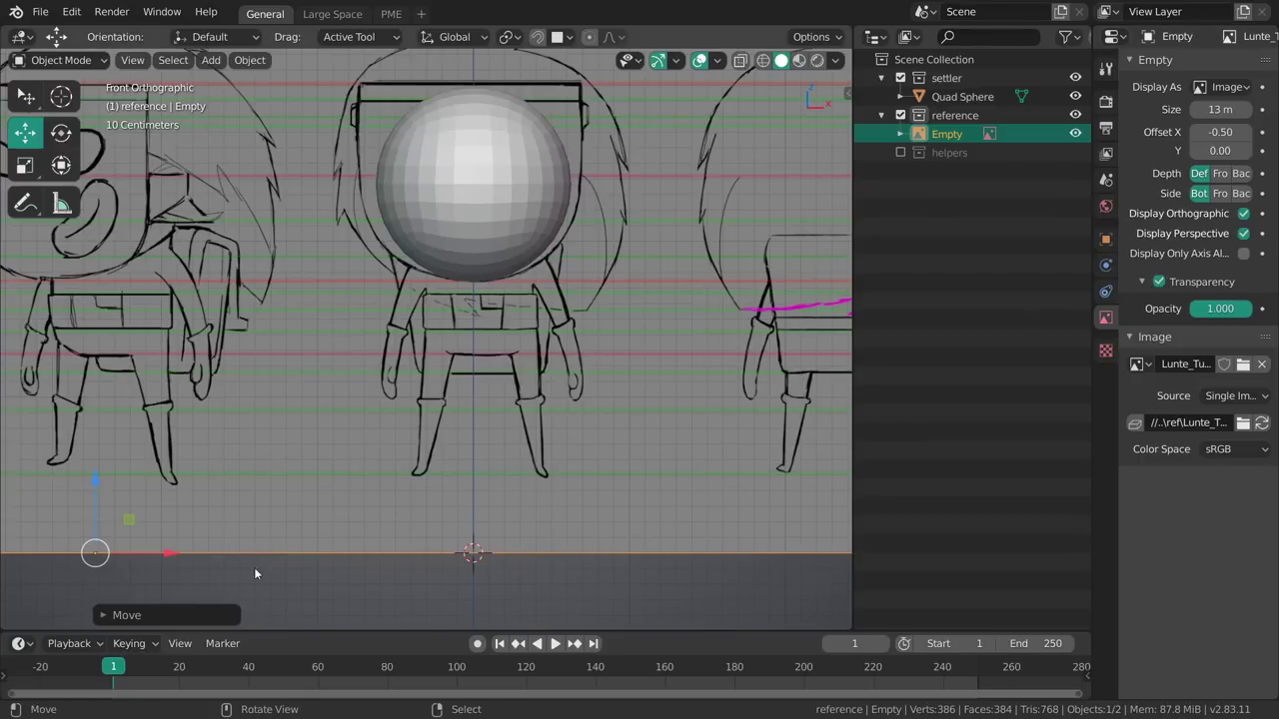
{"action": "left_click_drag", "start_coordinate": [174, 553], "coordinate": [164, 555]}
Hide the quad sphere and fine-tune the reference image along X to center the front-view character on the vertical axis
{"action": "left_click", "coordinate": [492, 225]}
{"action": "key", "text": "h"}
{"action": "left_click", "coordinate": [439, 340]}
{"action": "scroll", "coordinate": [465, 415], "scroll_direction": "up", "scroll_amount": 3}
{"action": "middle_click_drag", "start_coordinate": [252, 512], "coordinate": [251, 526], "text": "ctrl"}
{"action": "middle_click_drag", "start_coordinate": [467, 330], "coordinate": [484, 280], "text": "shift"}
{"action": "scroll", "coordinate": [443, 391], "scroll_direction": "down", "scroll_amount": 2}
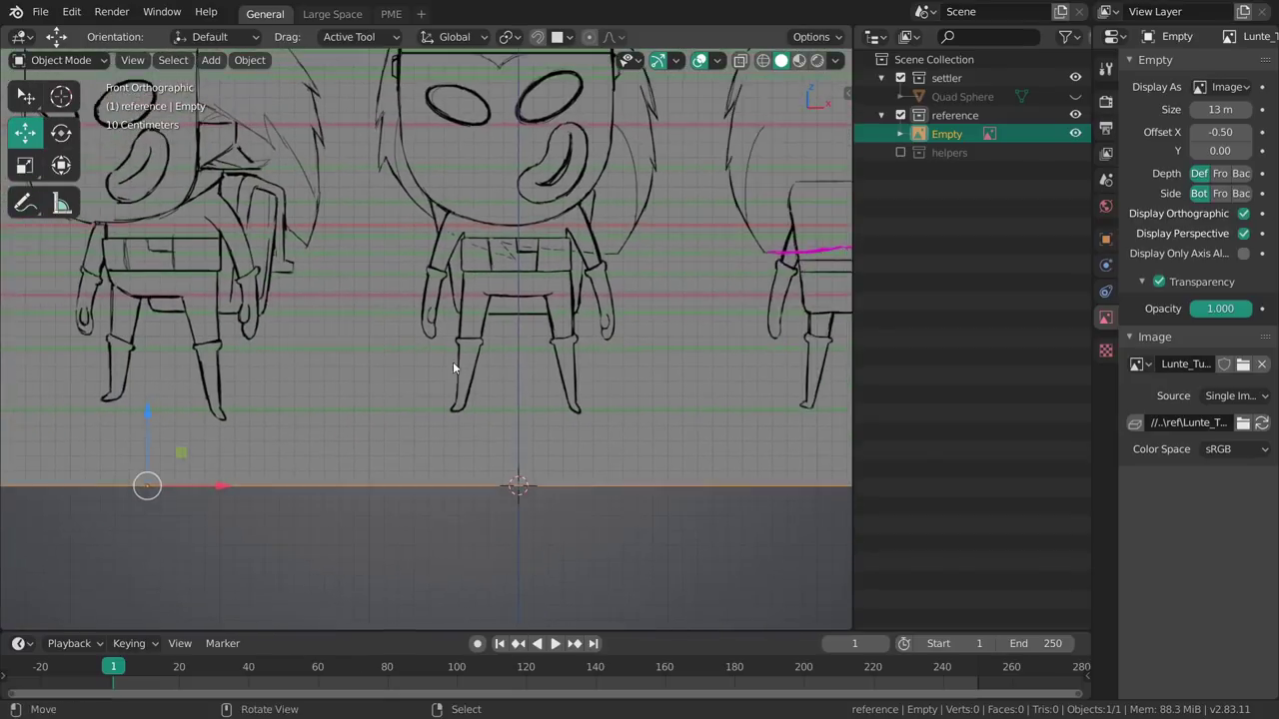
{"action": "key", "text": "g"}
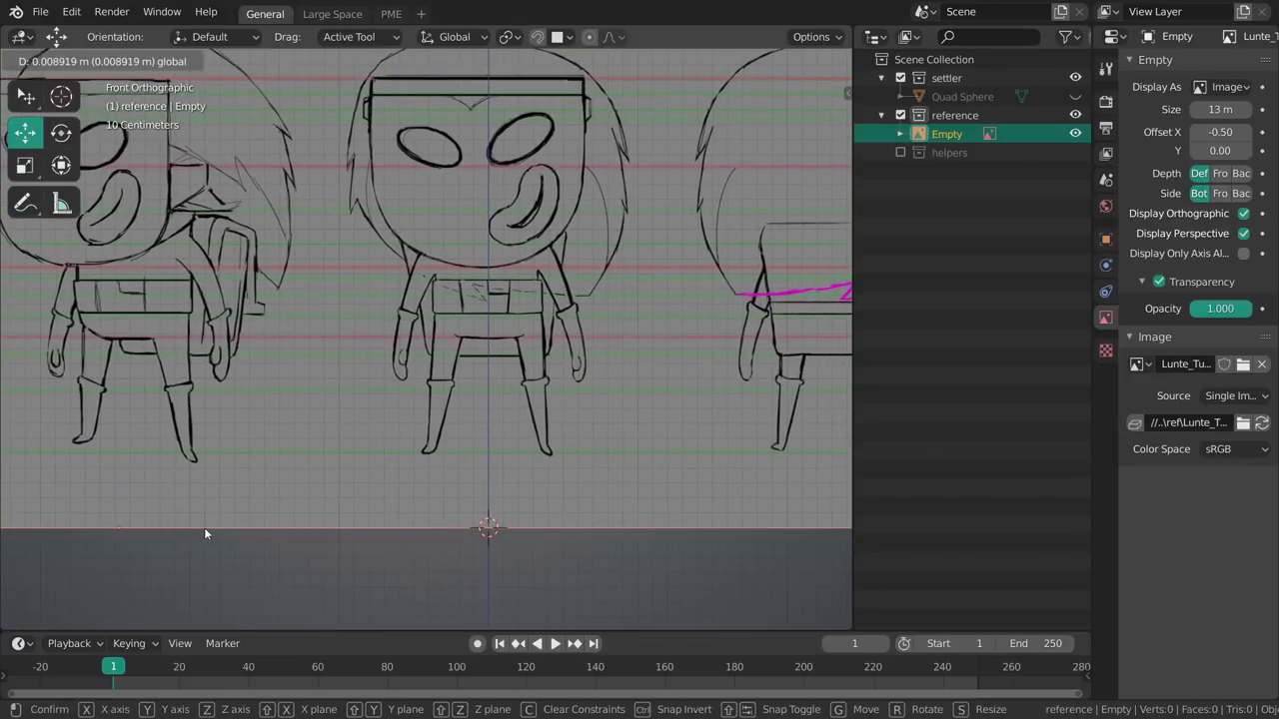
{"action": "left_click", "coordinate": [200, 527]}
Rename the reference image object to ref-front
{"action": "scroll", "coordinate": [619, 318], "scroll_direction": "down", "scroll_amount": 4}
{"action": "scroll", "coordinate": [567, 326], "scroll_direction": "down", "scroll_amount": 2}
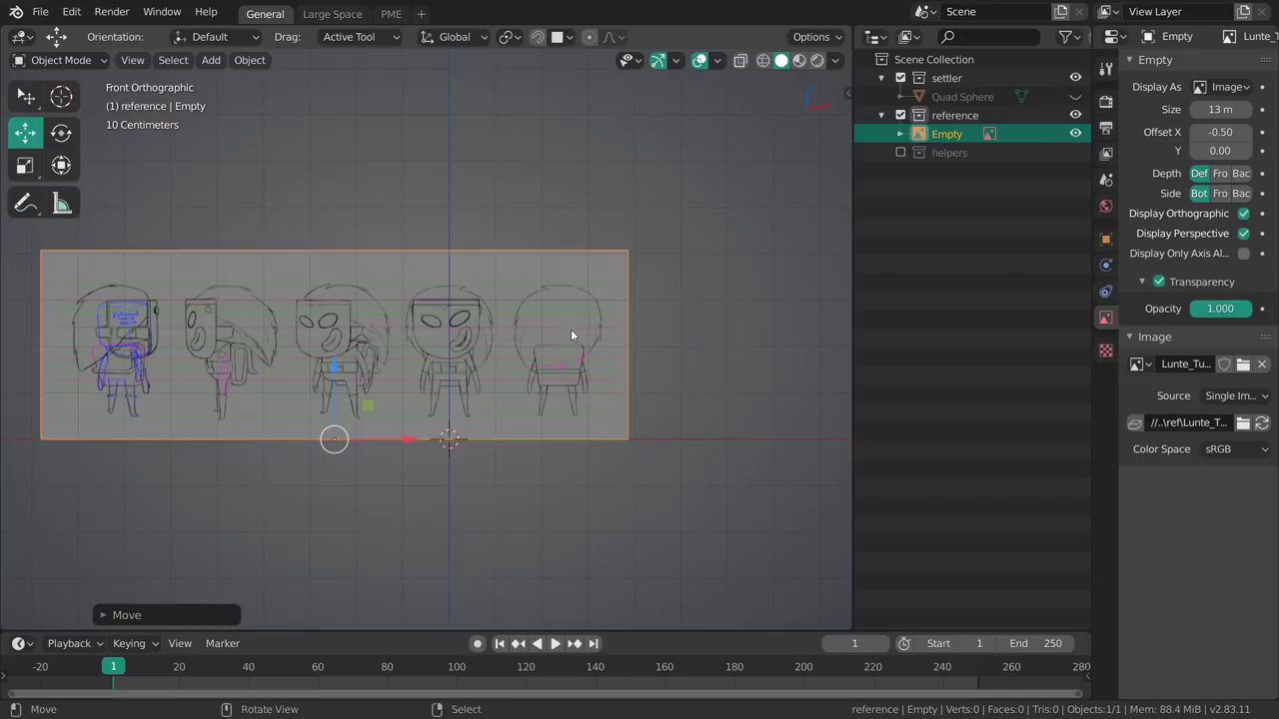
{"action": "double_click", "coordinate": [946, 133]}
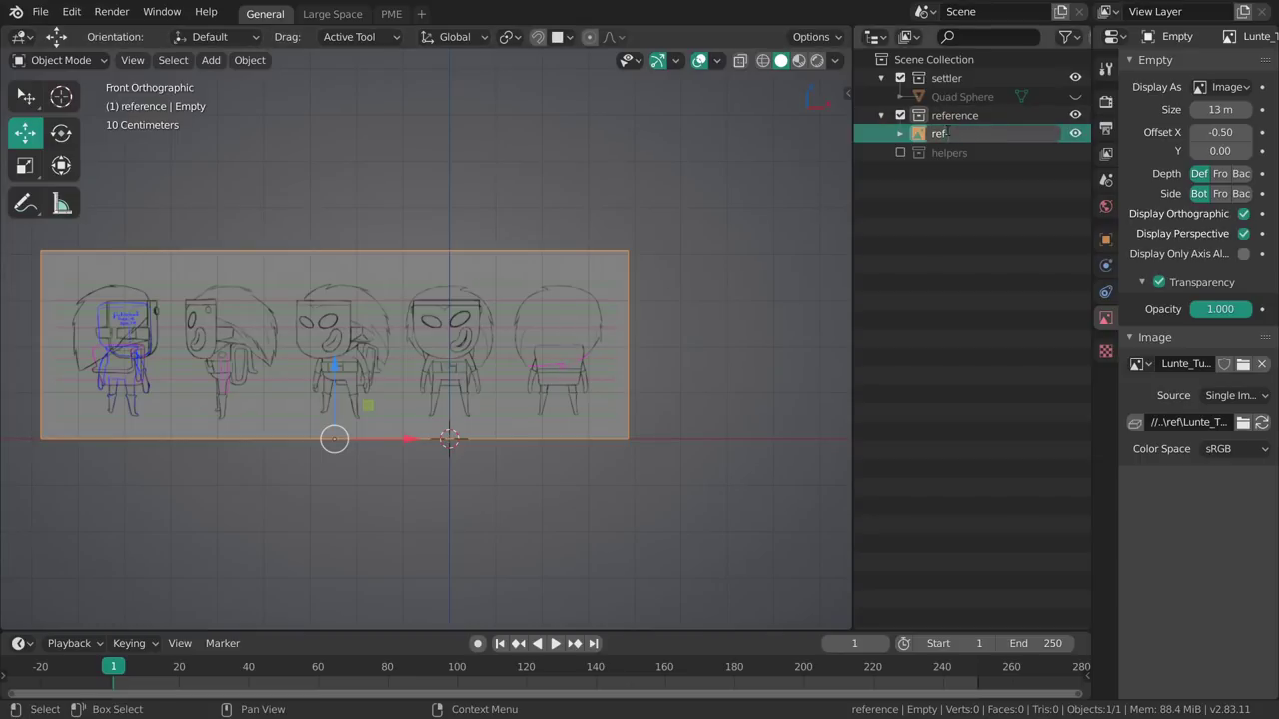
{"action": "type", "text": "ref-front"}
{"action": "key", "text": "Return"}
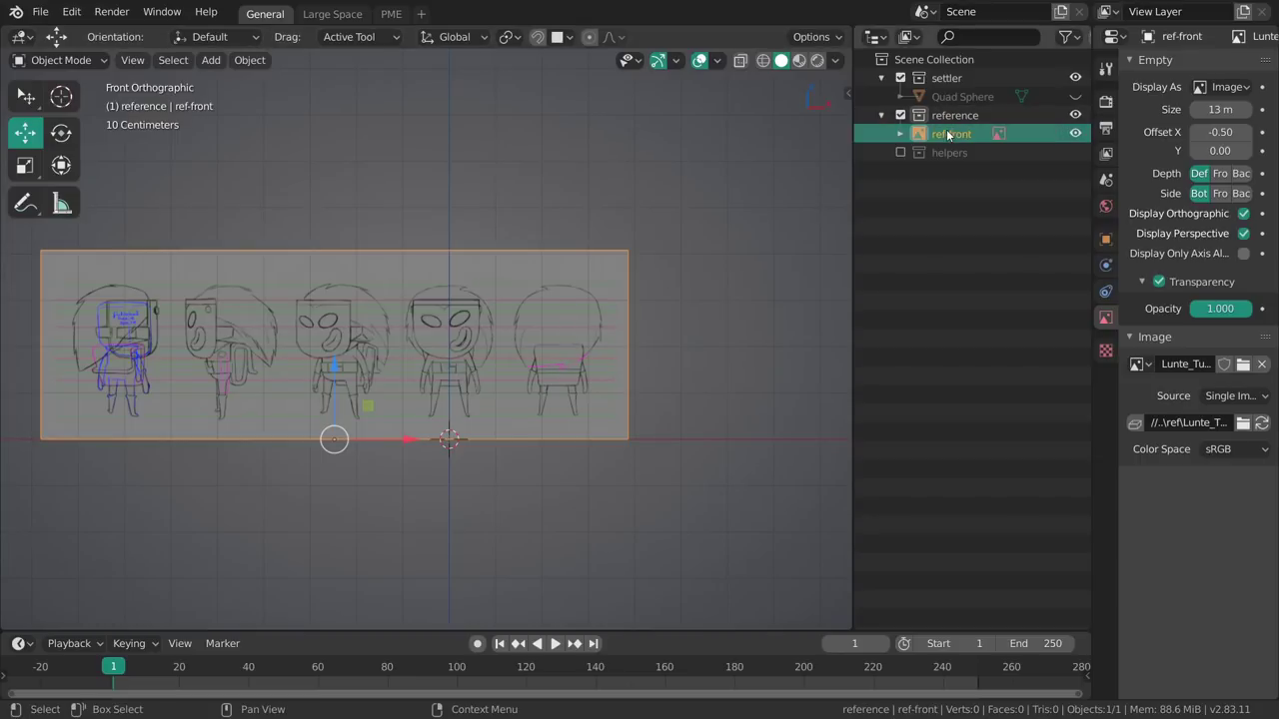
Duplicate ref-front in place and set the pivot point to 3D Cursor
{"action": "middle_click_drag", "start_coordinate": [544, 398], "coordinate": [525, 407]}
{"action": "key", "text": "shift+d"}
{"action": "right_click", "coordinate": [531, 315]}
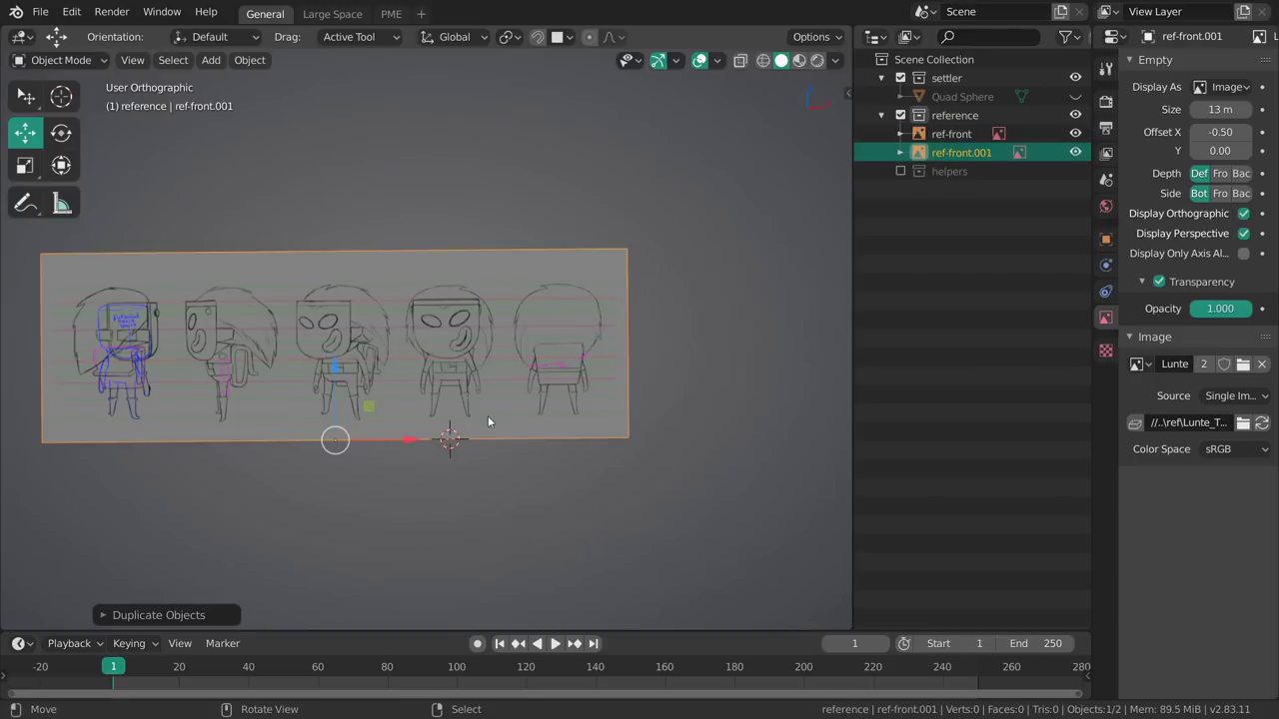
{"action": "key", "text": "period"}
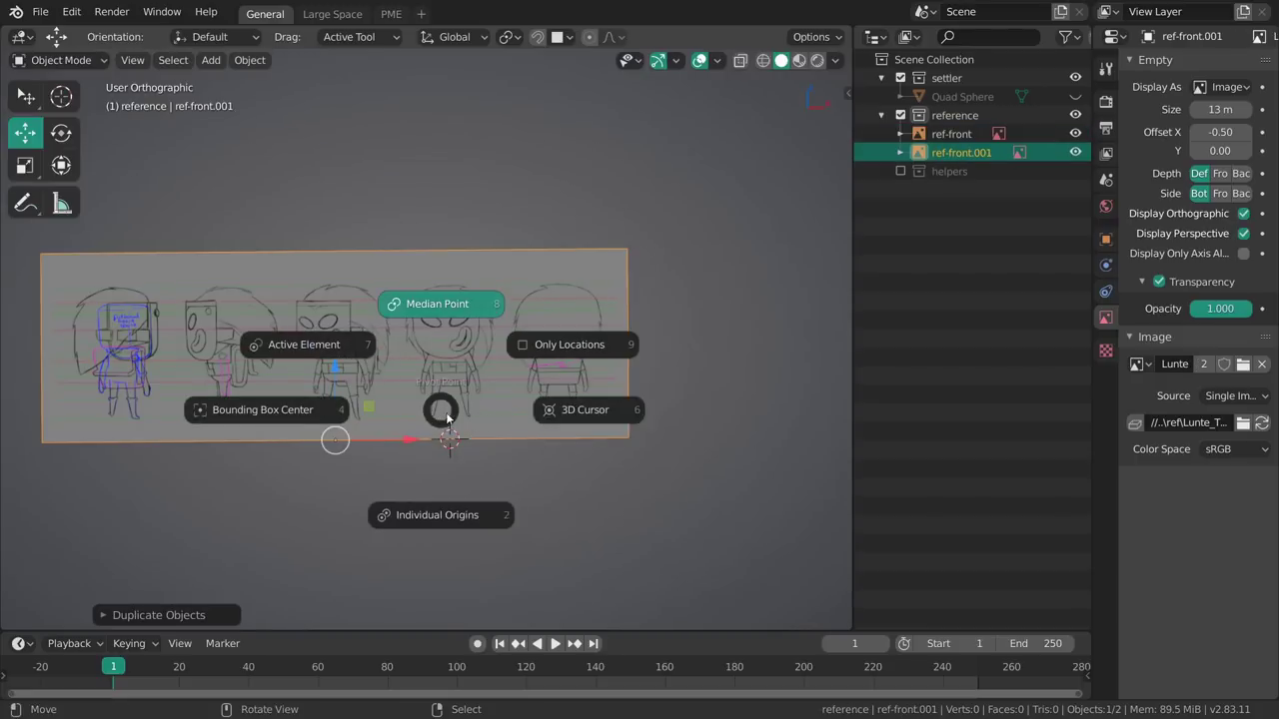
{"action": "left_click", "coordinate": [556, 412]}
Rotate the duplicated reference image 90° in the top view
{"action": "key", "text": "KP_7"}
{"action": "type", "text": "r"}
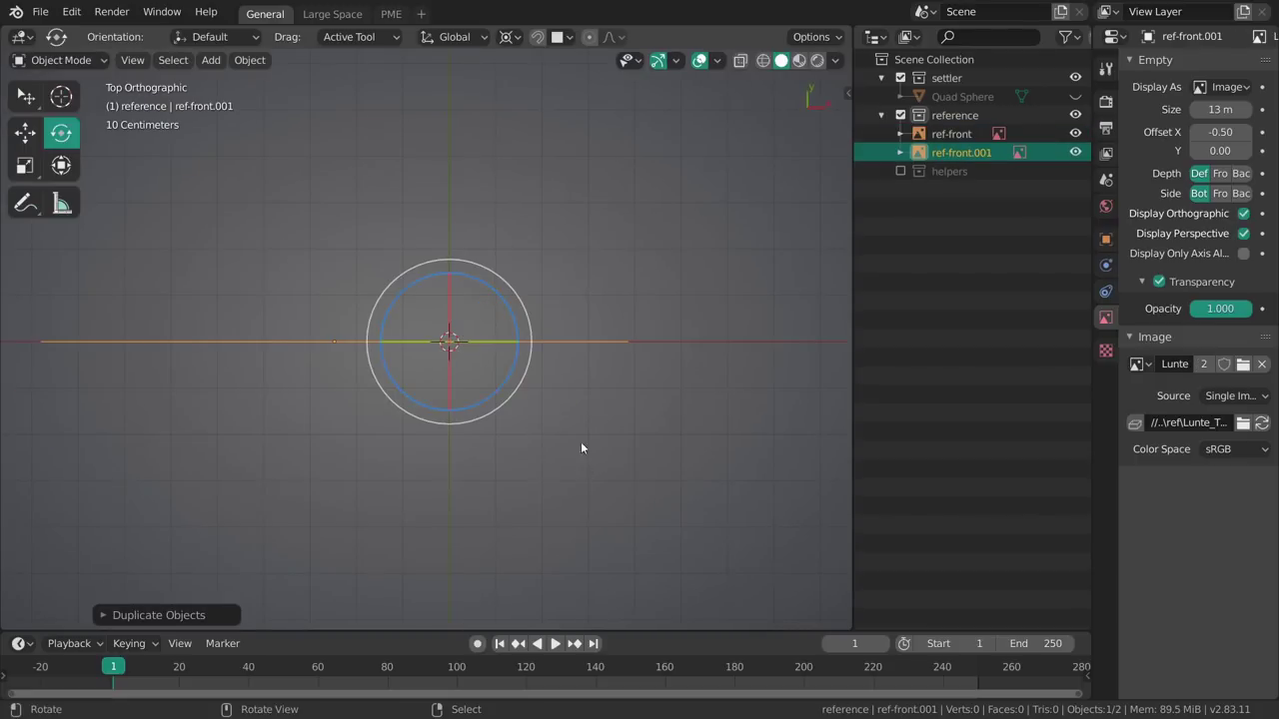
{"action": "type", "text": "r90"}
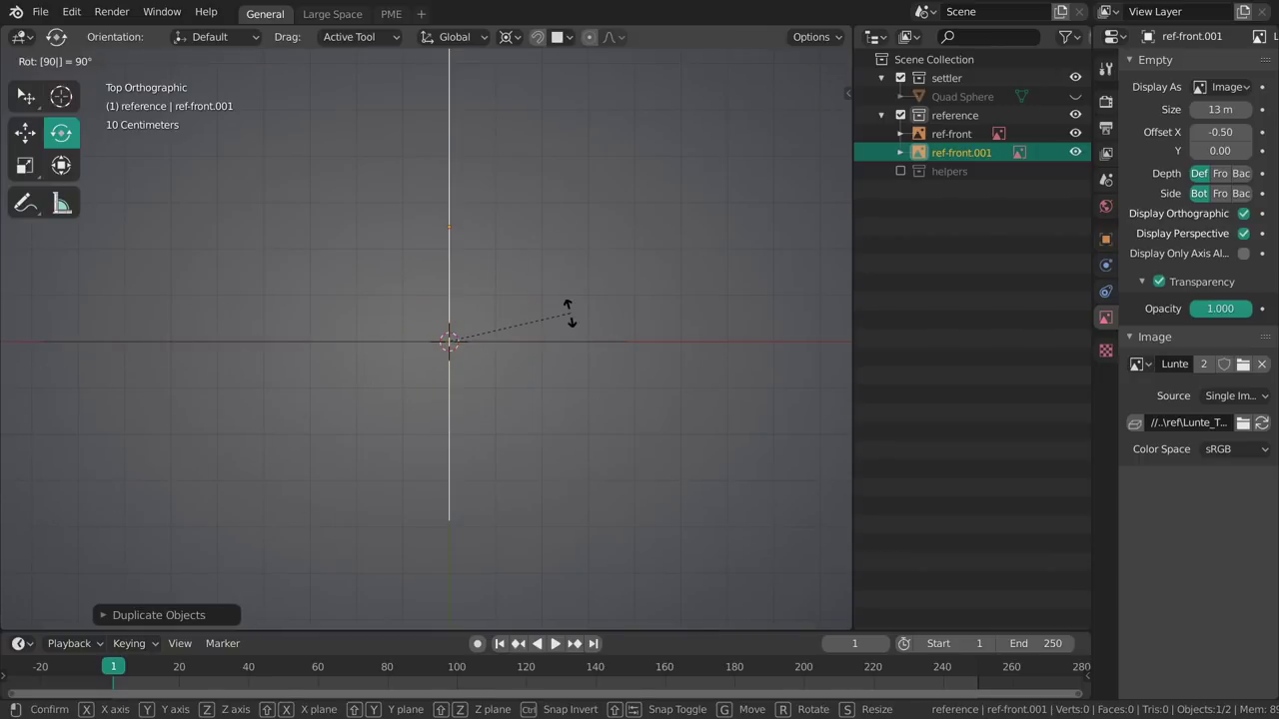
{"action": "key", "text": "Return"}
Move the rotated reference image along Y to bring the side-view character onto the vertical axis
{"action": "middle_click_drag", "start_coordinate": [569, 312], "coordinate": [574, 400]}
{"action": "key", "text": "g"}
{"action": "left_click_drag", "start_coordinate": [548, 435], "coordinate": [832, 422]}
{"action": "middle_click_drag", "start_coordinate": [698, 411], "coordinate": [560, 341], "text": "shift"}
{"action": "middle_click_drag", "start_coordinate": [490, 408], "coordinate": [521, 398], "text": "shift"}
{"action": "scroll", "coordinate": [520, 396], "scroll_direction": "up", "scroll_amount": 2}
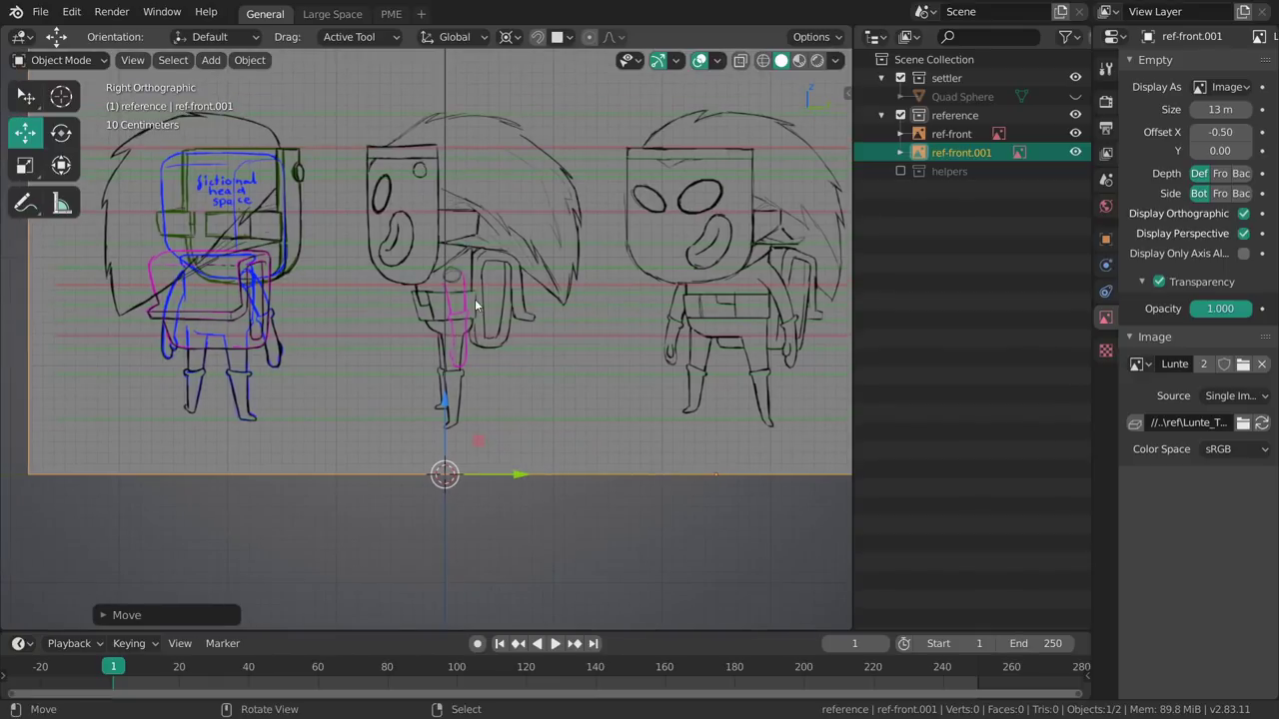
{"action": "middle_click_drag", "start_coordinate": [461, 285], "coordinate": [459, 318], "text": "shift"}
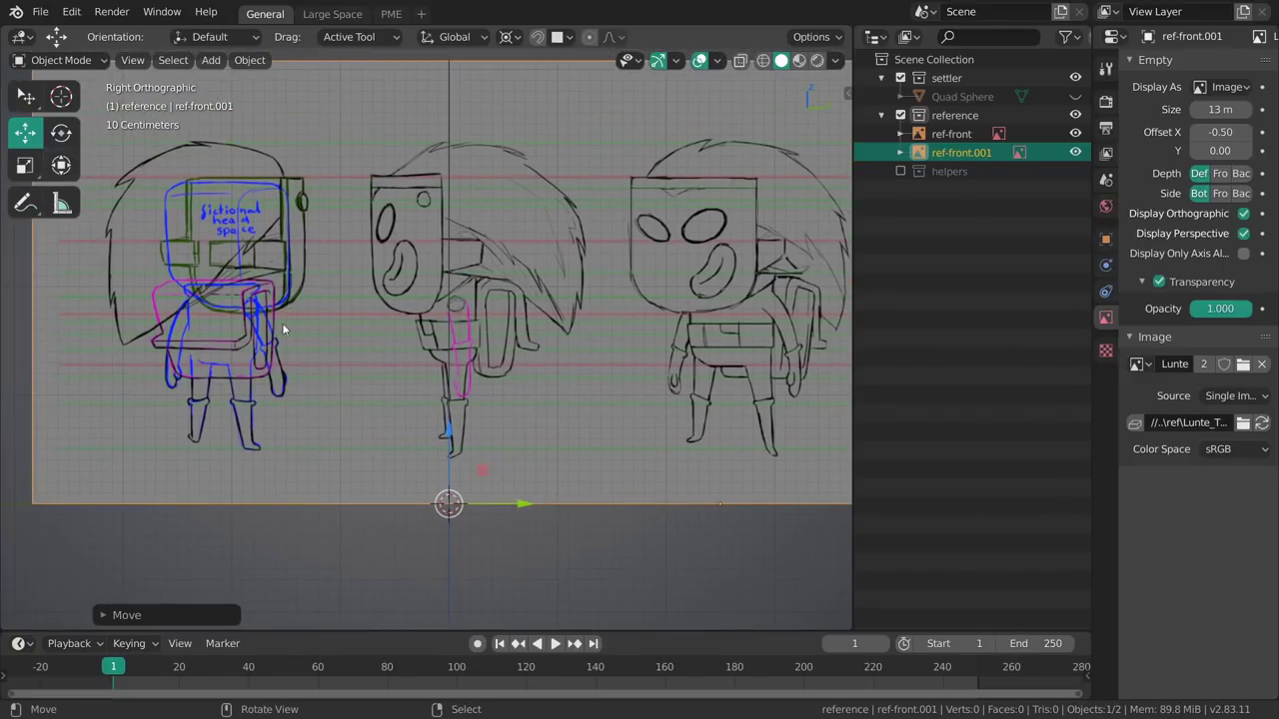
{"action": "left_click_drag", "start_coordinate": [522, 506], "coordinate": [528, 509]}
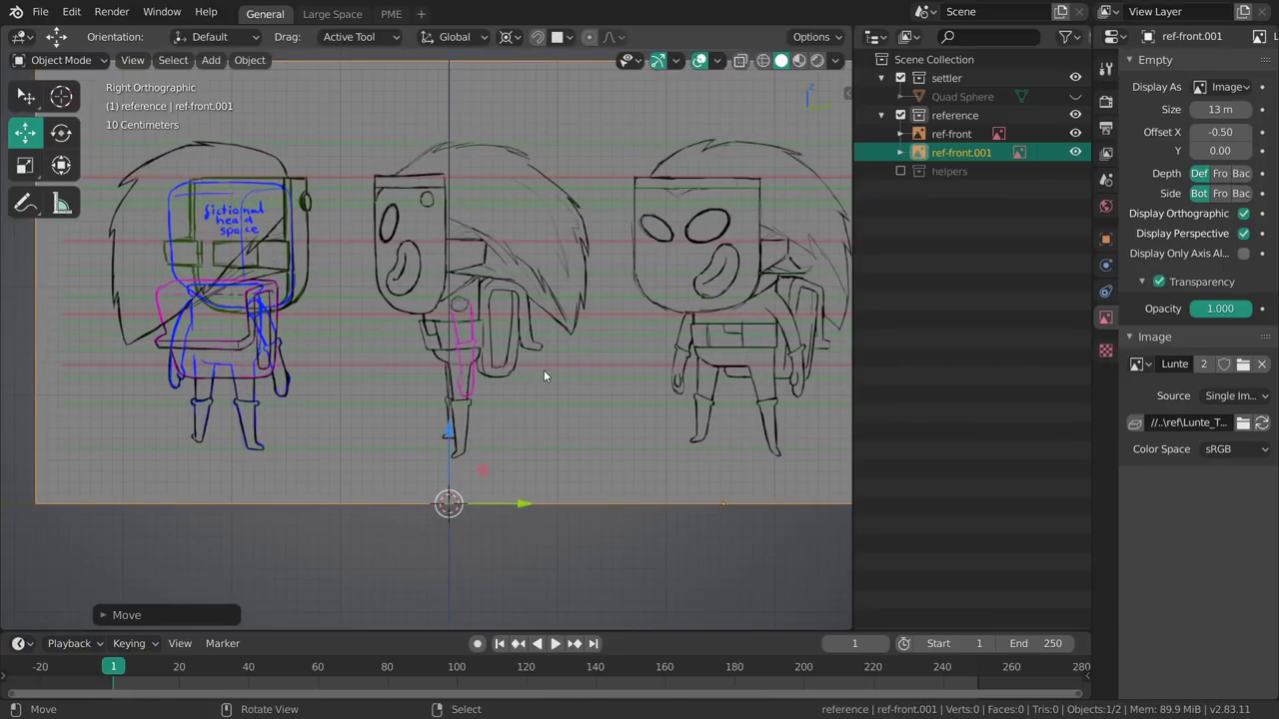
Switch the active tool through Rotate, Scale and Annotate, returning to the Move tool
{"action": "middle_click_drag", "start_coordinate": [469, 450], "coordinate": [538, 446], "text": "shift"}
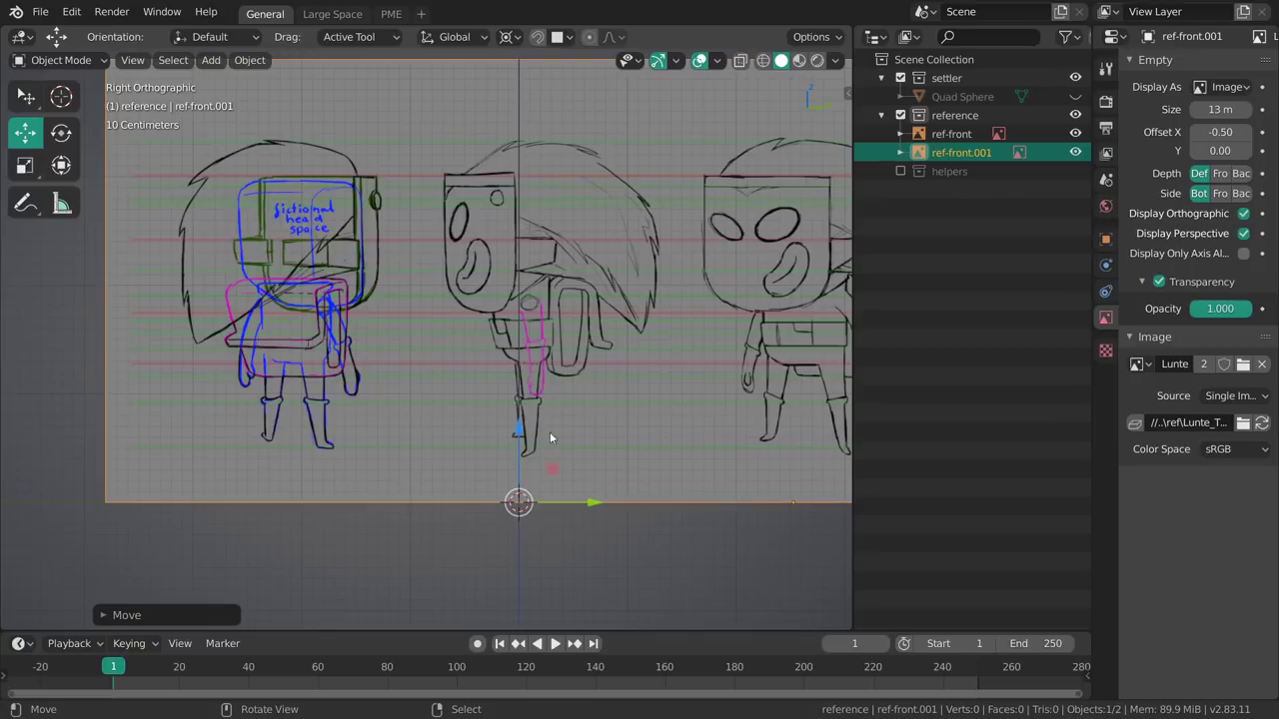
{"action": "middle_click_drag", "start_coordinate": [556, 372], "coordinate": [518, 371], "text": "shift"}
{"action": "key", "text": "r"}
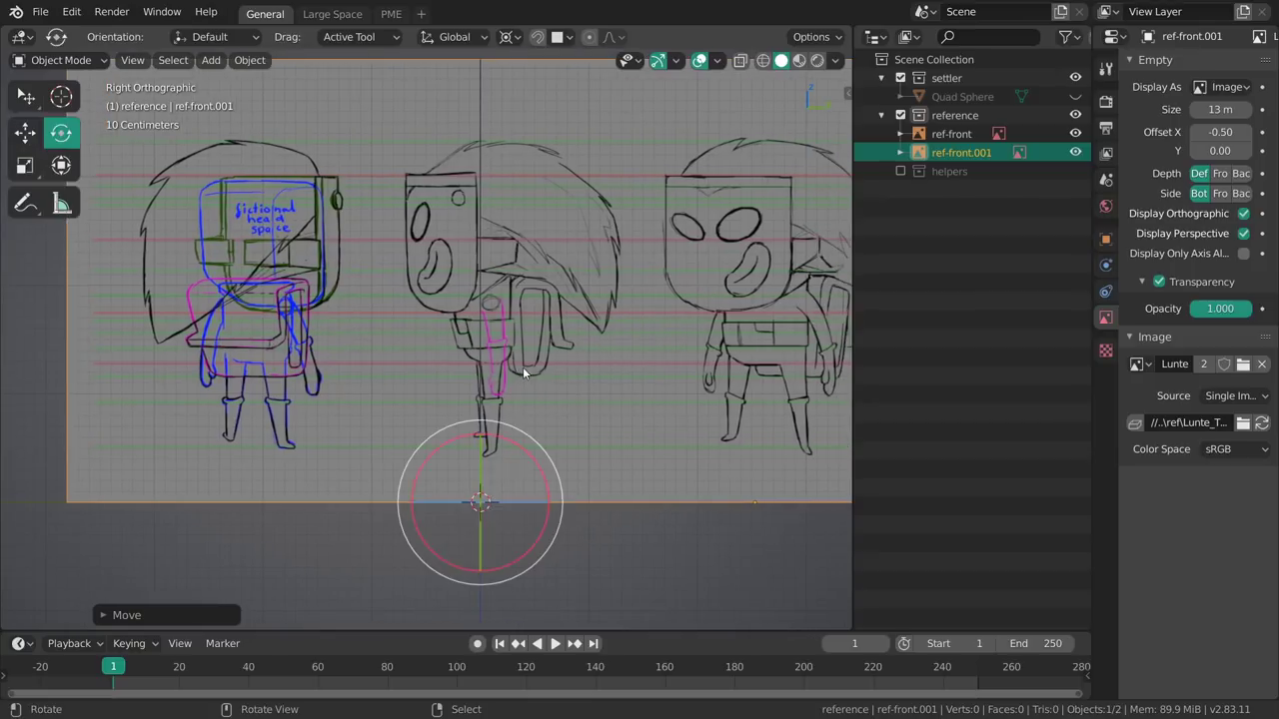
{"action": "key", "text": "s"}
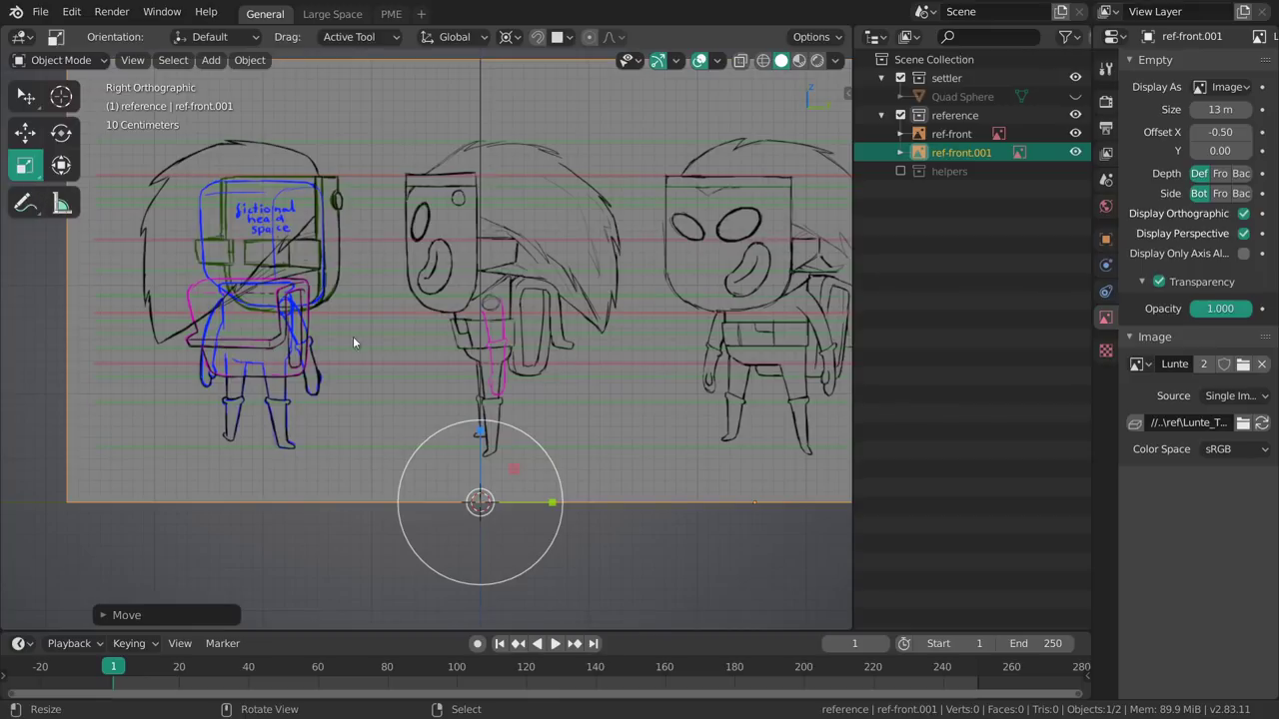
{"action": "key", "text": "shift+space"}
{"action": "key", "text": "d"}
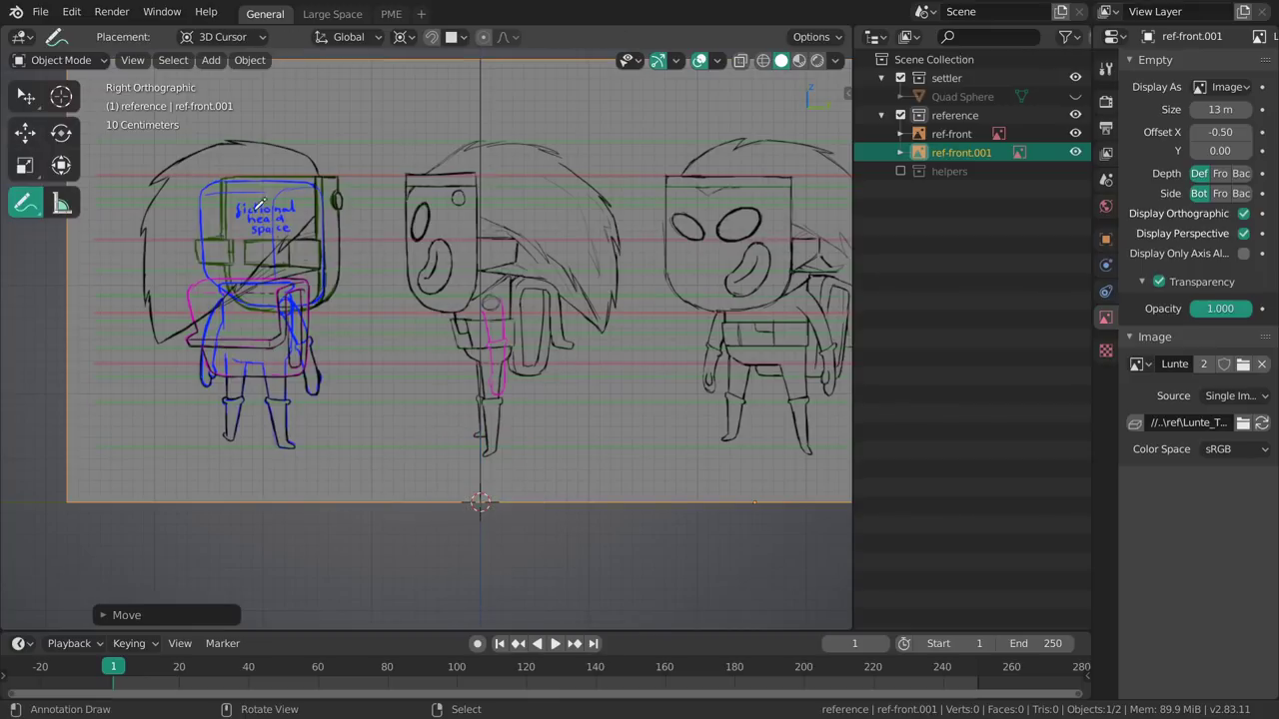
{"action": "key", "text": "shift+space"}
{"action": "key", "text": "g"}
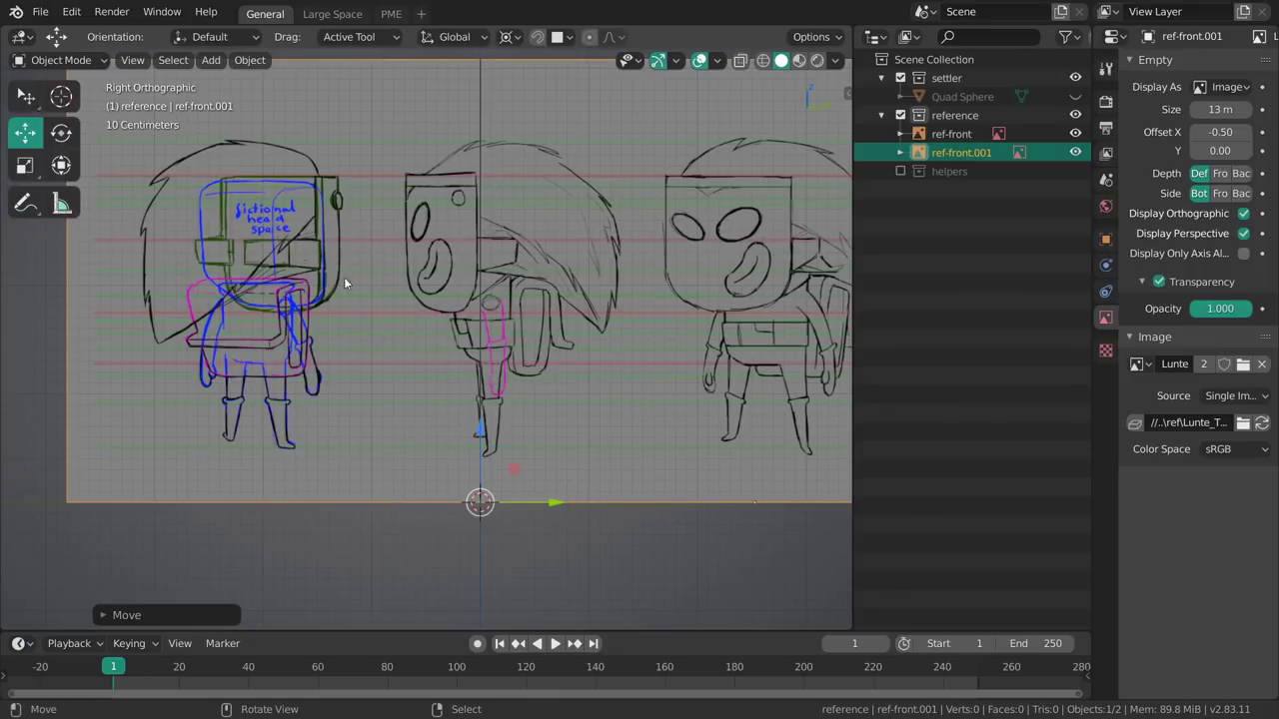
{"action": "key", "text": "shift+space"}
{"action": "key", "text": "s"}
{"action": "key", "text": "shift+space"}
{"action": "key", "text": "g"}
Nudge the side reference image slightly along negative Y in the right view
{"action": "middle_click_drag", "start_coordinate": [541, 475], "coordinate": [535, 426], "text": "shift"}
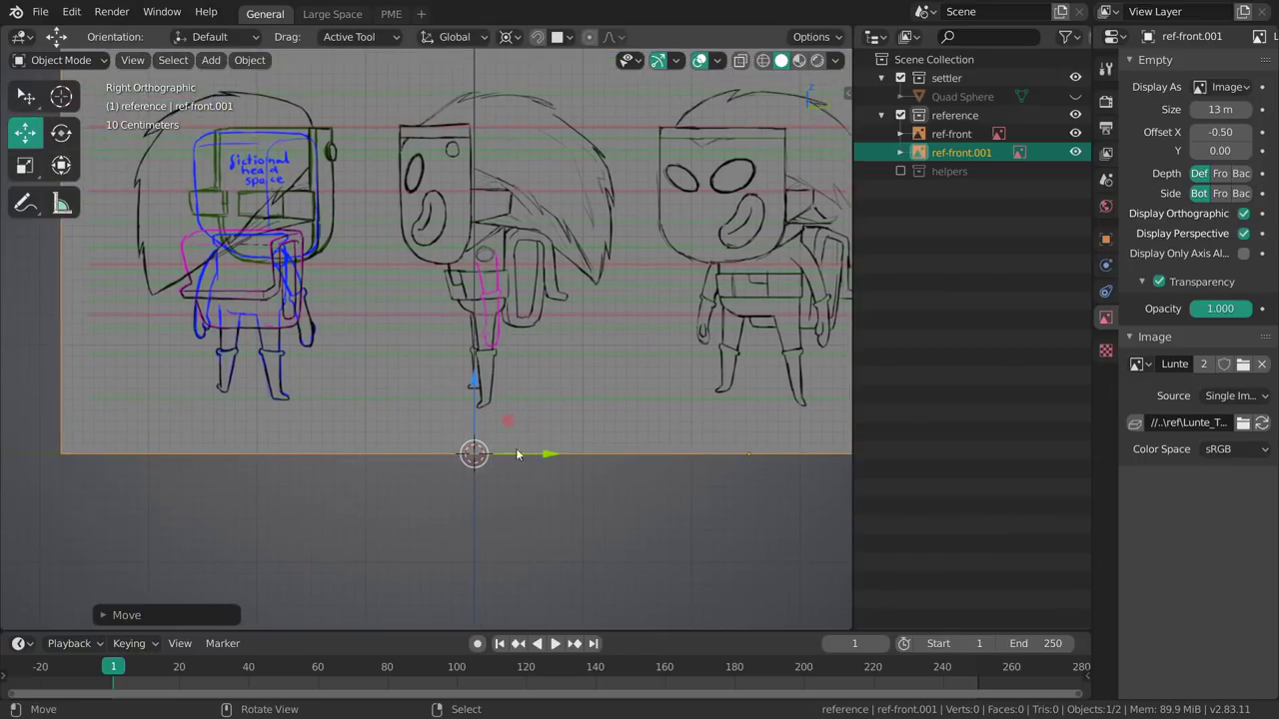
{"action": "left_click_drag", "start_coordinate": [548, 458], "coordinate": [538, 455]}
{"action": "middle_click_drag", "start_coordinate": [546, 459], "coordinate": [556, 505], "text": "shift"}
{"action": "middle_click_drag", "start_coordinate": [557, 506], "coordinate": [539, 433], "text": "ctrl"}
{"action": "middle_click_drag", "start_coordinate": [539, 433], "coordinate": [505, 453], "text": "shift"}
{"action": "middle_click_drag", "start_coordinate": [516, 402], "coordinate": [449, 406], "text": "shift"}
{"action": "key", "text": "grave"}
{"action": "key", "text": "grave"}
{"action": "key", "text": "grave"}
{"action": "key", "text": "grave"}
{"action": "key", "text": "grave"}
Fine-tune the side reference image along Y until the side-view character's body lines up with the vertical axis
{"action": "middle_click_drag", "start_coordinate": [552, 442], "coordinate": [563, 410], "text": "shift"}
{"action": "key", "text": "g"}
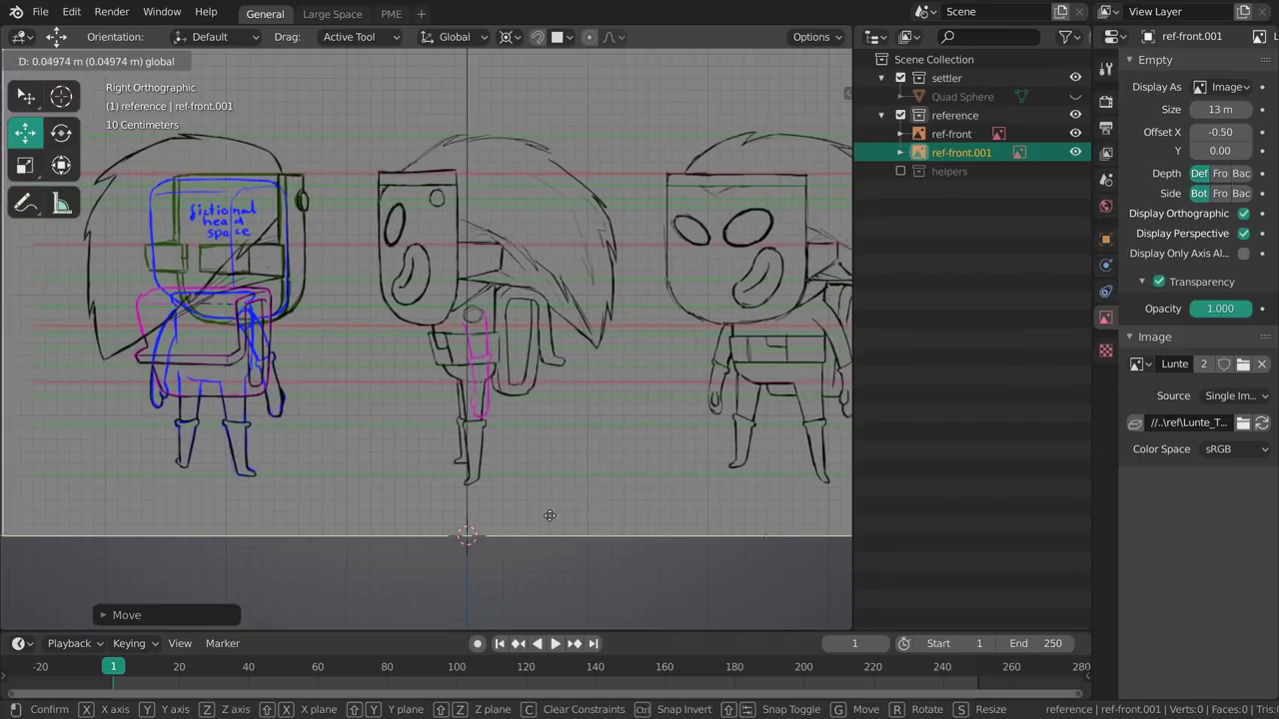
{"action": "left_click", "coordinate": [551, 514]}
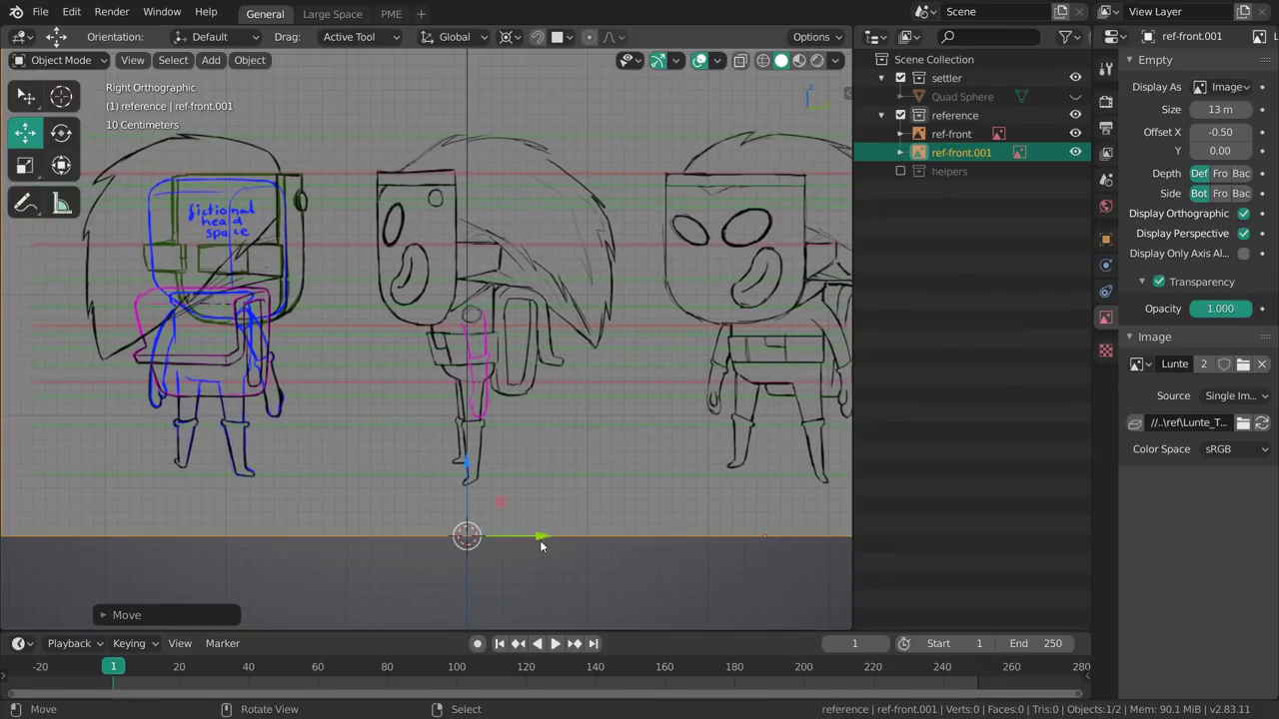
{"action": "key", "text": "g"}
{"action": "left_click", "coordinate": [462, 461]}
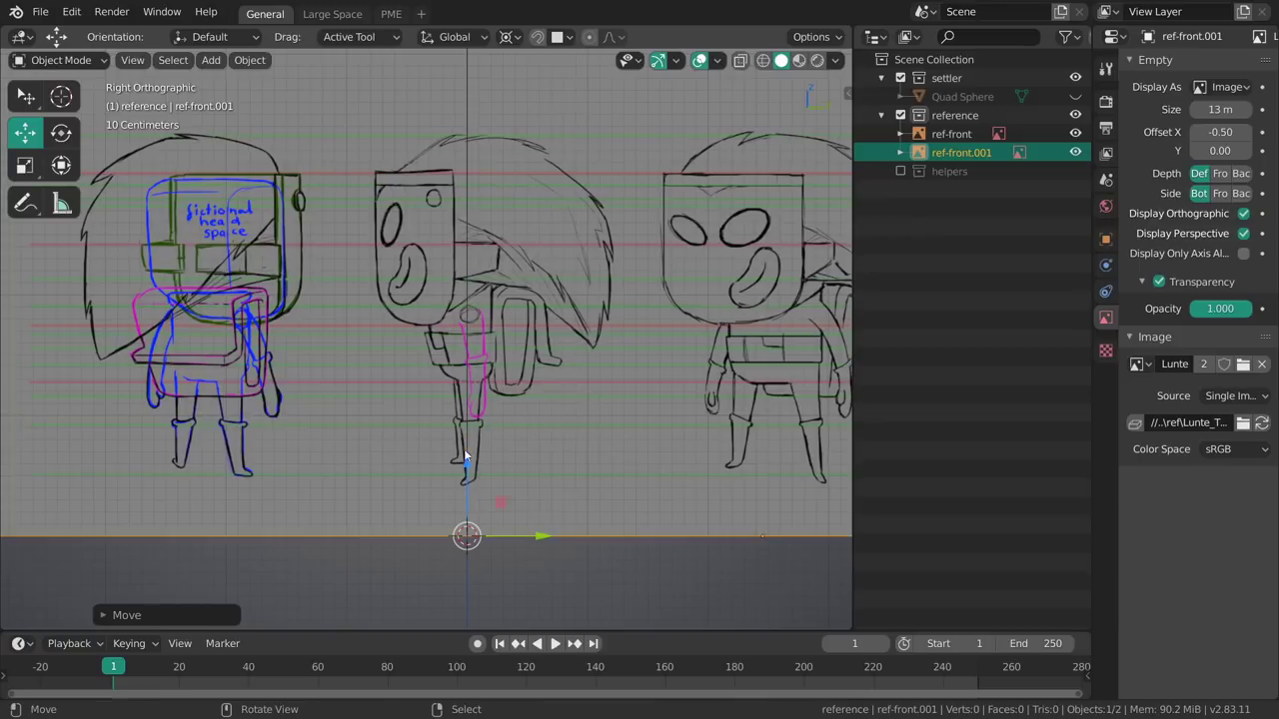
{"action": "left_click_drag", "start_coordinate": [537, 533], "coordinate": [539, 538]}
{"action": "mouse_move", "coordinate": [487, 336]}
{"action": "middle_mouse_down", "text": "shift"}
{"action": "mouse_move", "coordinate": [497, 396]}
{"action": "mouse_move", "coordinate": [484, 351]}
{"action": "middle_mouse_up", "text": "shift"}
{"action": "left_click_drag", "start_coordinate": [536, 547], "coordinate": [557, 549]}
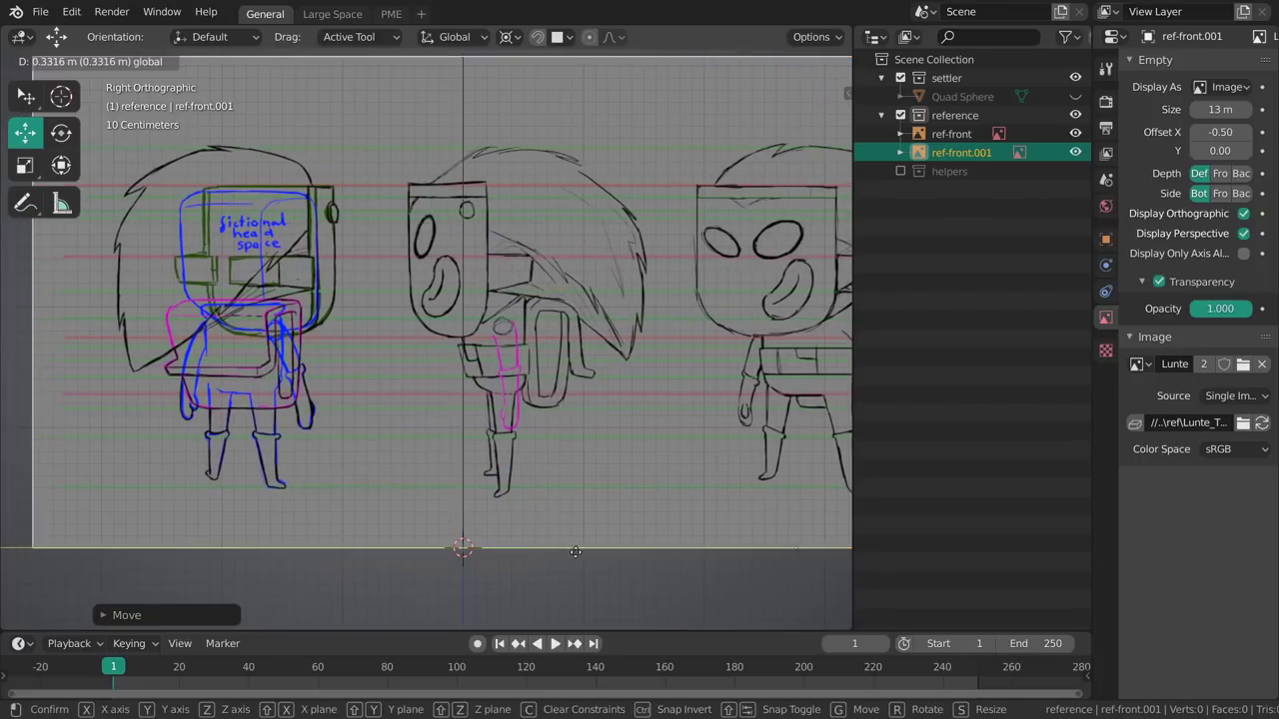
{"action": "left_click", "coordinate": [569, 559]}
{"action": "key", "text": "g"}
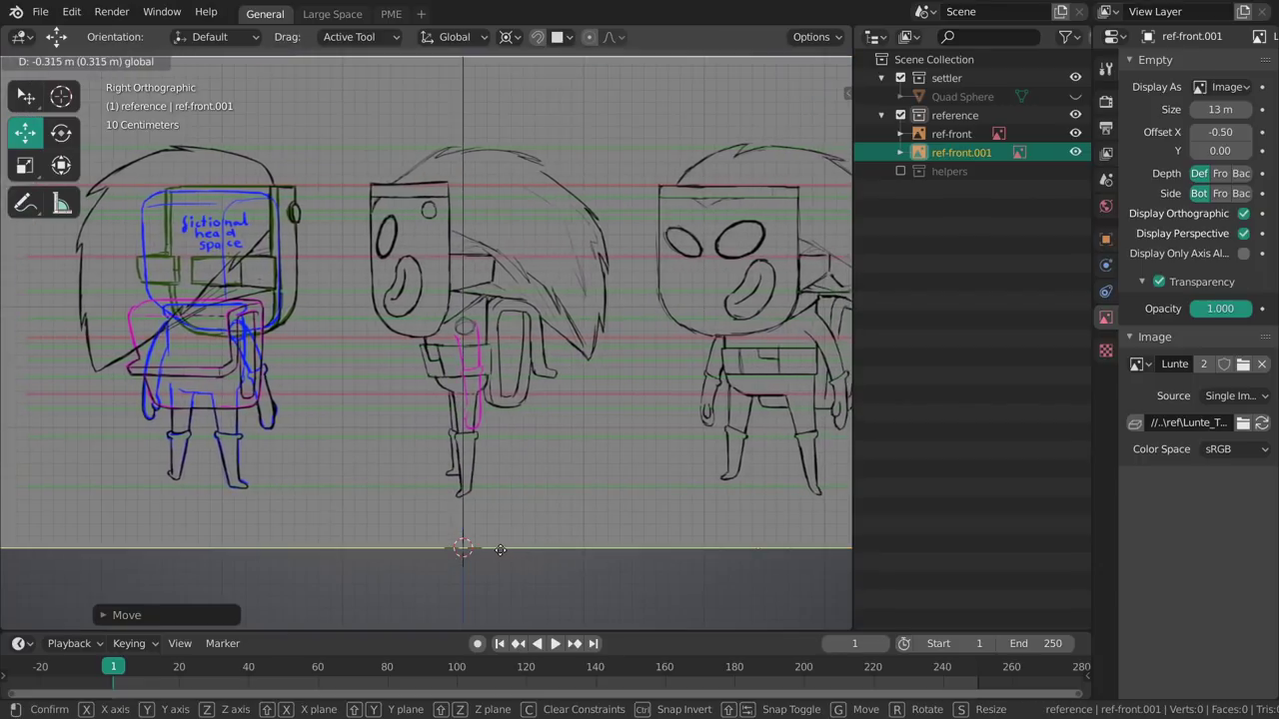
{"action": "left_click", "coordinate": [509, 560]}
{"action": "key", "text": "g"}
{"action": "left_click", "coordinate": [534, 552]}
Select the front reference image in the front view and duplicate it in place
{"action": "key", "text": "KP_1"}
{"action": "middle_click_drag", "start_coordinate": [500, 422], "coordinate": [491, 429], "text": "shift"}
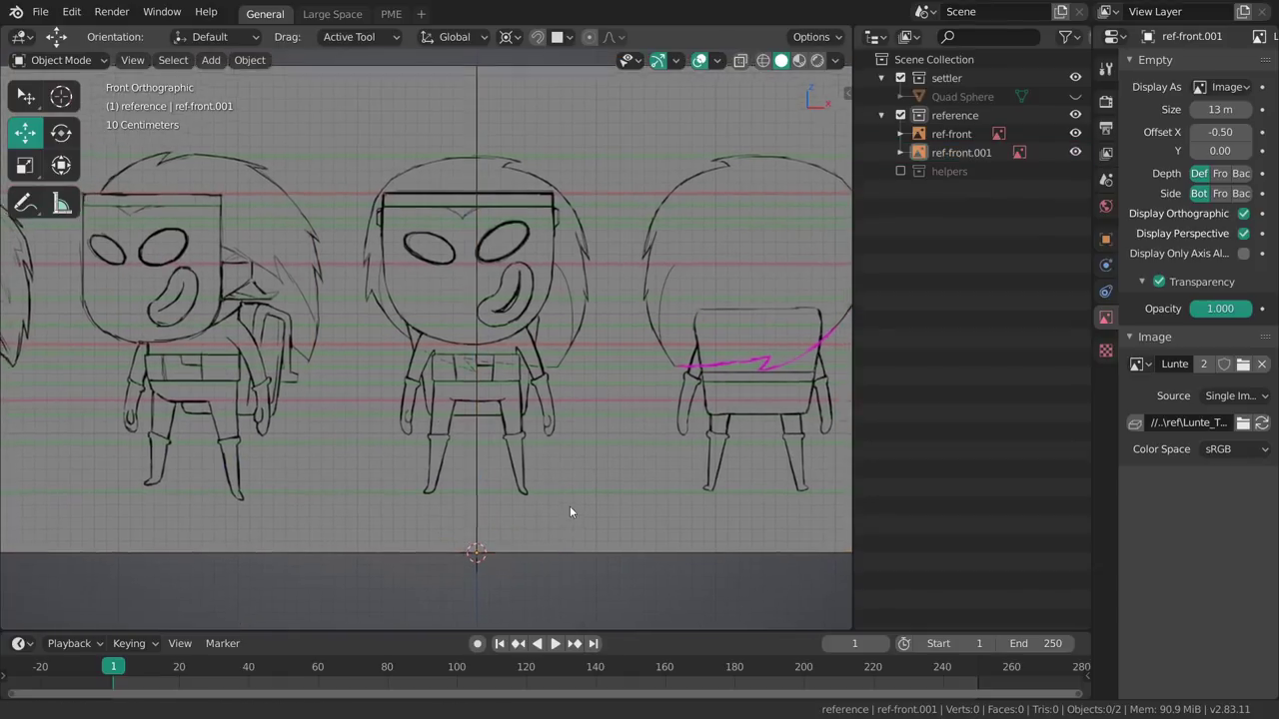
{"action": "key", "text": "alt+a"}
{"action": "scroll", "coordinate": [549, 458], "scroll_direction": "down", "scroll_amount": 3}
{"action": "scroll", "coordinate": [577, 435], "scroll_direction": "down", "scroll_amount": 2}
{"action": "left_click", "coordinate": [573, 342]}
{"action": "scroll", "coordinate": [565, 375], "scroll_direction": "up", "scroll_amount": 3}
{"action": "key", "text": "shift+d"}
{"action": "right_click", "coordinate": [534, 370]}
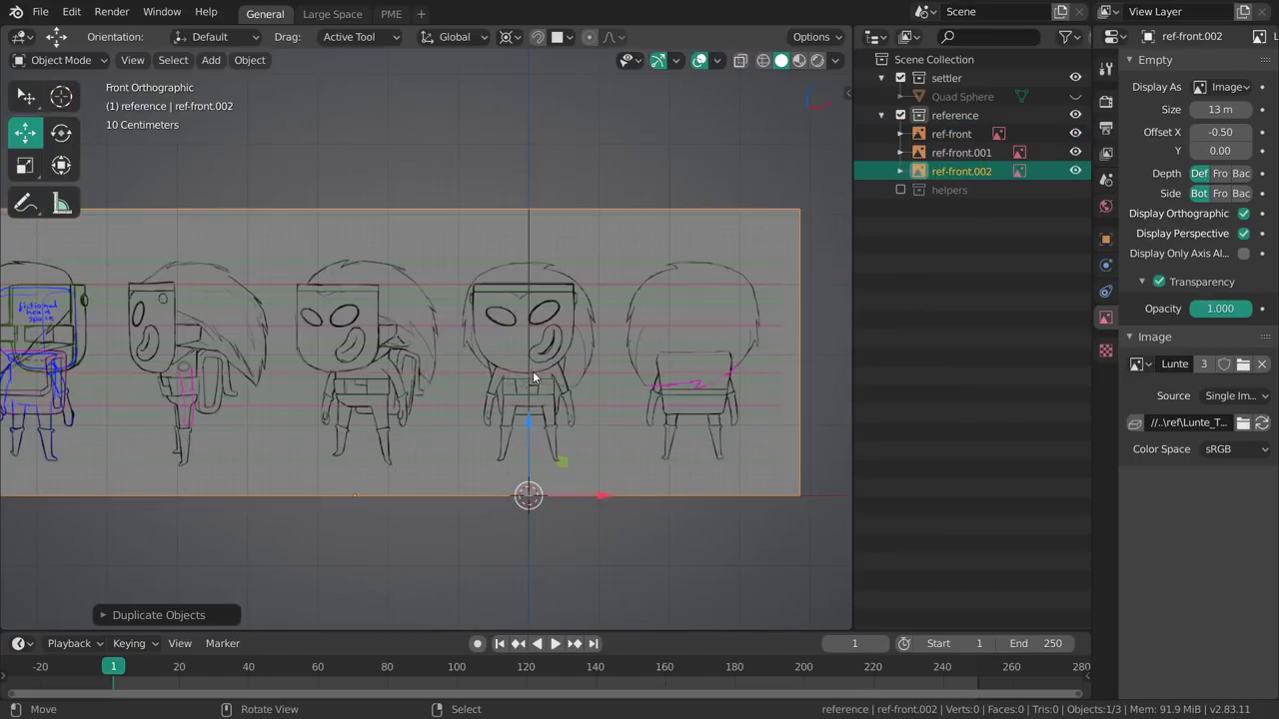
Rotate the new front reference duplicate 180° in the top view around the 3D cursor
{"action": "key", "text": "KP_7"}
{"action": "key", "text": "shift+space"}
{"action": "key", "text": "r"}
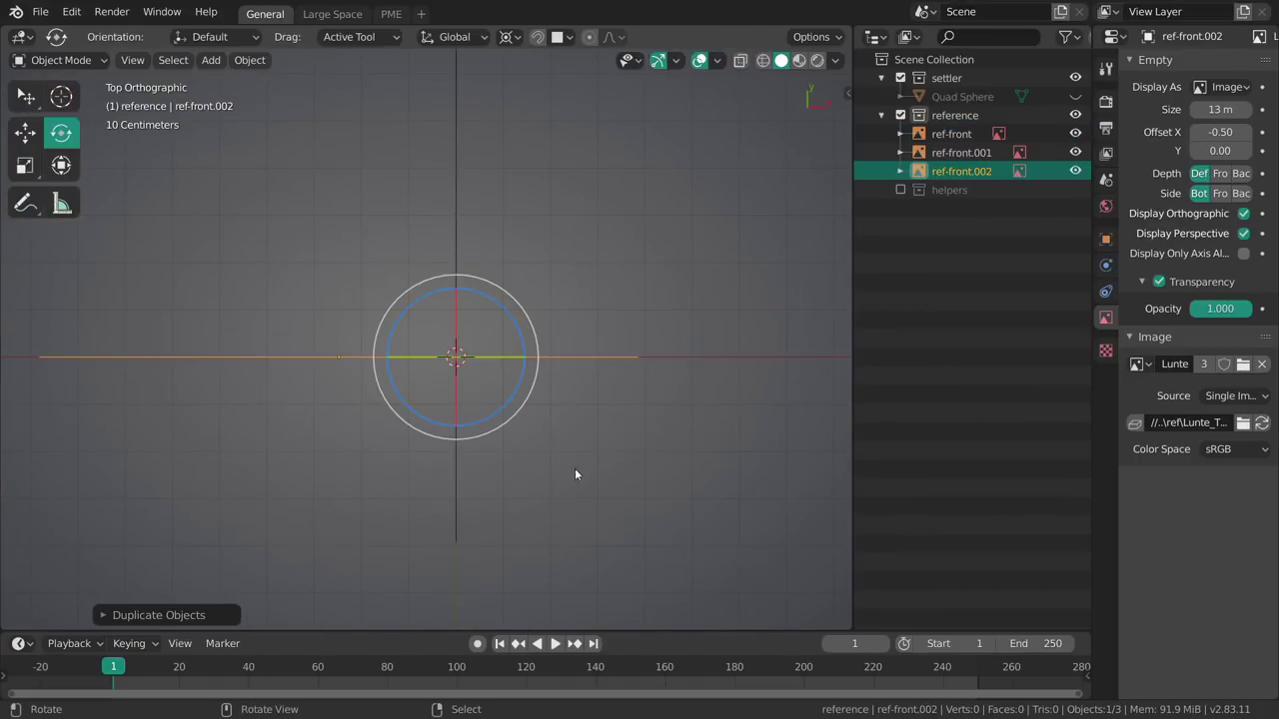
{"action": "type", "text": "r180"}
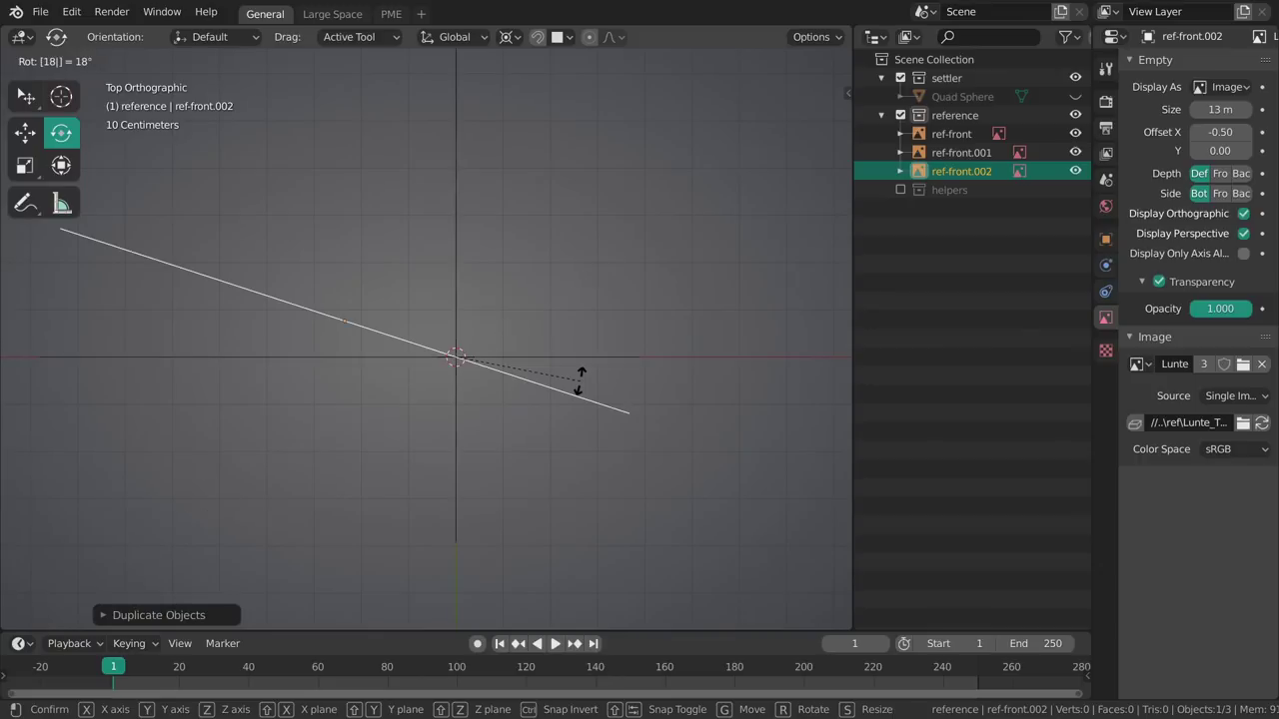
{"action": "key", "text": "Return"}
{"action": "key", "text": "grave"}
{"action": "key", "text": "6"}
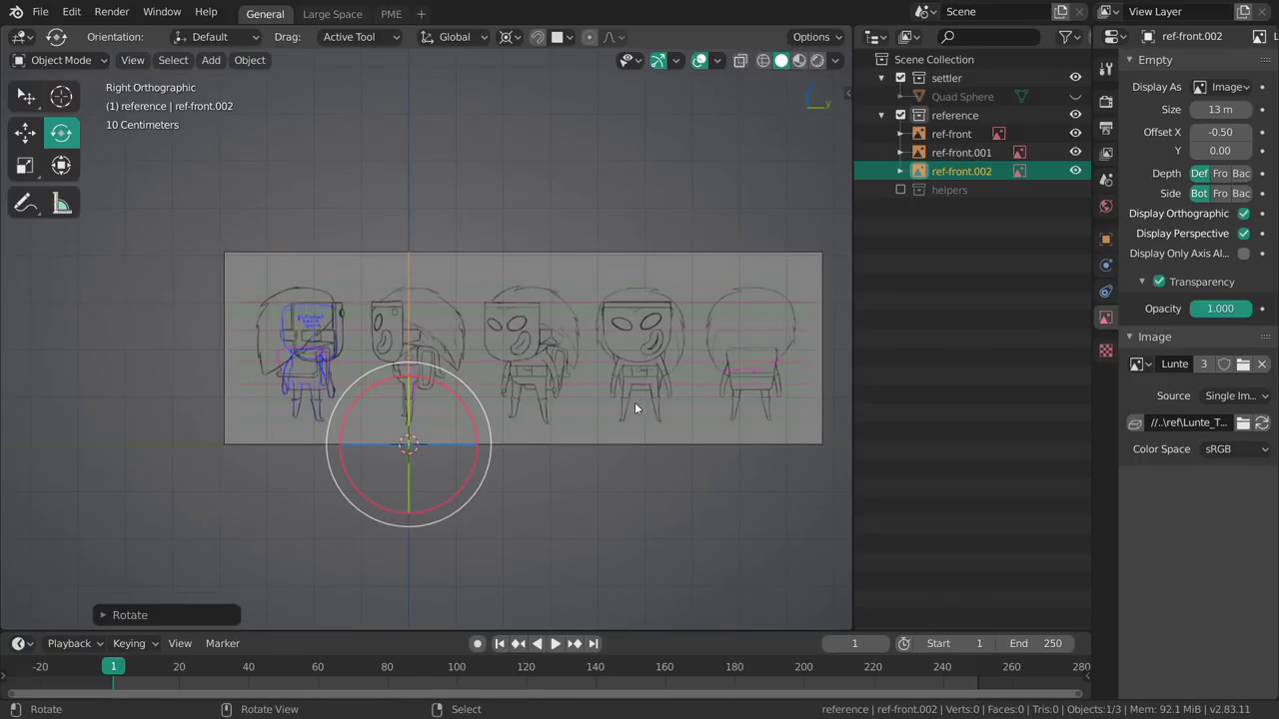
Switch to the back view and widen the properties area beside the outliner
{"action": "key", "text": "grave"}
{"action": "left_click", "coordinate": [615, 340]}
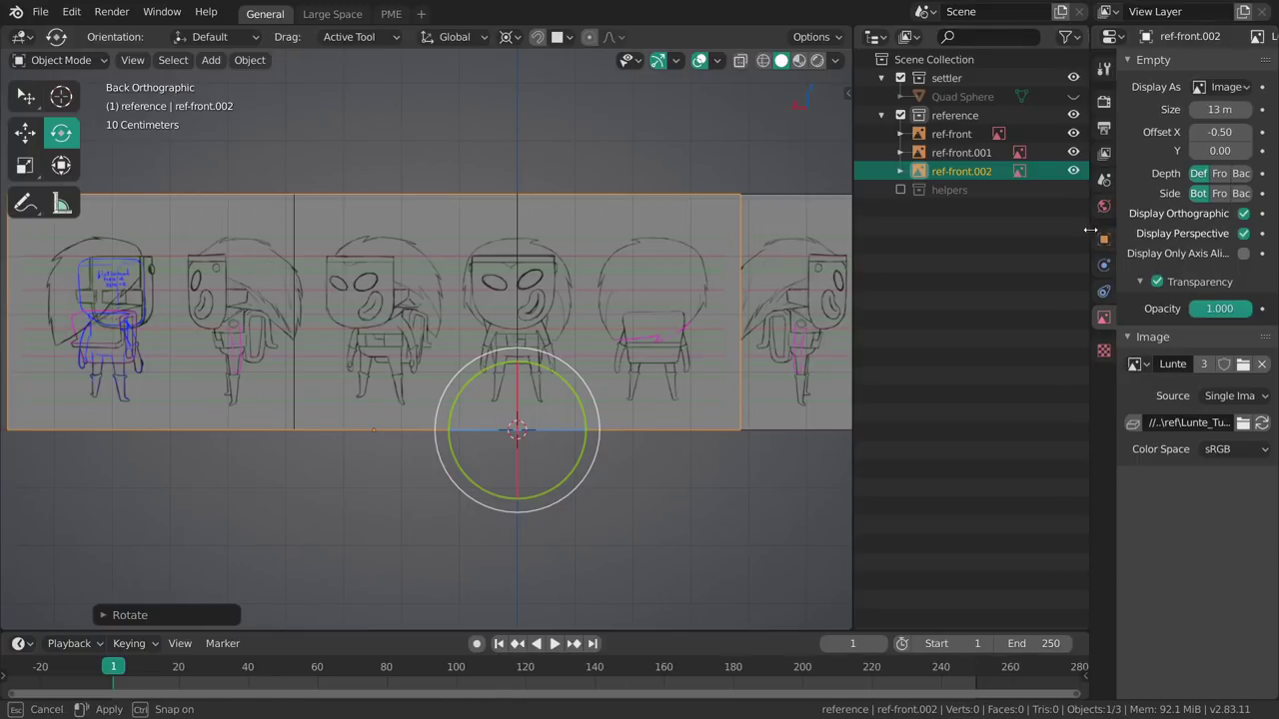
{"action": "left_click_drag", "start_coordinate": [1091, 236], "coordinate": [1049, 235]}
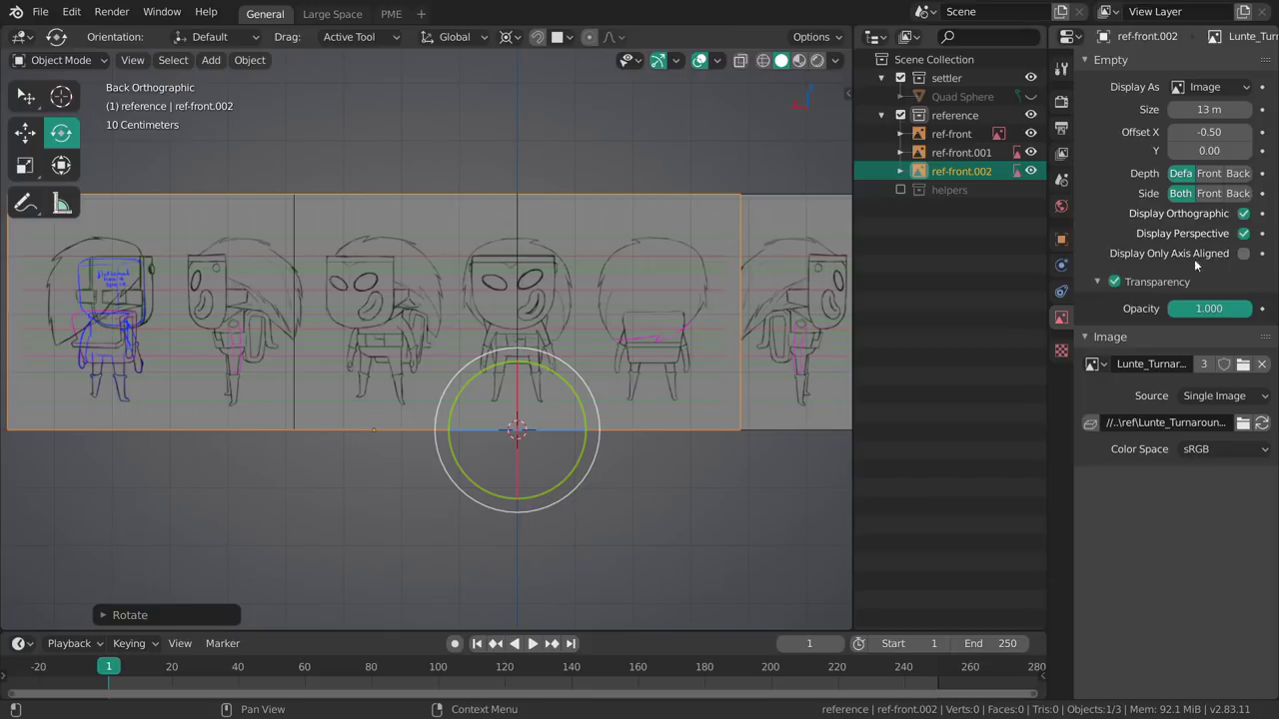
Try the Back option for Side and for Depth on the rotated reference duplicate
{"action": "left_click", "coordinate": [1236, 192]}
{"action": "left_click", "coordinate": [1180, 192]}
{"action": "left_click", "coordinate": [1238, 175]}
{"action": "left_click", "coordinate": [1177, 176]}
Isolate the rotated reference duplicate in local view and look at it from the front
{"action": "middle_click_drag", "start_coordinate": [559, 407], "coordinate": [609, 438]}
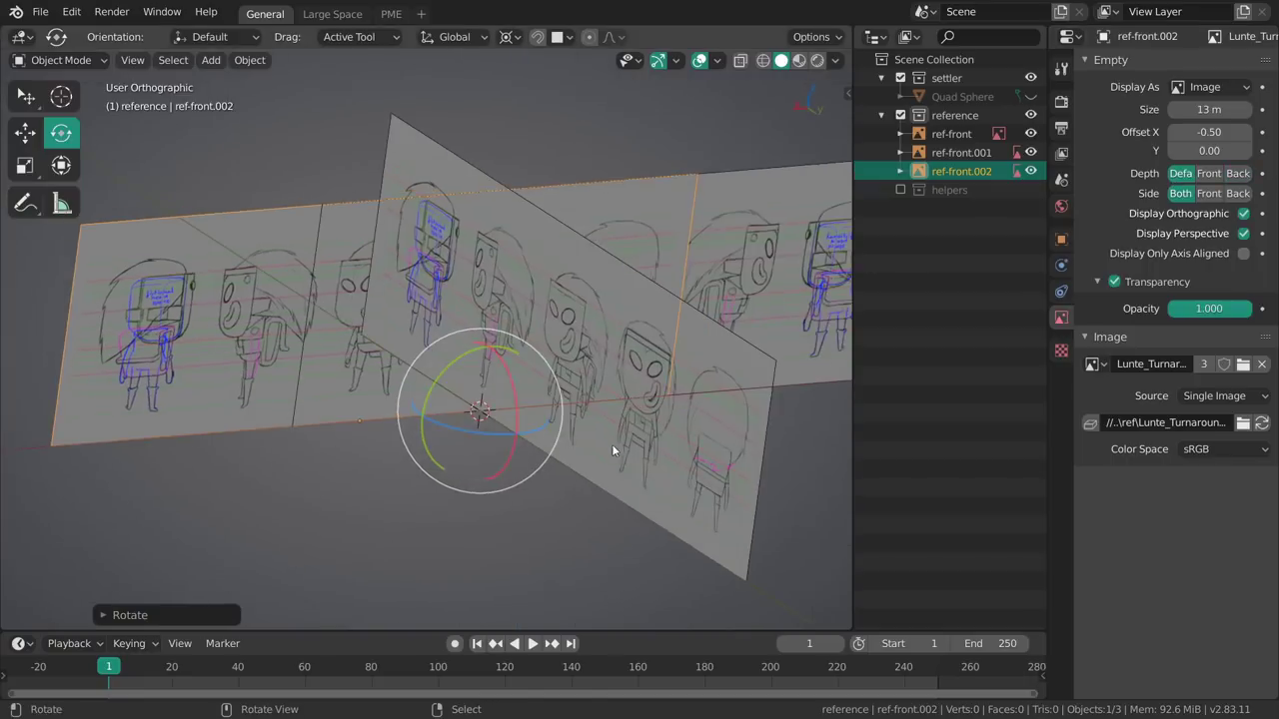
{"action": "key", "text": "slash"}
{"action": "key", "text": "grave"}
{"action": "left_click", "coordinate": [496, 376]}
{"action": "scroll", "coordinate": [580, 409], "scroll_direction": "up", "scroll_amount": 4}
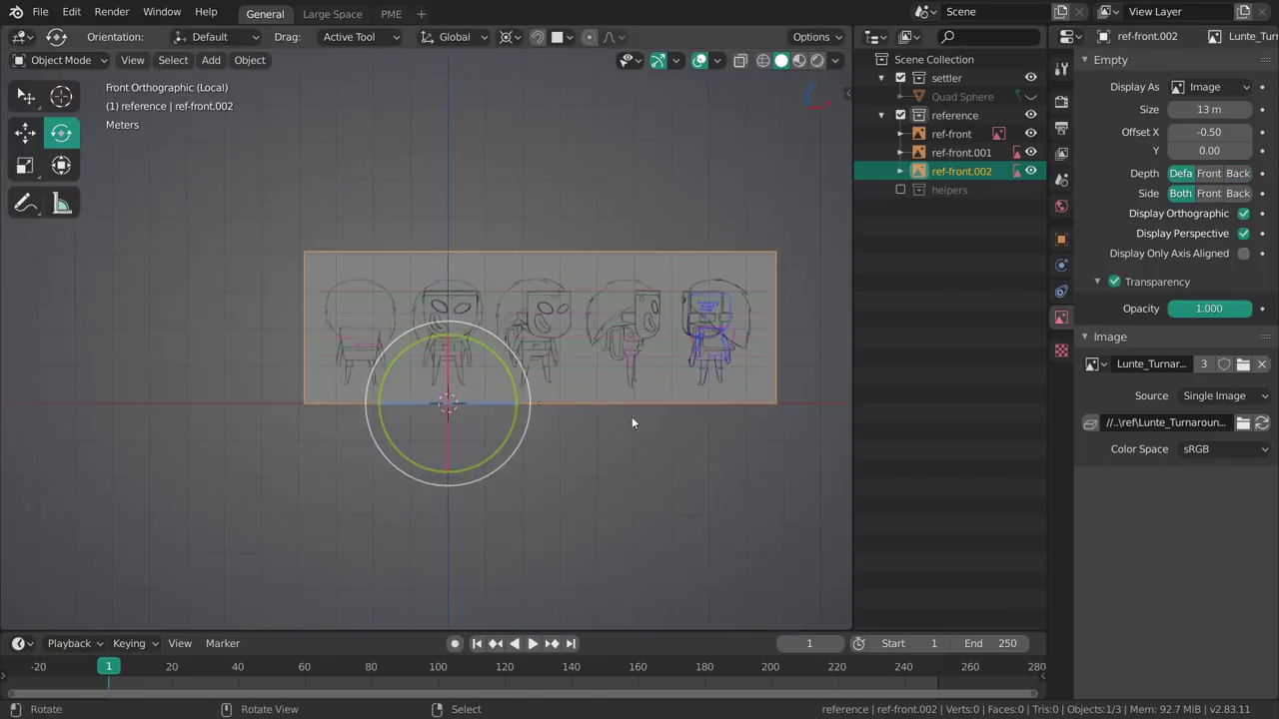
Cycle the isolated reference image through the Default, Front and Back depth options and the Both, Front and Back side options
{"action": "left_click", "coordinate": [1210, 174]}
{"action": "left_click", "coordinate": [1229, 177]}
{"action": "left_click", "coordinate": [1184, 180]}
{"action": "left_click", "coordinate": [1210, 195]}
{"action": "left_click", "coordinate": [1231, 195]}
{"action": "left_click", "coordinate": [1218, 196]}
{"action": "left_click", "coordinate": [1180, 193]}
{"action": "left_click", "coordinate": [1209, 192]}
{"action": "left_click", "coordinate": [1235, 194]}
{"action": "left_click", "coordinate": [1209, 194]}
{"action": "left_click", "coordinate": [1181, 194]}
{"action": "left_click", "coordinate": [1214, 196]}
{"action": "left_click", "coordinate": [1237, 194]}
{"action": "left_click", "coordinate": [1209, 194]}
{"action": "left_click", "coordinate": [1182, 195]}
Compare the Default, Front and Back depth options on the isolated reference image from an angled perspective
{"action": "mouse_move", "coordinate": [719, 329]}
{"action": "middle_mouse_down"}
{"action": "mouse_move", "coordinate": [637, 337]}
{"action": "mouse_move", "coordinate": [687, 316]}
{"action": "mouse_move", "coordinate": [691, 298]}
{"action": "mouse_move", "coordinate": [740, 350]}
{"action": "mouse_move", "coordinate": [763, 292]}
{"action": "mouse_move", "coordinate": [437, 368]}
{"action": "mouse_move", "coordinate": [336, 366]}
{"action": "mouse_move", "coordinate": [492, 370]}
{"action": "mouse_move", "coordinate": [479, 272]}
{"action": "mouse_move", "coordinate": [480, 320]}
{"action": "mouse_move", "coordinate": [510, 380]}
{"action": "mouse_move", "coordinate": [726, 342]}
{"action": "mouse_move", "coordinate": [678, 361]}
{"action": "mouse_move", "coordinate": [707, 346]}
{"action": "middle_mouse_up"}
{"action": "left_click", "coordinate": [1233, 180]}
{"action": "left_click", "coordinate": [1213, 180]}
{"action": "left_click", "coordinate": [1233, 180]}
{"action": "left_click", "coordinate": [1213, 179]}
{"action": "left_click", "coordinate": [1183, 180]}
{"action": "left_click", "coordinate": [1208, 178]}
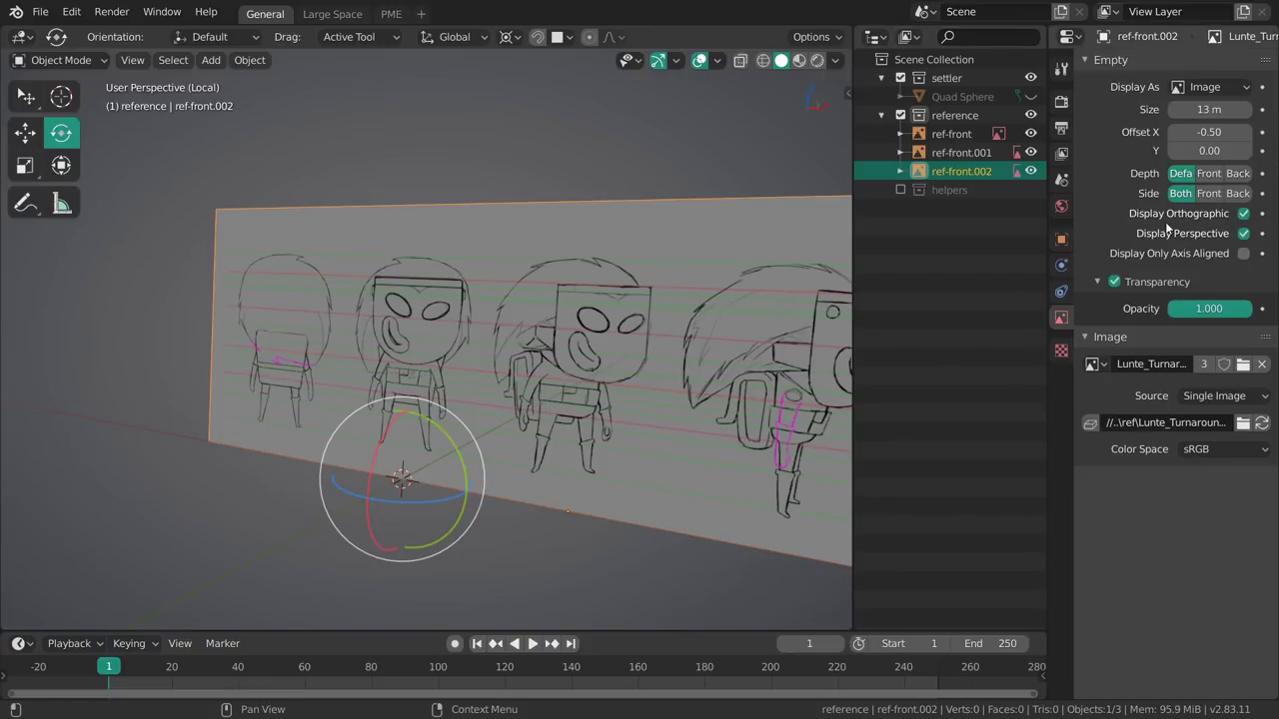
Set the isolated reference image's Side to Front and check it from opposite views
{"action": "left_click", "coordinate": [1210, 193]}
{"action": "middle_click_drag", "start_coordinate": [659, 390], "coordinate": [539, 371], "text": "alt"}
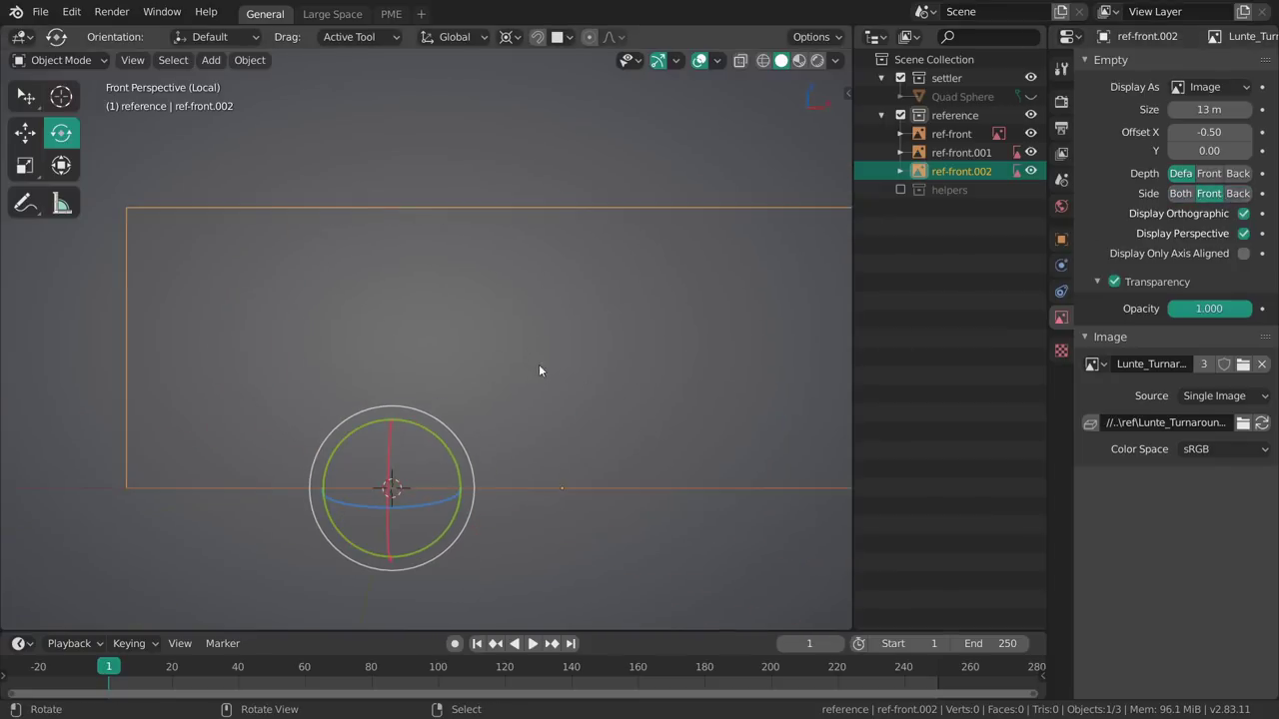
{"action": "key", "text": "grave"}
{"action": "middle_click_drag", "start_coordinate": [601, 431], "coordinate": [655, 398], "text": "shift"}
{"action": "key", "text": "grave"}
{"action": "left_click", "coordinate": [720, 299]}
{"action": "middle_click_drag", "start_coordinate": [627, 339], "coordinate": [521, 400], "text": "shift"}
{"action": "key", "text": "grave"}
{"action": "left_click", "coordinate": [567, 426]}
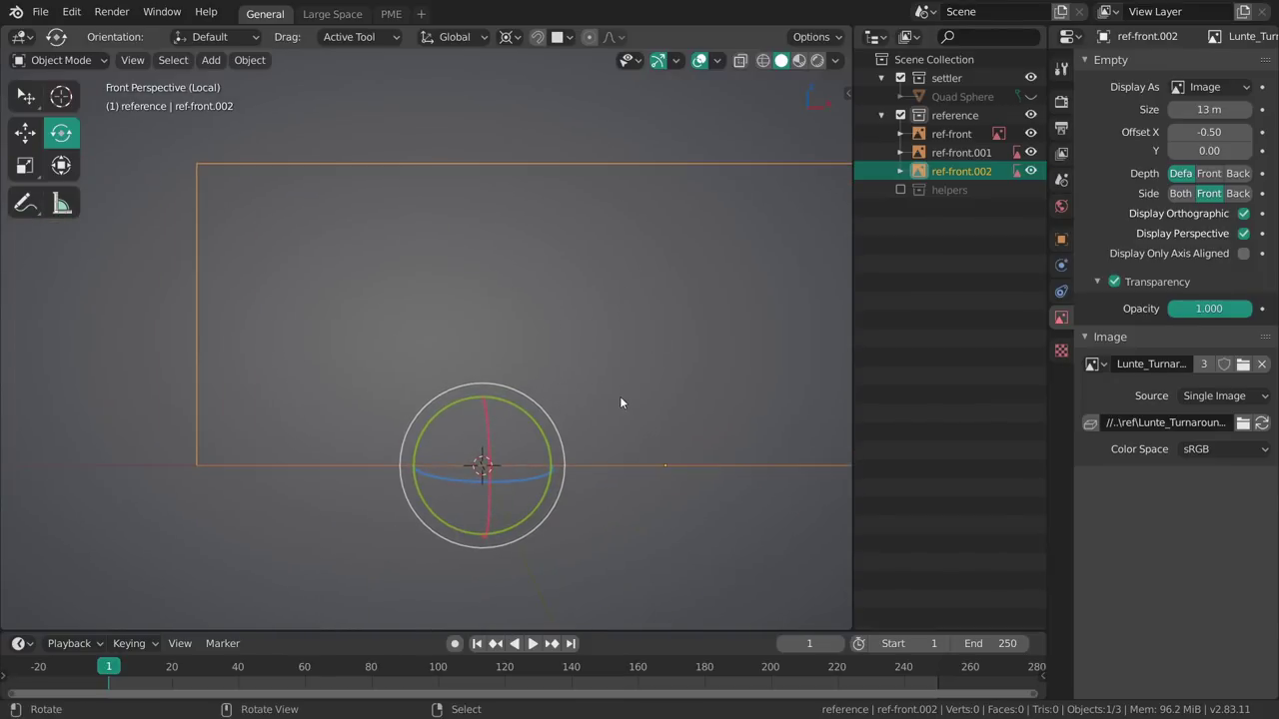
Leave local view and set Side to Front for the original front reference and the side reference
{"action": "key", "text": "slash"}
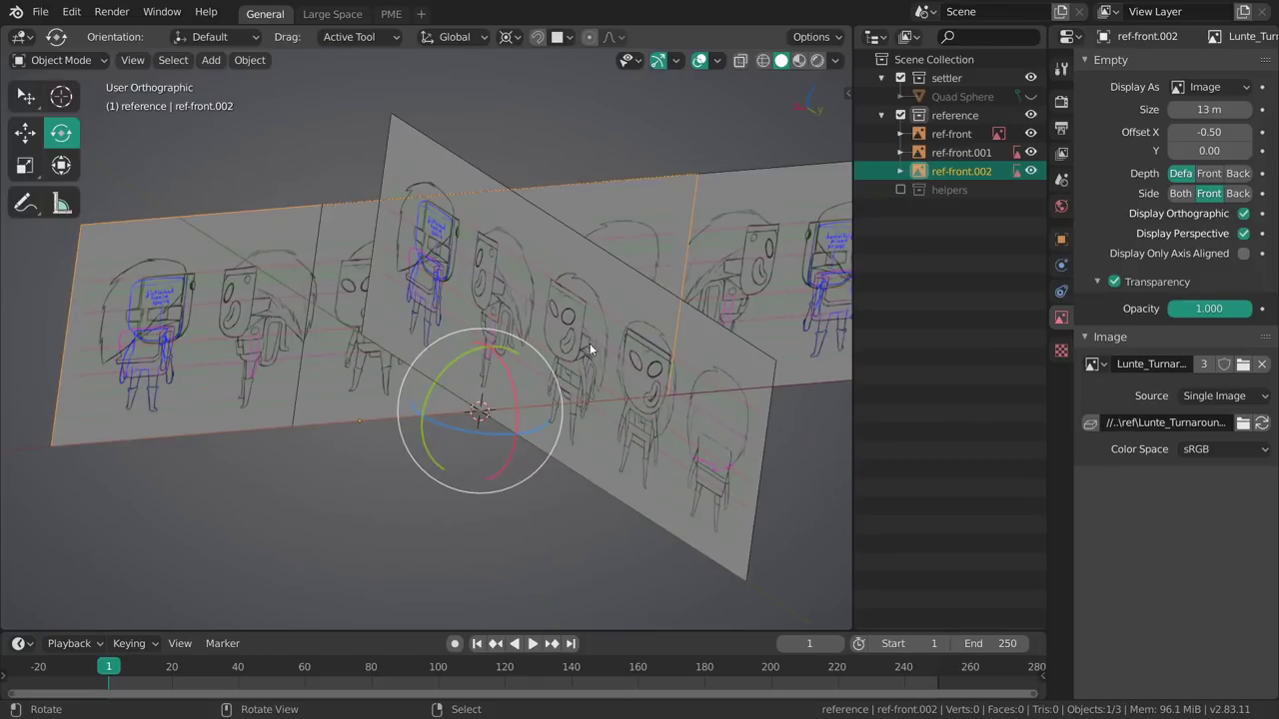
{"action": "middle_click_drag", "start_coordinate": [624, 470], "coordinate": [661, 392]}
{"action": "key", "text": "grave"}
{"action": "left_click", "coordinate": [584, 367]}
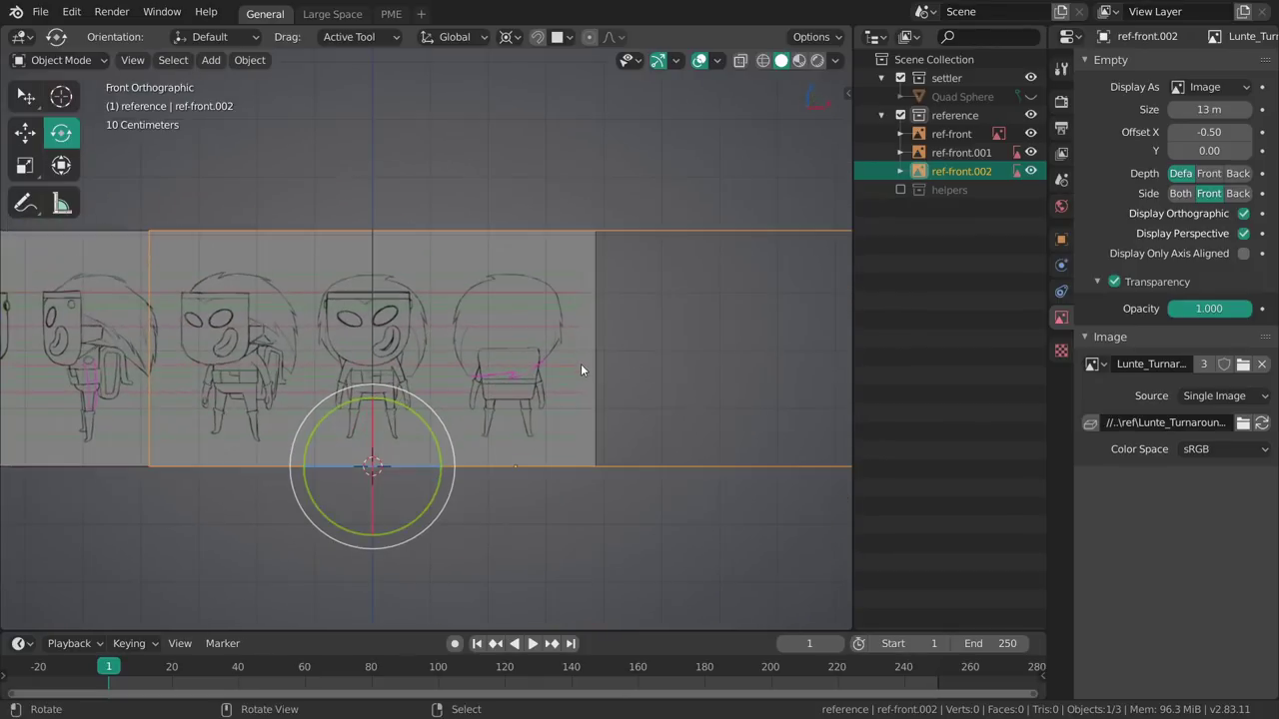
{"action": "middle_click_drag", "start_coordinate": [604, 362], "coordinate": [629, 358], "text": "shift"}
{"action": "right_click", "coordinate": [606, 359]}
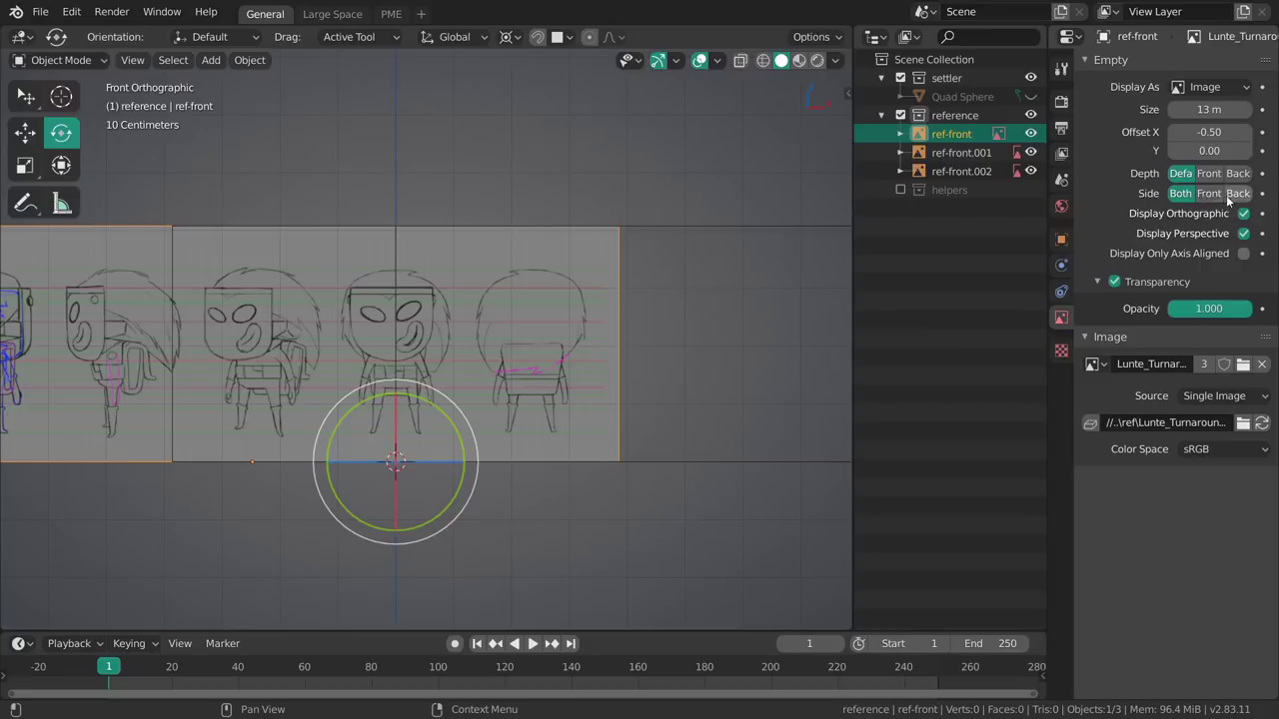
{"action": "middle_click_drag", "start_coordinate": [699, 380], "coordinate": [660, 321]}
{"action": "left_click", "coordinate": [659, 320]}
{"action": "left_click", "coordinate": [1208, 195]}
Examine which reference images show from the different orthographic and angled views
{"action": "middle_click_drag", "start_coordinate": [804, 367], "coordinate": [700, 360]}
{"action": "key", "text": "grave"}
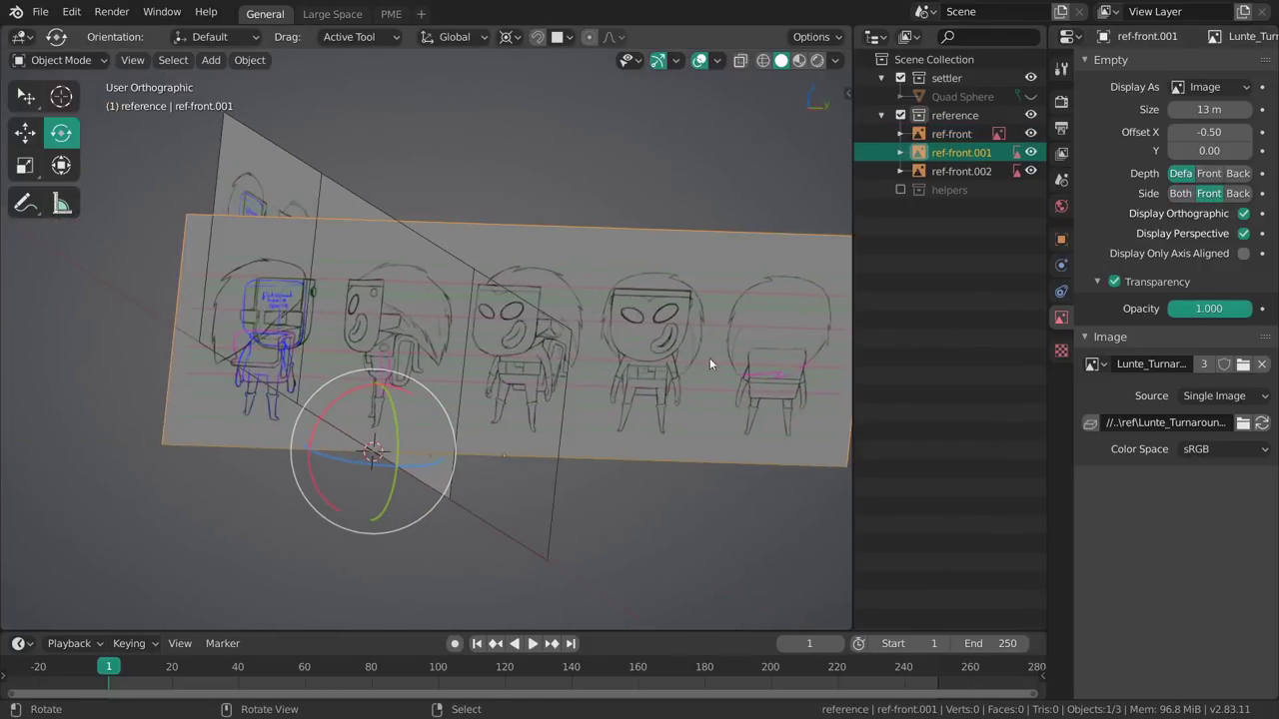
{"action": "left_click", "coordinate": [743, 361]}
{"action": "key", "text": "grave"}
{"action": "left_click", "coordinate": [609, 314]}
{"action": "middle_click_drag", "start_coordinate": [618, 370], "coordinate": [725, 362], "text": "shift"}
{"action": "key", "text": "alt+a"}
{"action": "right_click", "coordinate": [212, 356]}
{"action": "right_click", "coordinate": [599, 364]}
{"action": "middle_click_drag", "start_coordinate": [599, 364], "coordinate": [943, 283]}
Try the Front depth option on the side reference image and compare it with Default
{"action": "key", "text": "alt+a"}
{"action": "right_click", "coordinate": [361, 380]}
{"action": "left_click", "coordinate": [1206, 174]}
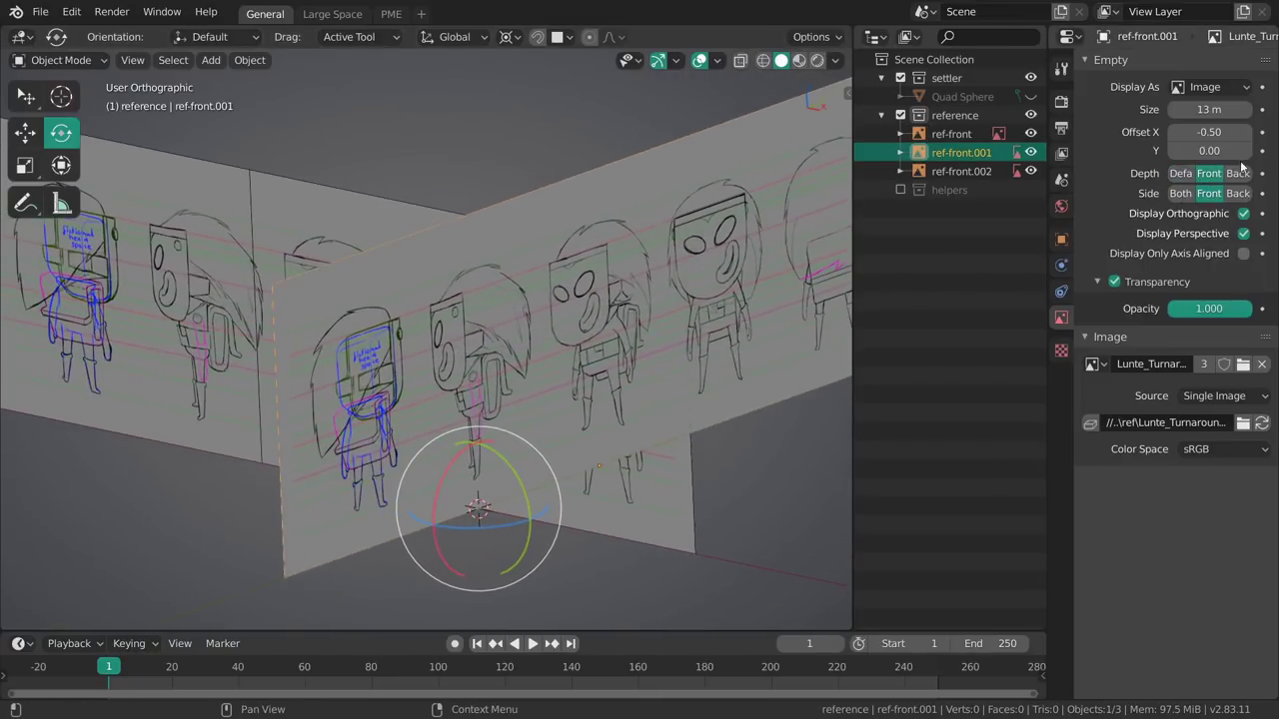
{"action": "left_click", "coordinate": [1180, 173]}
{"action": "mouse_move", "coordinate": [839, 329]}
{"action": "middle_mouse_down"}
{"action": "mouse_move", "coordinate": [628, 400]}
{"action": "mouse_move", "coordinate": [732, 383]}
{"action": "mouse_move", "coordinate": [705, 398]}
{"action": "mouse_move", "coordinate": [683, 299]}
{"action": "mouse_move", "coordinate": [711, 362]}
{"action": "mouse_move", "coordinate": [690, 432]}
{"action": "mouse_move", "coordinate": [679, 375]}
{"action": "mouse_move", "coordinate": [715, 372]}
{"action": "mouse_move", "coordinate": [694, 376]}
{"action": "mouse_move", "coordinate": [838, 421]}
{"action": "mouse_move", "coordinate": [817, 362]}
{"action": "mouse_move", "coordinate": [624, 403]}
{"action": "mouse_move", "coordinate": [789, 340]}
{"action": "middle_mouse_up"}
{"action": "left_click", "coordinate": [1208, 173]}
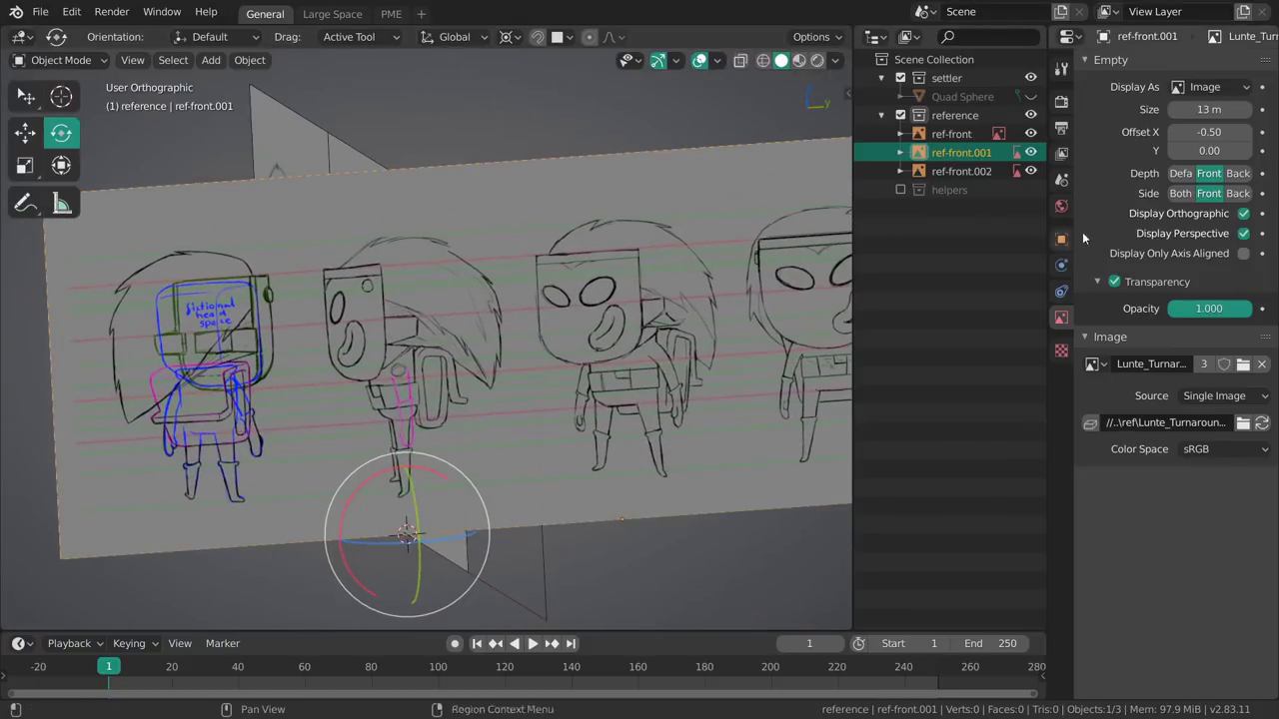
{"action": "left_click", "coordinate": [1187, 175]}
{"action": "middle_click_drag", "start_coordinate": [599, 405], "coordinate": [724, 410]}
{"action": "key", "text": "alt+a"}
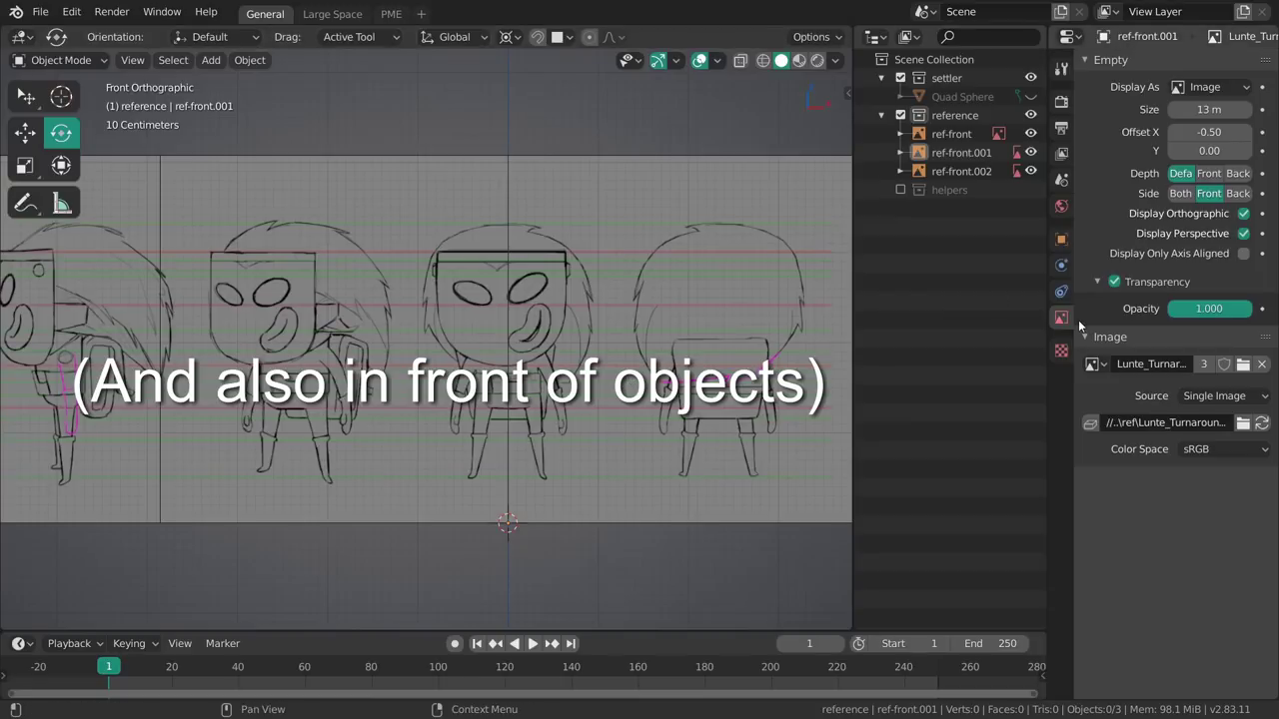
Select the rear reference image in the back view and move it sideways to bring the back-view character to the vertical axis
{"action": "middle_click_drag", "start_coordinate": [740, 314], "coordinate": [668, 296]}
{"action": "right_click", "coordinate": [586, 360]}
{"action": "middle_click_drag", "start_coordinate": [534, 363], "coordinate": [608, 352], "text": "shift"}
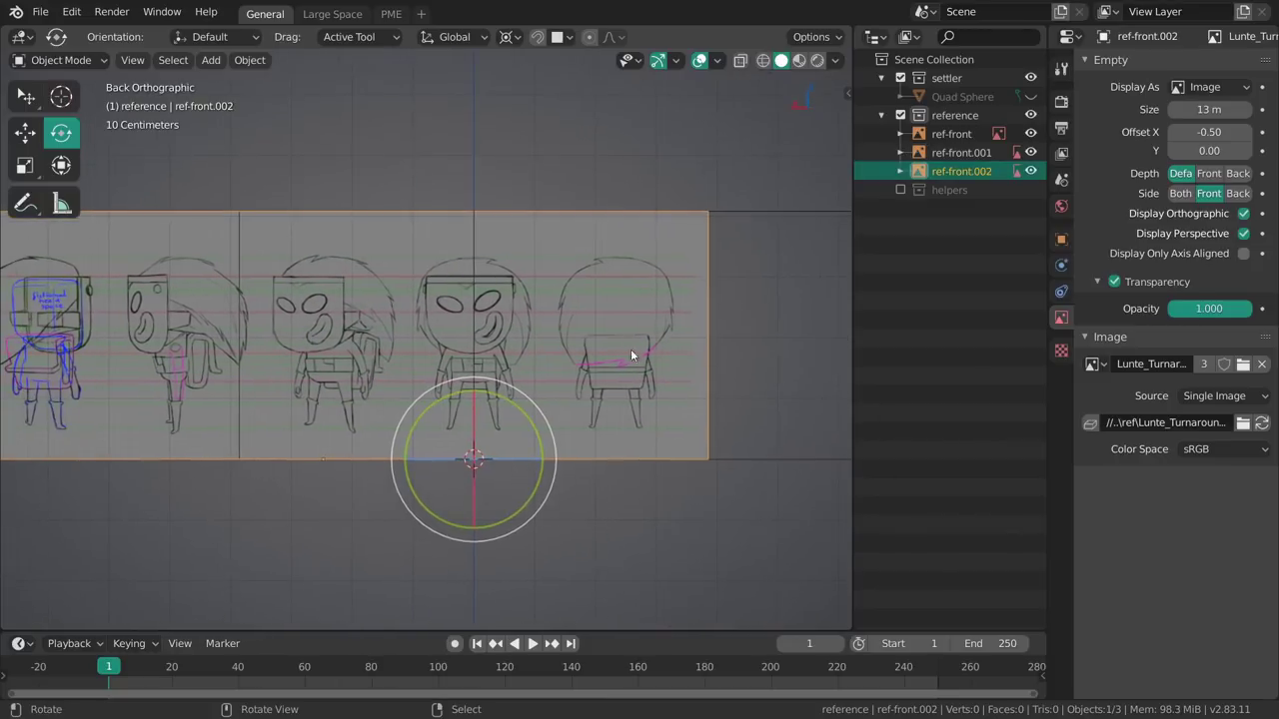
{"action": "key", "text": "g"}
{"action": "middle_click_drag", "start_coordinate": [465, 461], "coordinate": [494, 450], "text": "shift"}
{"action": "left_click_drag", "start_coordinate": [423, 453], "coordinate": [284, 423]}
Fine-tune the rear reference image sideways until the back-view character is centred on the vertical axis, and deselect everything
{"action": "middle_click_drag", "start_coordinate": [459, 473], "coordinate": [463, 528], "text": "shift"}
{"action": "middle_click_drag", "start_coordinate": [453, 523], "coordinate": [433, 496], "text": "shift"}
{"action": "left_click_drag", "start_coordinate": [421, 482], "coordinate": [428, 480]}
{"action": "middle_click_drag", "start_coordinate": [437, 481], "coordinate": [440, 505], "text": "shift"}
{"action": "left_click_drag", "start_coordinate": [434, 505], "coordinate": [436, 504]}
{"action": "middle_click_drag", "start_coordinate": [475, 481], "coordinate": [536, 358], "text": "ctrl"}
{"action": "key", "text": "alt+a"}
{"action": "mouse_move", "coordinate": [536, 358]}
{"action": "middle_mouse_down", "text": "shift"}
{"action": "mouse_move", "coordinate": [545, 428]}
{"action": "mouse_move", "coordinate": [514, 342]}
{"action": "mouse_move", "coordinate": [579, 330]}
{"action": "middle_mouse_up", "text": "shift"}
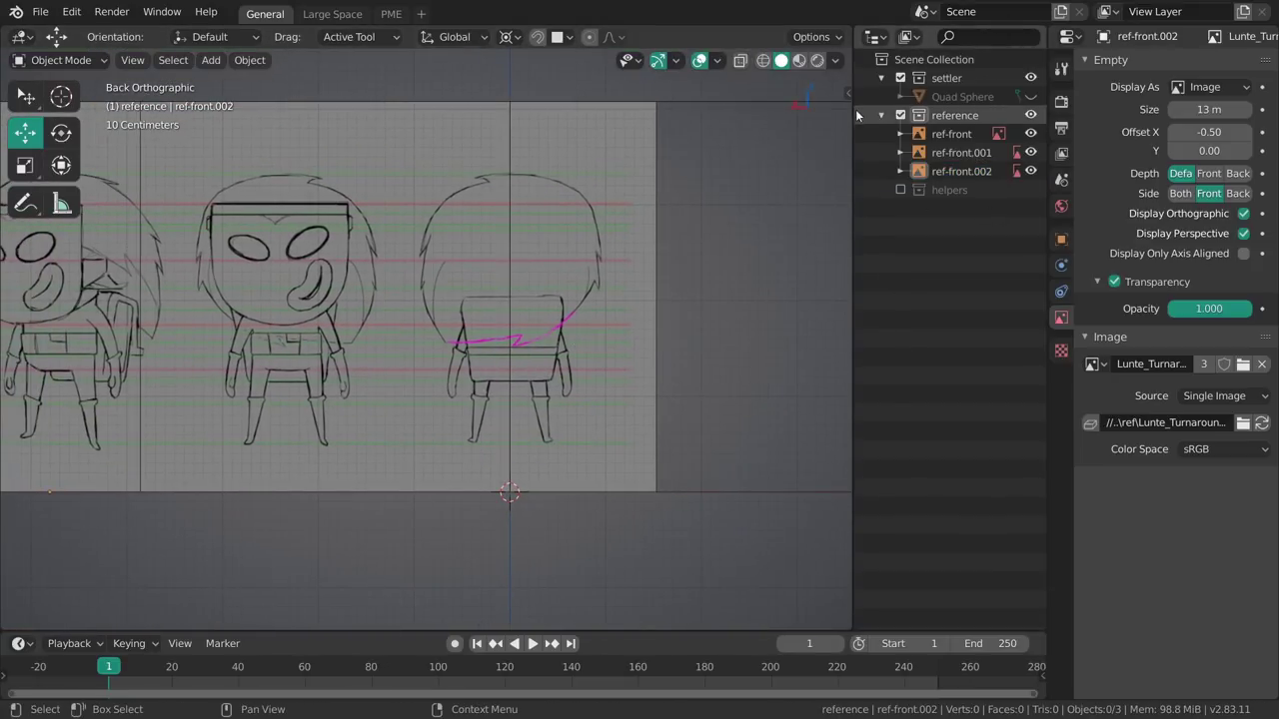
Widen the outliner and look over its filter options
{"action": "left_click_drag", "start_coordinate": [853, 108], "coordinate": [737, 113]}
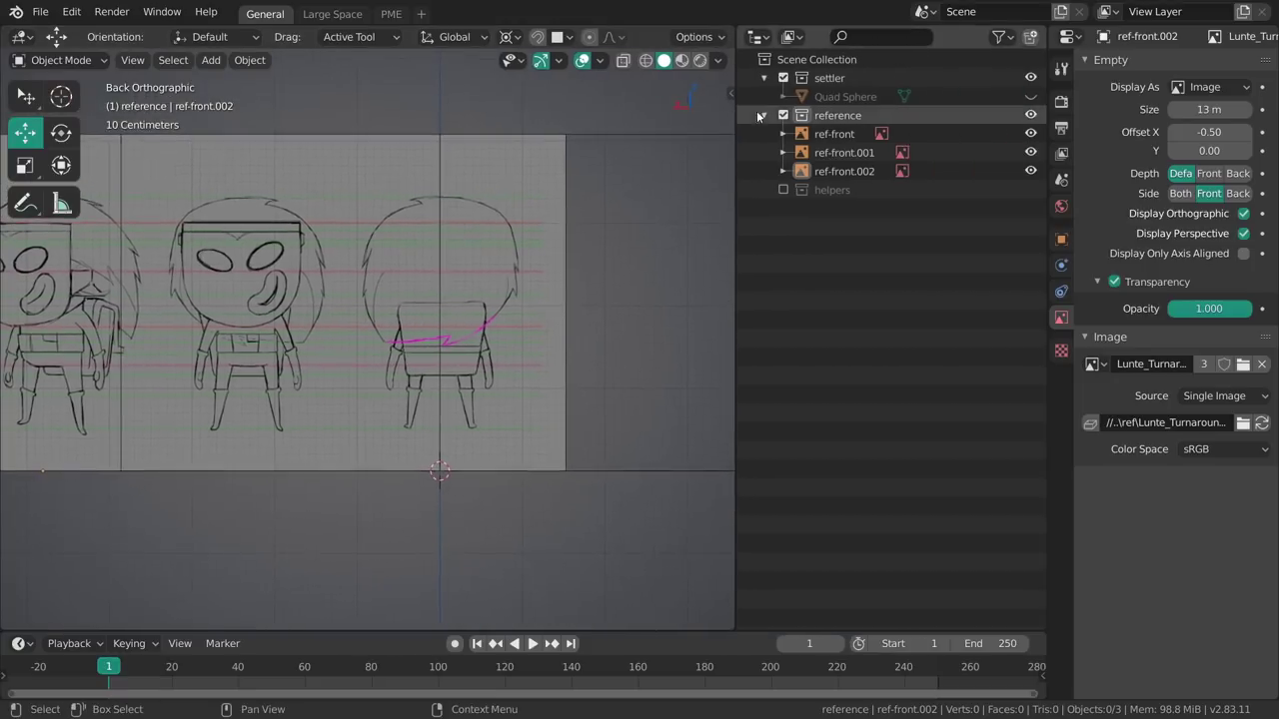
{"action": "left_click", "coordinate": [1000, 40]}
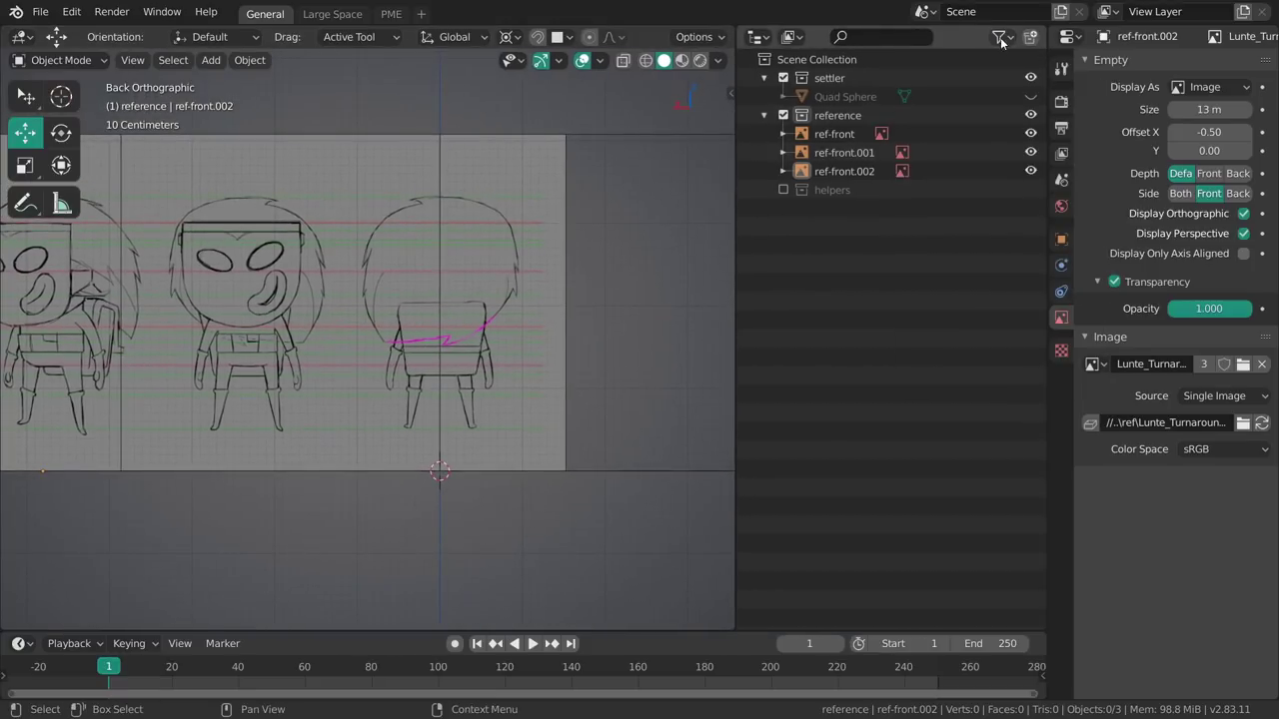
{"action": "left_click", "coordinate": [1001, 39]}
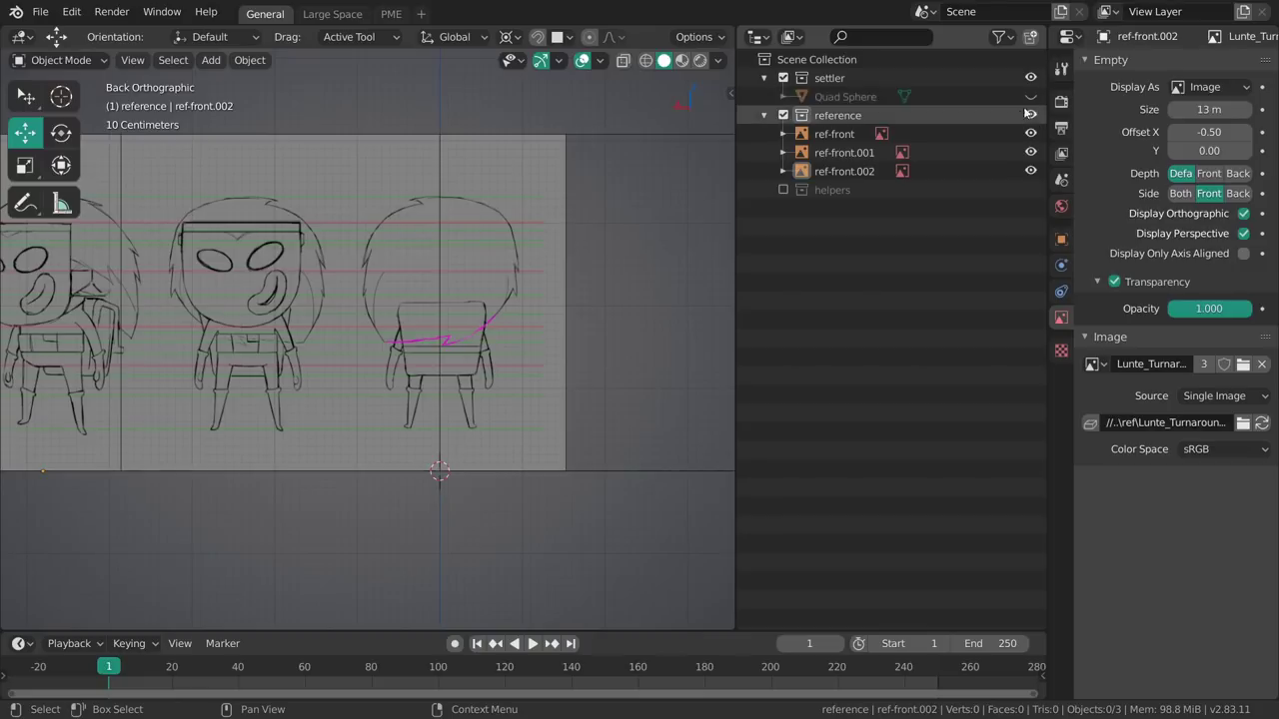
Toggle the reference collection's visibility, hide the side and rear reference images, and unhide all objects including the Quad Sphere
{"action": "left_click", "coordinate": [1031, 116]}
{"action": "left_click", "coordinate": [1031, 116]}
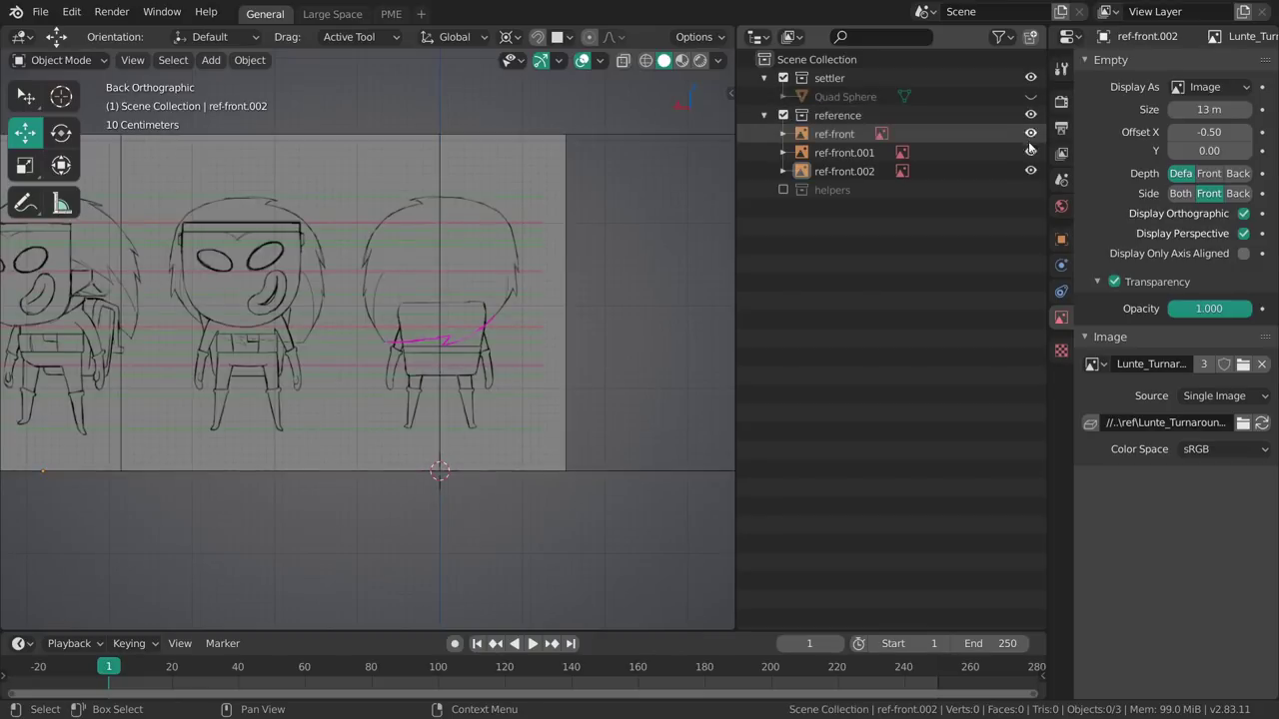
{"action": "left_click", "coordinate": [1031, 153]}
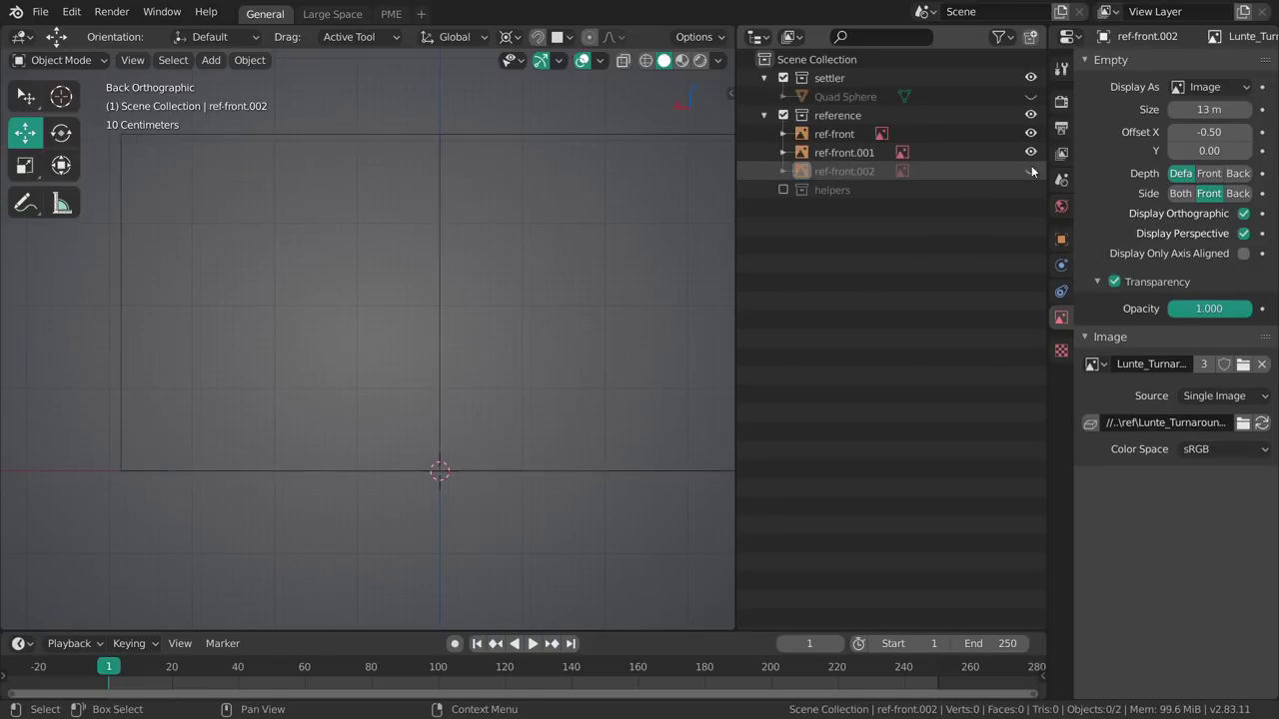
{"action": "left_click_drag", "start_coordinate": [1030, 153], "coordinate": [1030, 171]}
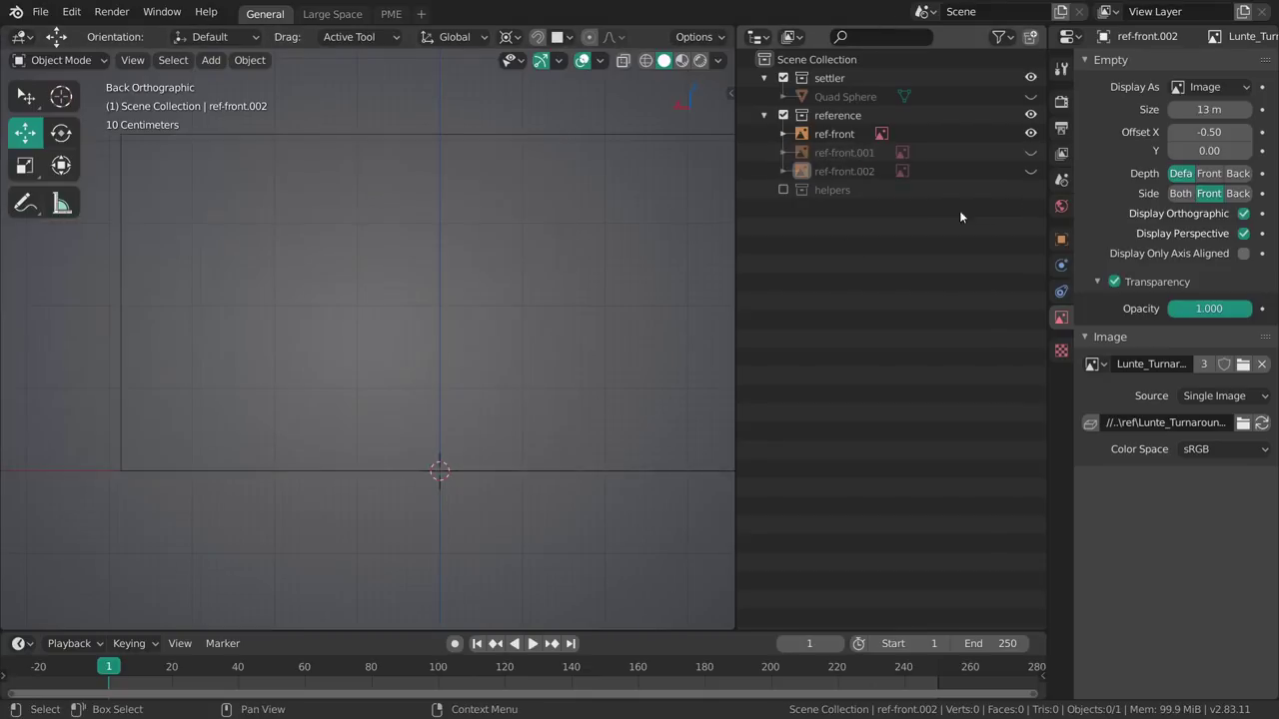
{"action": "key", "text": "alt+h"}
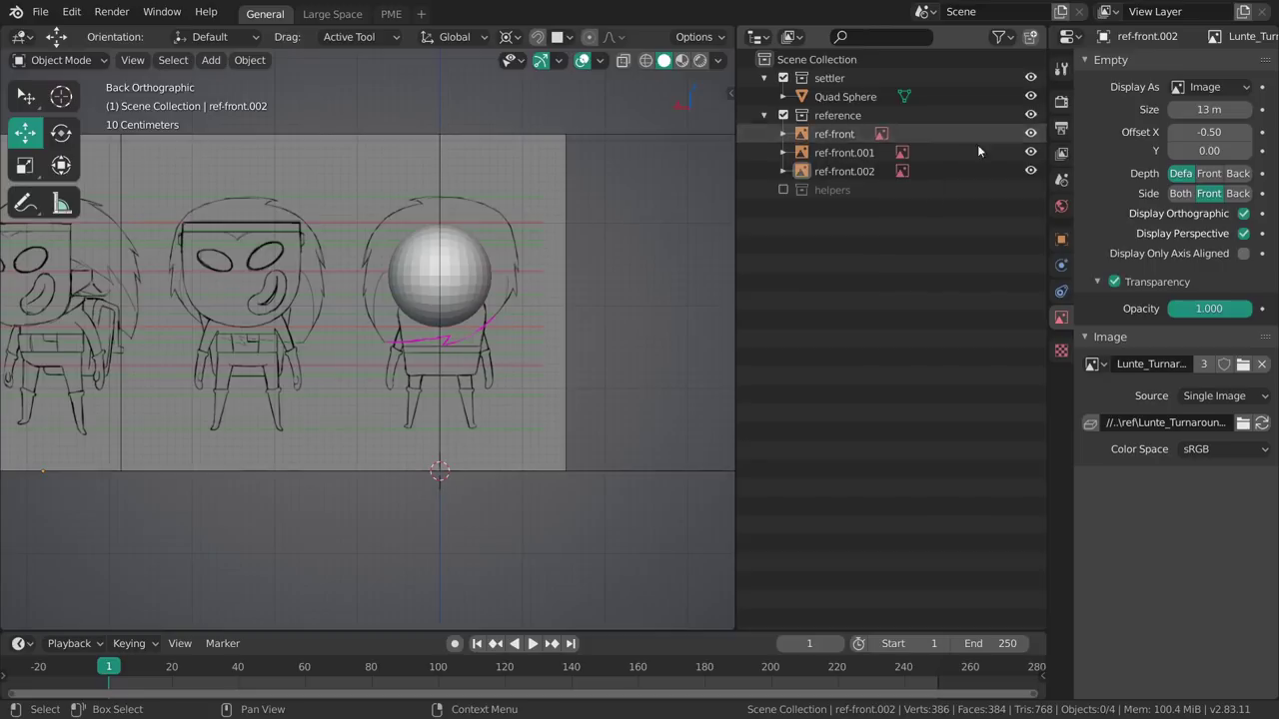
Exclude the settler and reference collections from the view layer and re-enable the reference collection
{"action": "left_click", "coordinate": [783, 114]}
{"action": "left_click", "coordinate": [783, 78]}
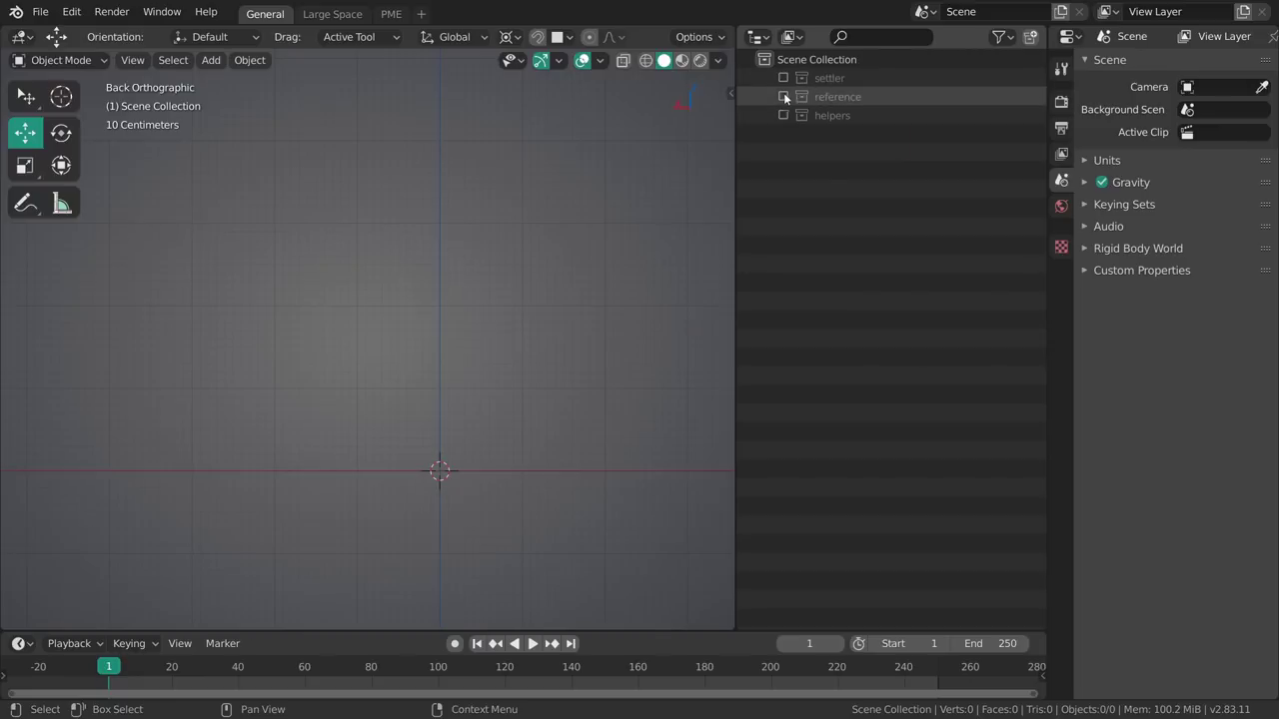
{"action": "left_click", "coordinate": [783, 96]}
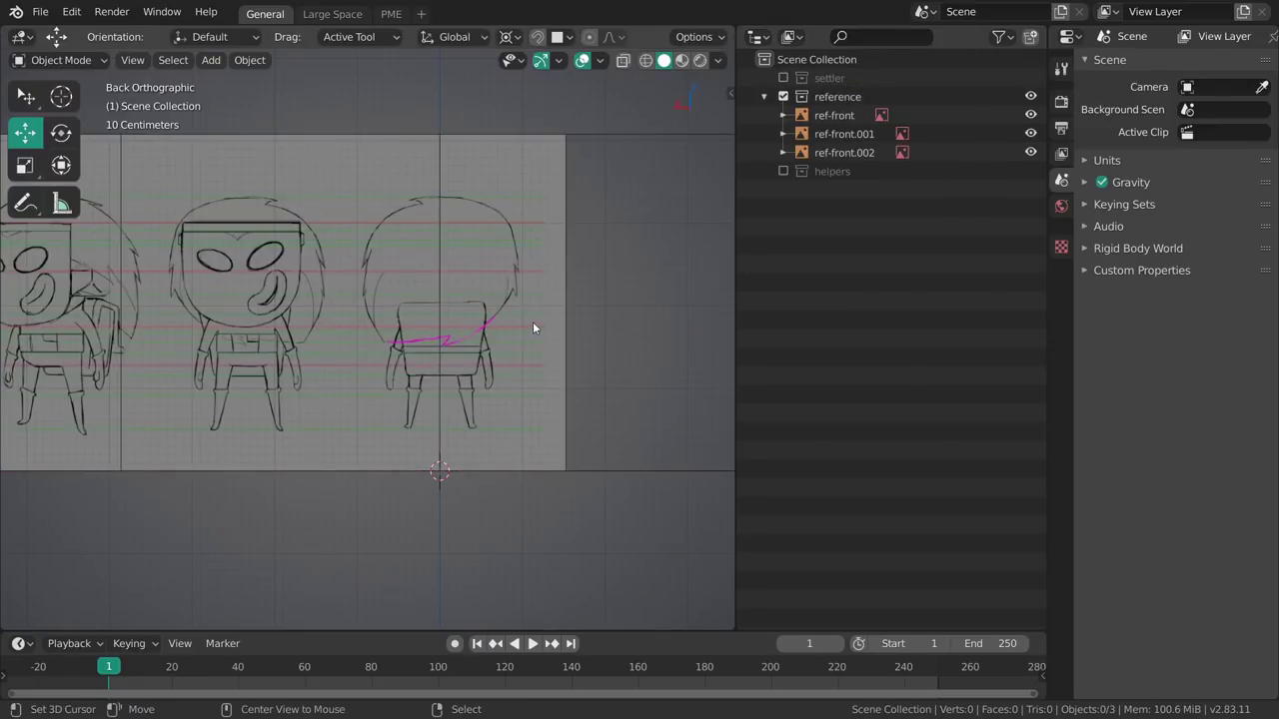
Enable the Screencast Keys display and close the viewport sidebar
{"action": "key", "text": "n"}
{"action": "left_click", "coordinate": [678, 345]}
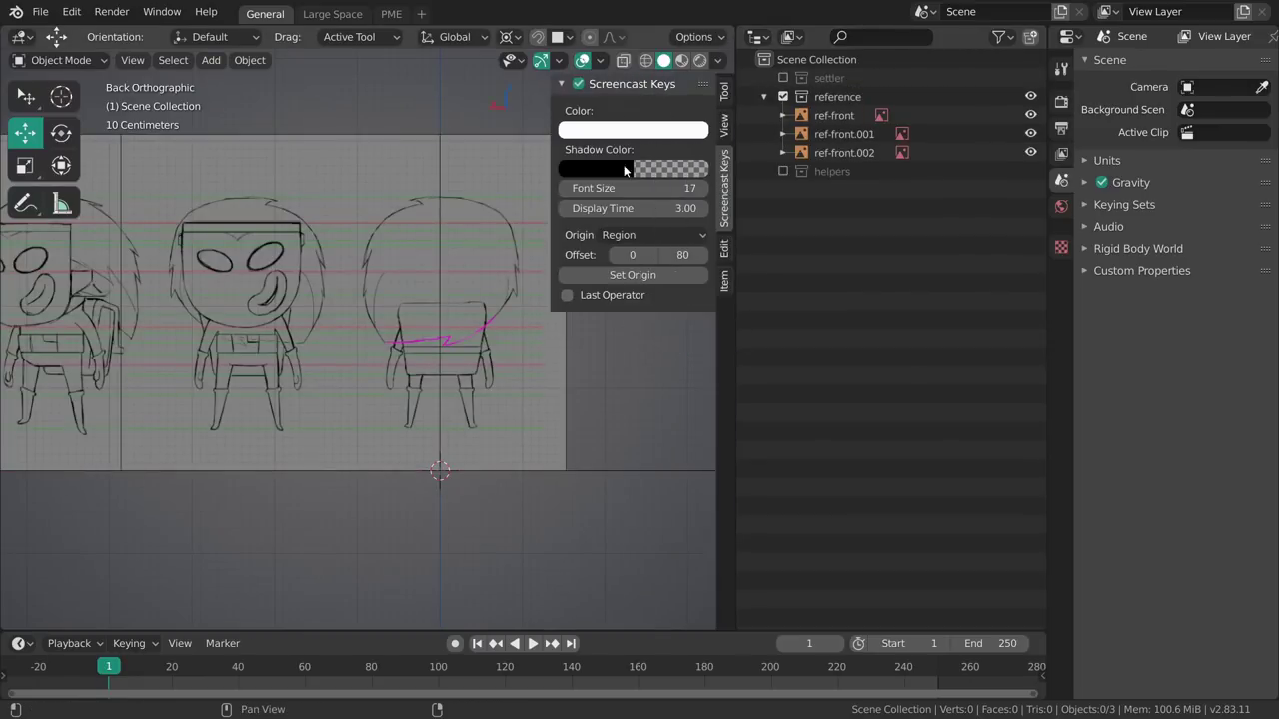
{"action": "key", "text": "n"}
{"action": "key", "text": "n"}
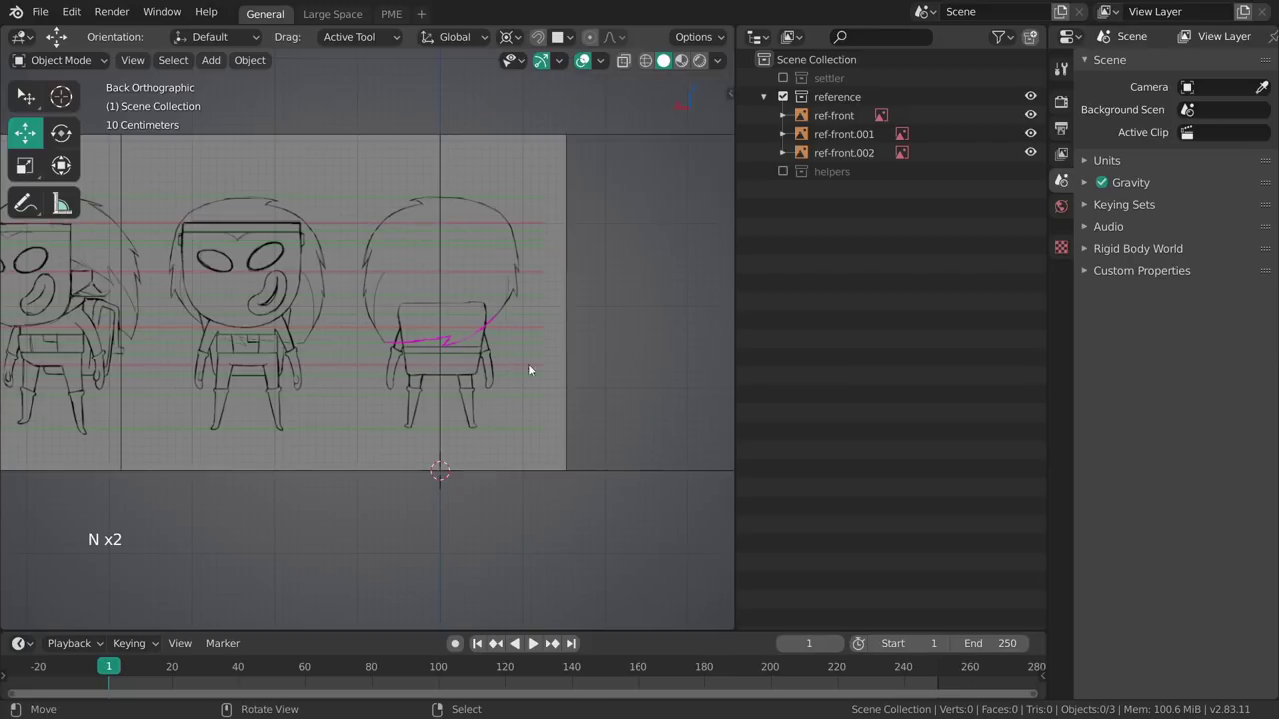
{"action": "key", "text": "alt+h"}
{"action": "key", "text": "alt+h"}
{"action": "key", "text": "alt+h"}
{"action": "key", "text": "alt+h"}
{"action": "key", "text": "h"}
{"action": "key", "text": "h"}
{"action": "key", "text": "h"}
{"action": "key", "text": "alt+h"}
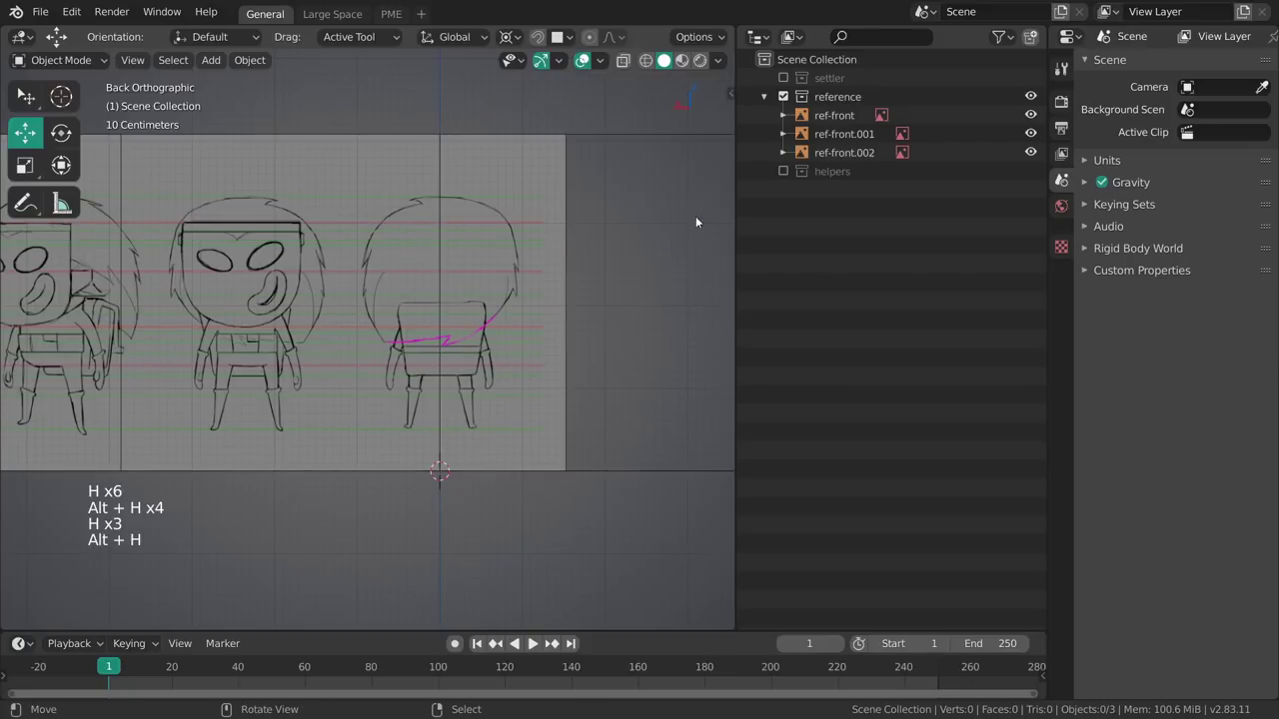
Re-enable the settler collection in the view layer
{"action": "left_click", "coordinate": [784, 78]}
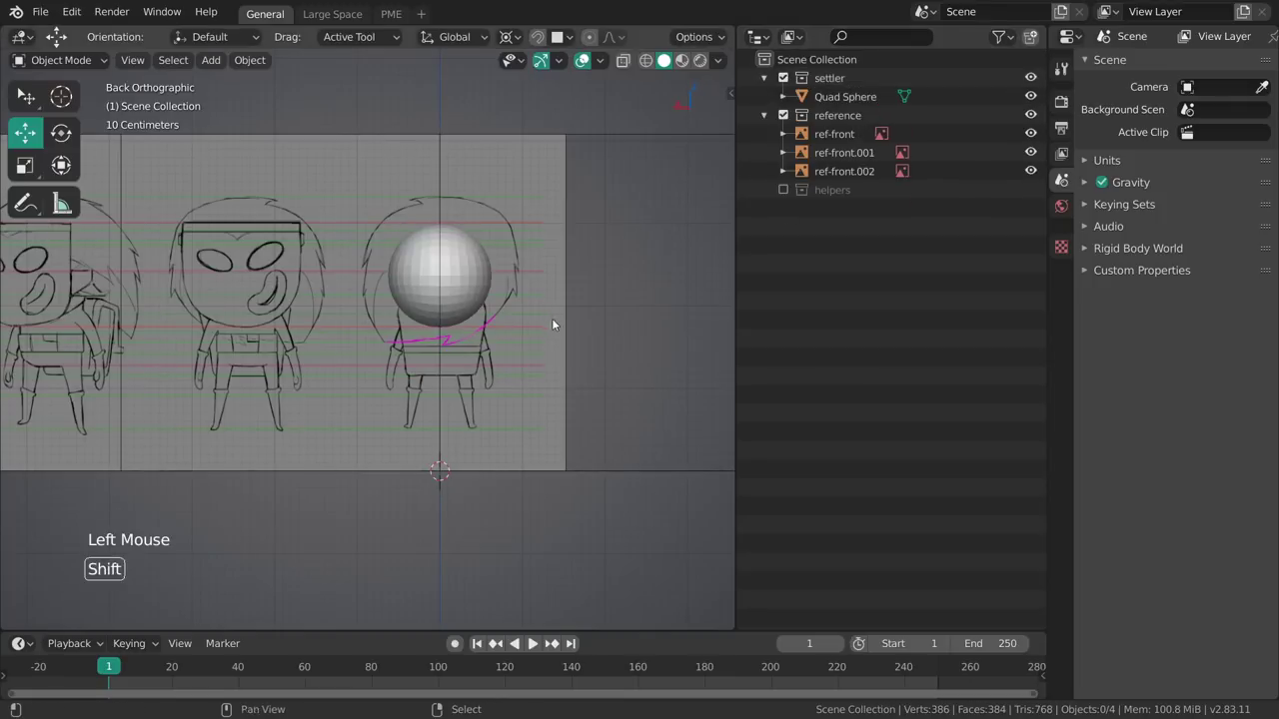
{"action": "middle_click_drag", "start_coordinate": [562, 319], "coordinate": [589, 312], "text": "shift"}
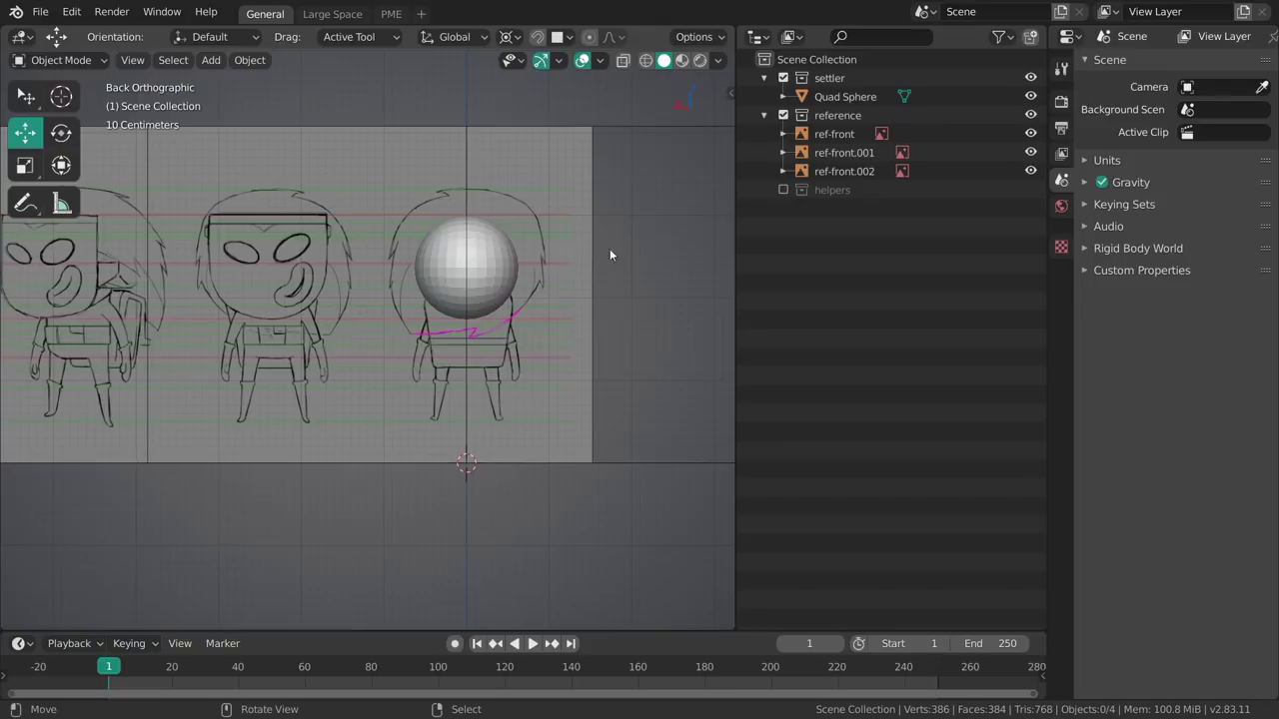
Show the selectability toggles in the outliner and make the reference collection unselectable
{"action": "left_click", "coordinate": [997, 47]}
{"action": "left_click", "coordinate": [1000, 37]}
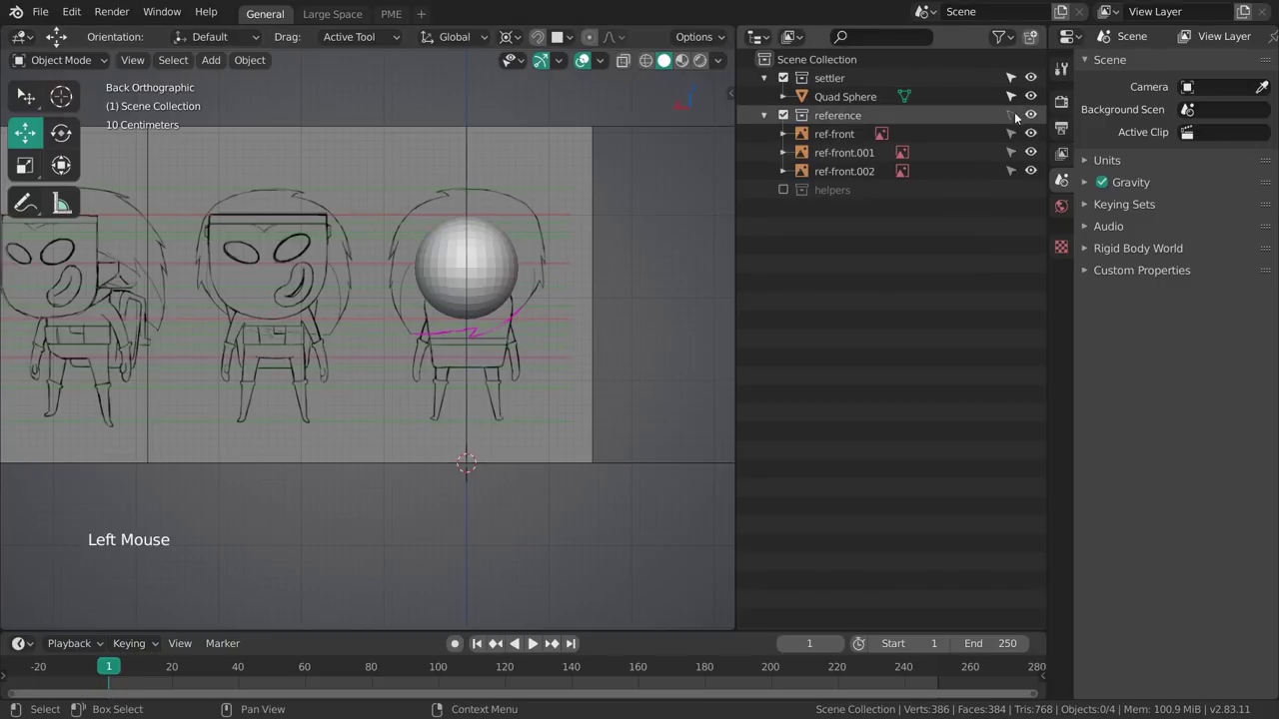
Select the Quad Sphere and test whether the reference images behind it can still be selected
{"action": "right_click", "coordinate": [492, 283]}
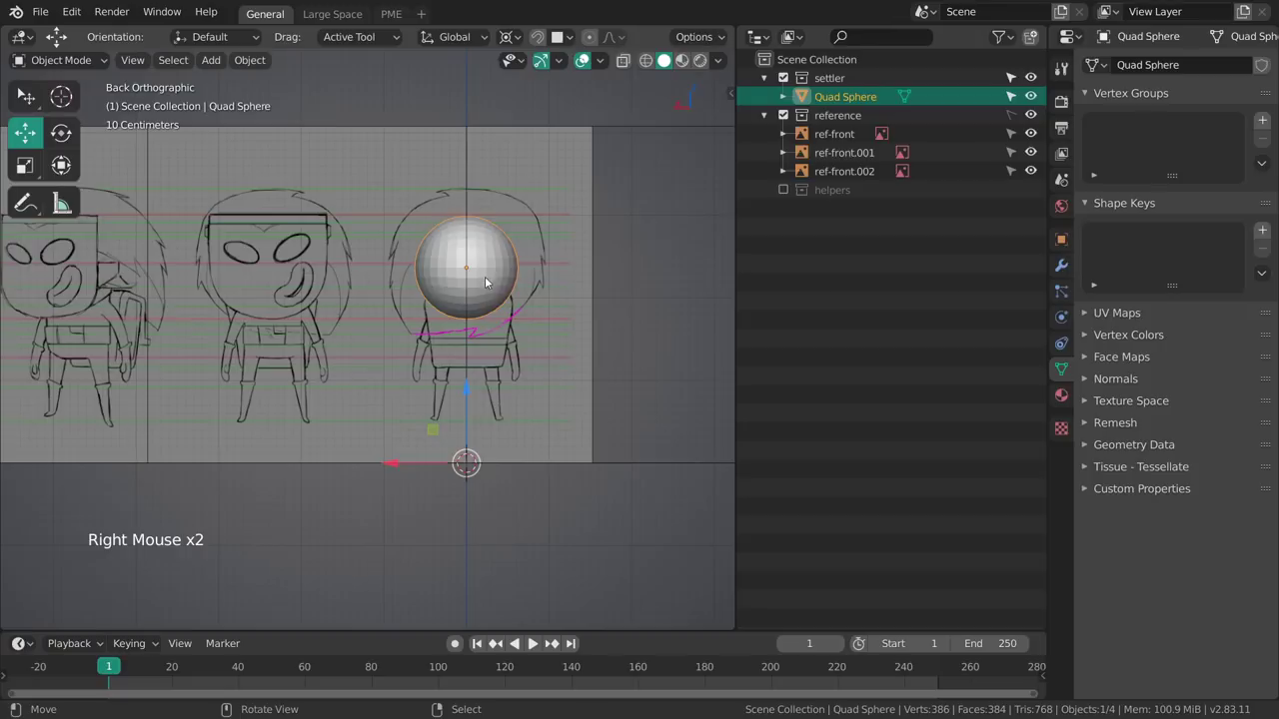
{"action": "middle_click_drag", "start_coordinate": [491, 283], "coordinate": [510, 235], "text": "shift"}
{"action": "right_click", "coordinate": [505, 298]}
{"action": "right_click", "coordinate": [510, 304]}
{"action": "right_click", "coordinate": [511, 304]}
{"action": "right_click", "coordinate": [509, 229]}
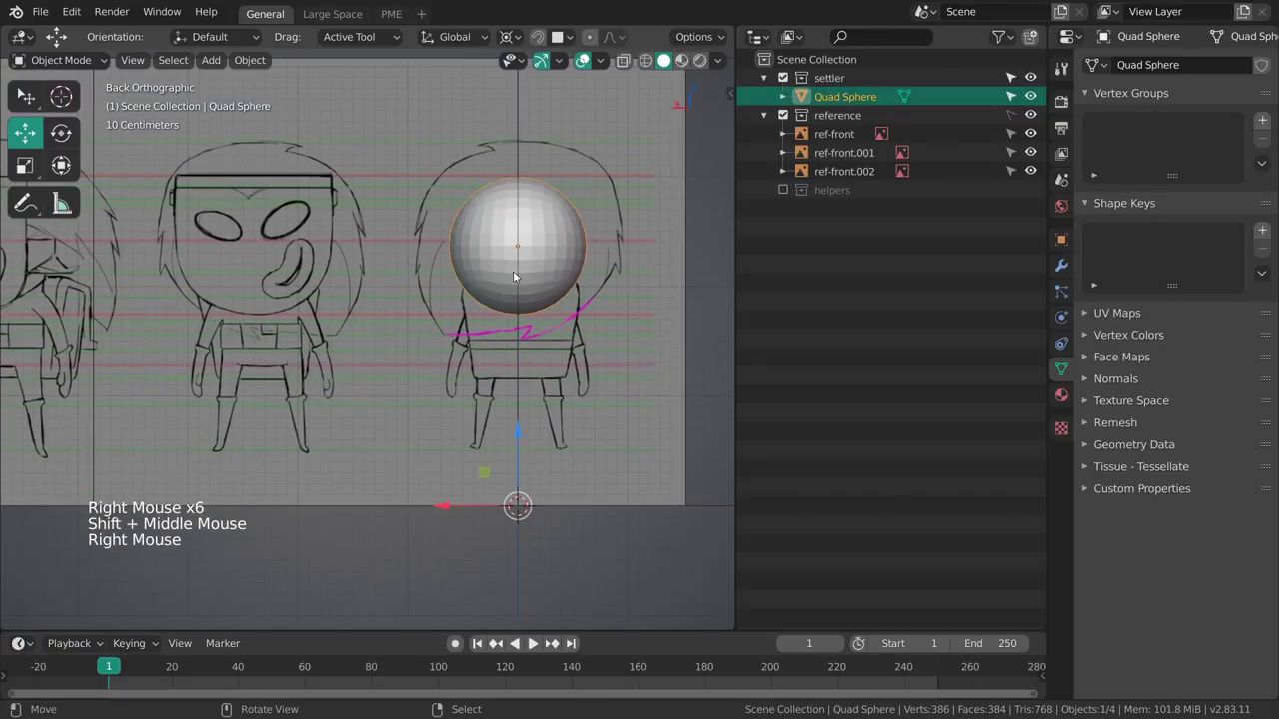
Make the settler collection active and deselect everything
{"action": "left_click", "coordinate": [837, 78]}
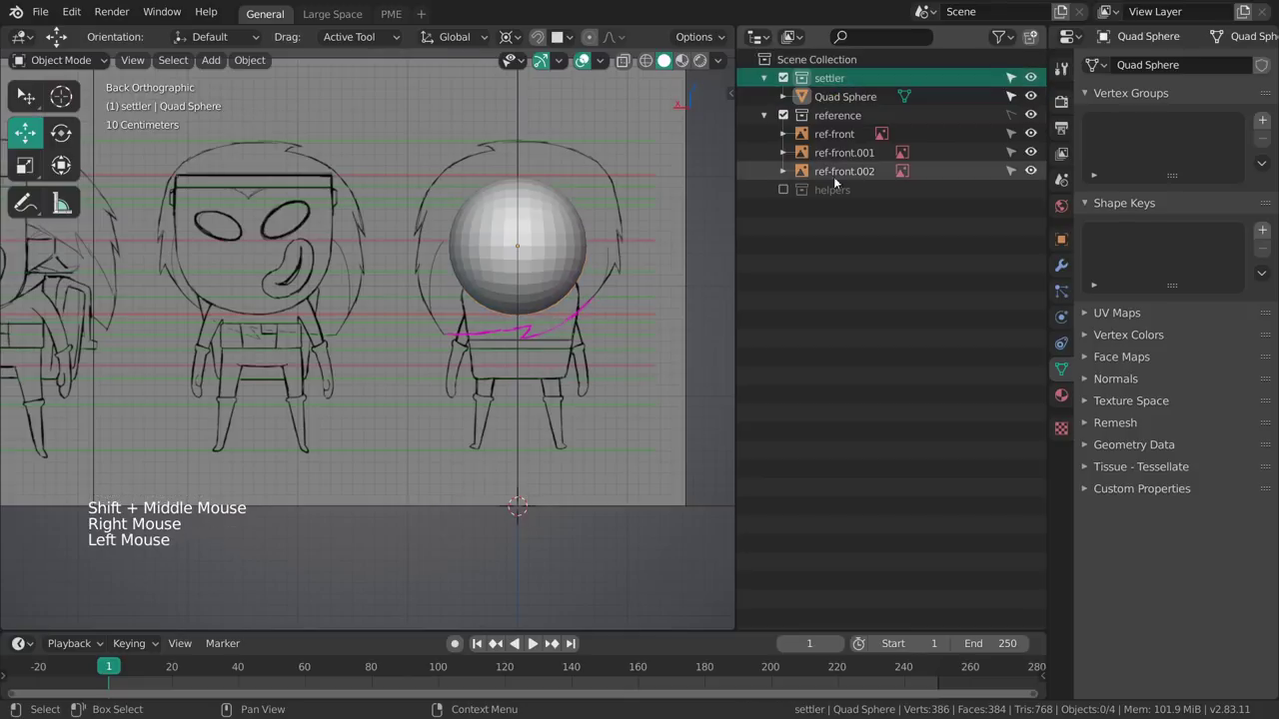
{"action": "left_click", "coordinate": [799, 177]}
{"action": "key", "text": "alt+a"}
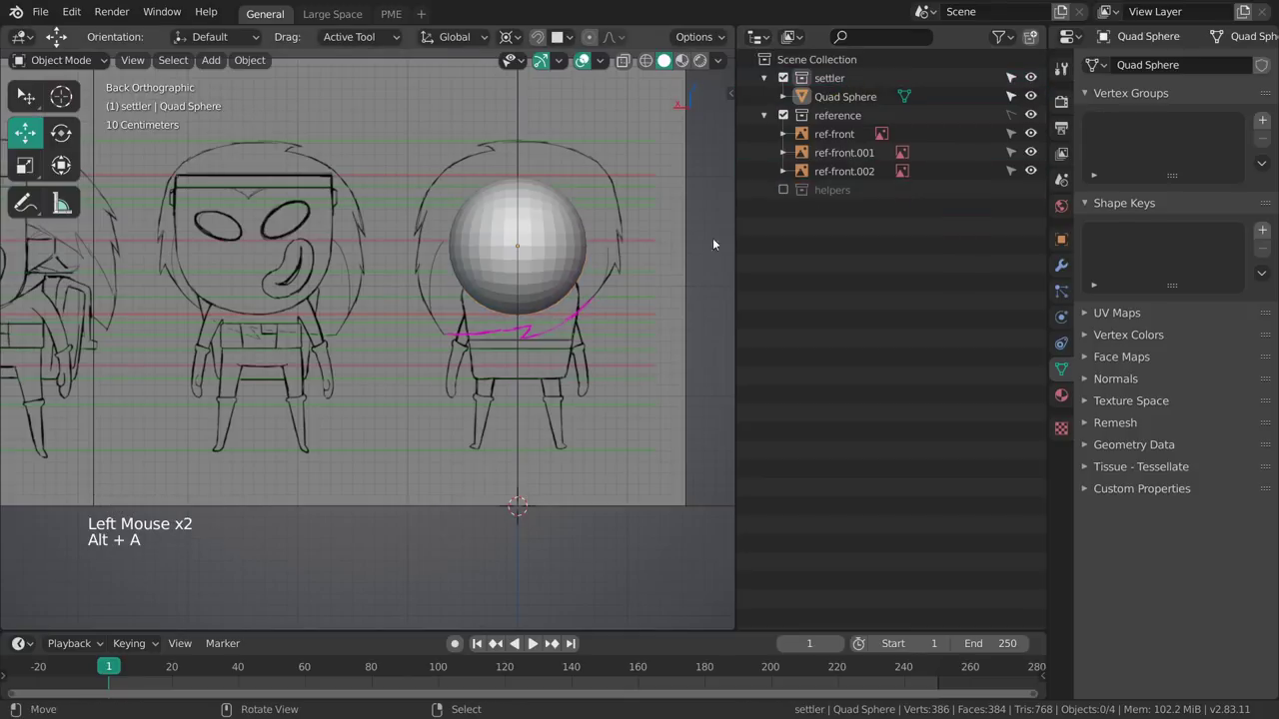
Examine the Quad Sphere against the front reference image from the front and from an angle, and clear the selection
{"action": "middle_click_drag", "start_coordinate": [505, 347], "coordinate": [480, 350], "text": "shift"}
{"action": "key", "text": "grave"}
{"action": "left_click", "coordinate": [490, 312]}
{"action": "middle_click_drag", "start_coordinate": [480, 350], "coordinate": [658, 339], "text": "shift"}
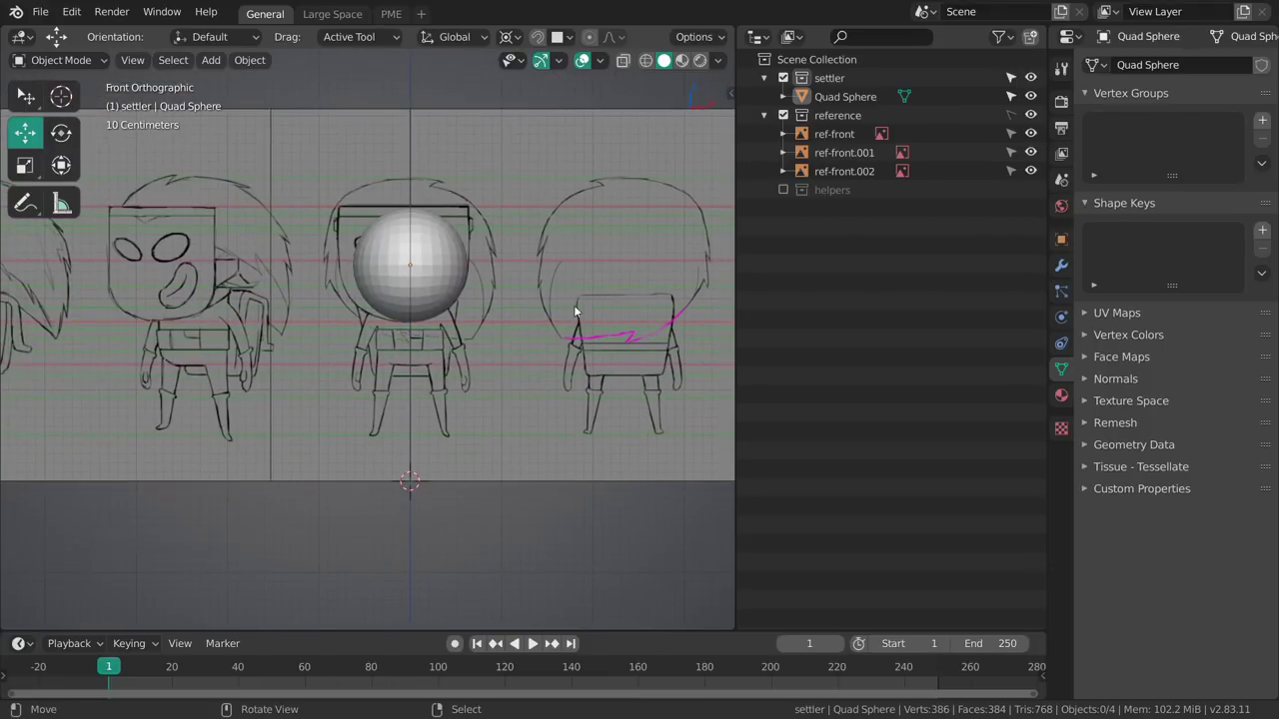
{"action": "right_click", "coordinate": [571, 305]}
{"action": "middle_click_drag", "start_coordinate": [570, 304], "coordinate": [592, 374]}
{"action": "key", "text": "grave"}
{"action": "middle_click_drag", "start_coordinate": [540, 273], "coordinate": [550, 283], "text": "shift"}
{"action": "middle_click_drag", "start_coordinate": [549, 283], "coordinate": [499, 261], "text": "ctrl"}
{"action": "right_click", "coordinate": [587, 233]}
{"action": "middle_click_drag", "start_coordinate": [587, 233], "coordinate": [548, 258], "text": "shift"}
{"action": "middle_click_drag", "start_coordinate": [547, 258], "coordinate": [568, 267], "text": "ctrl"}
{"action": "key", "text": "alt+a"}
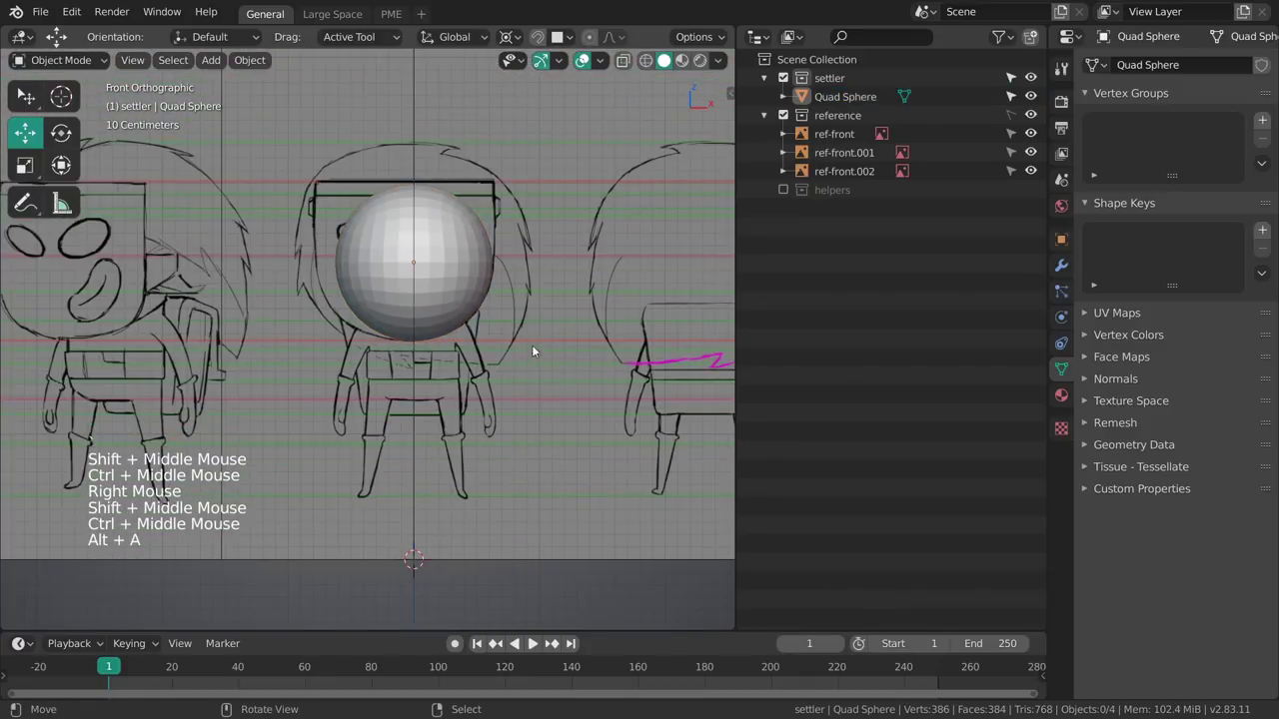
Select the Quad Sphere and check it against the reference images from other angles and from the front
{"action": "right_click", "coordinate": [469, 280]}
{"action": "middle_click_drag", "start_coordinate": [469, 280], "coordinate": [486, 220], "text": "shift"}
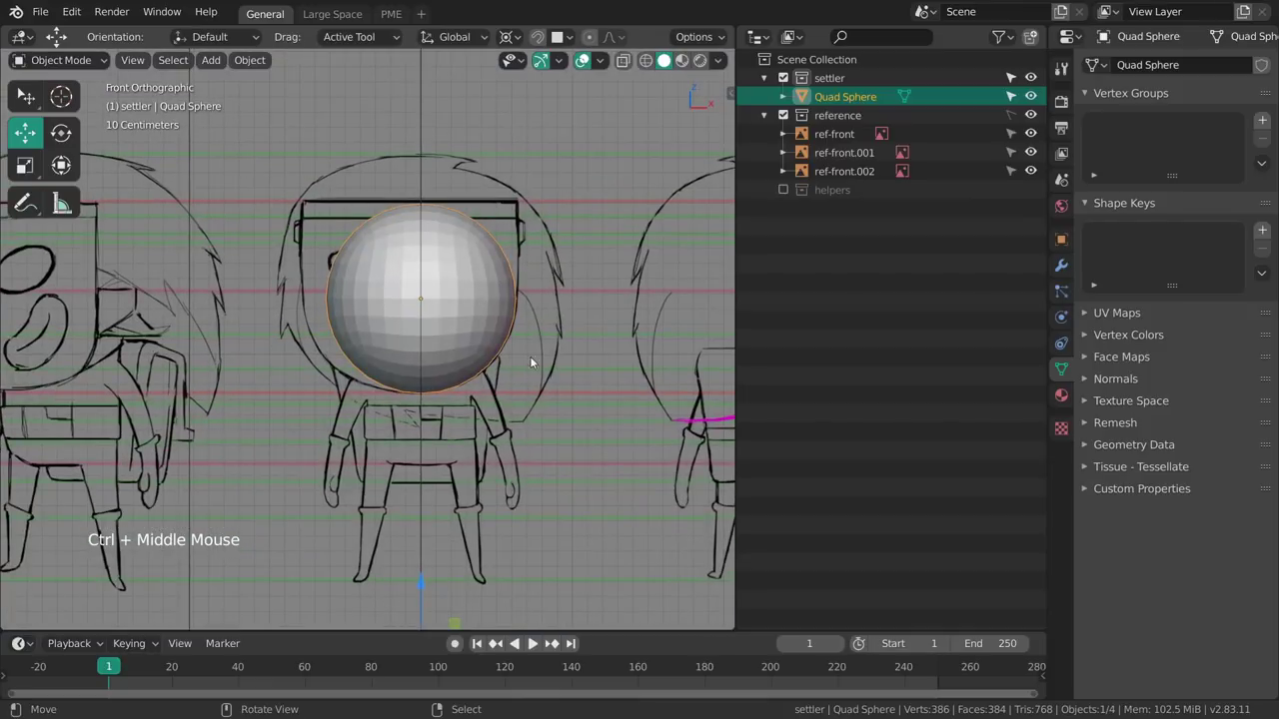
{"action": "key", "text": "grave"}
{"action": "middle_click_drag", "start_coordinate": [529, 356], "coordinate": [577, 326], "text": "shift"}
{"action": "left_click", "coordinate": [564, 338]}
{"action": "key", "text": "grave"}
{"action": "left_click", "coordinate": [591, 292]}
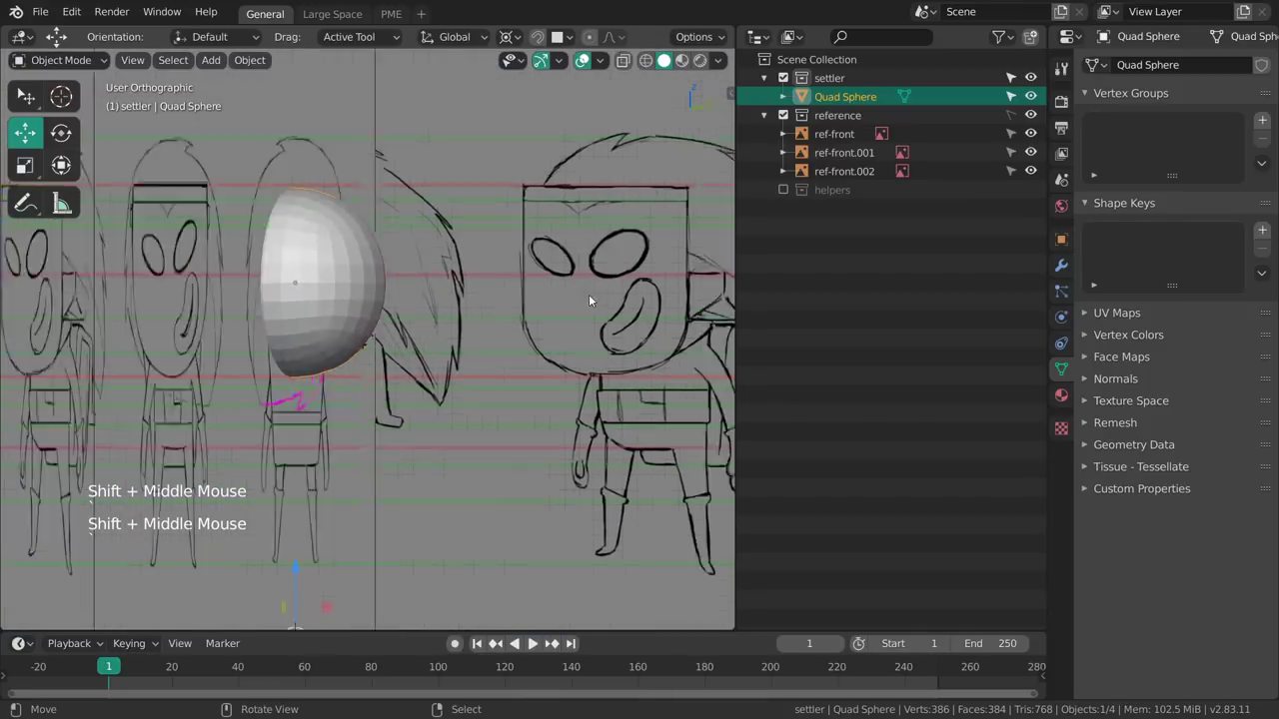
{"action": "middle_click_drag", "start_coordinate": [500, 324], "coordinate": [556, 308], "text": "shift"}
{"action": "key", "text": "grave"}
{"action": "left_click", "coordinate": [483, 279]}
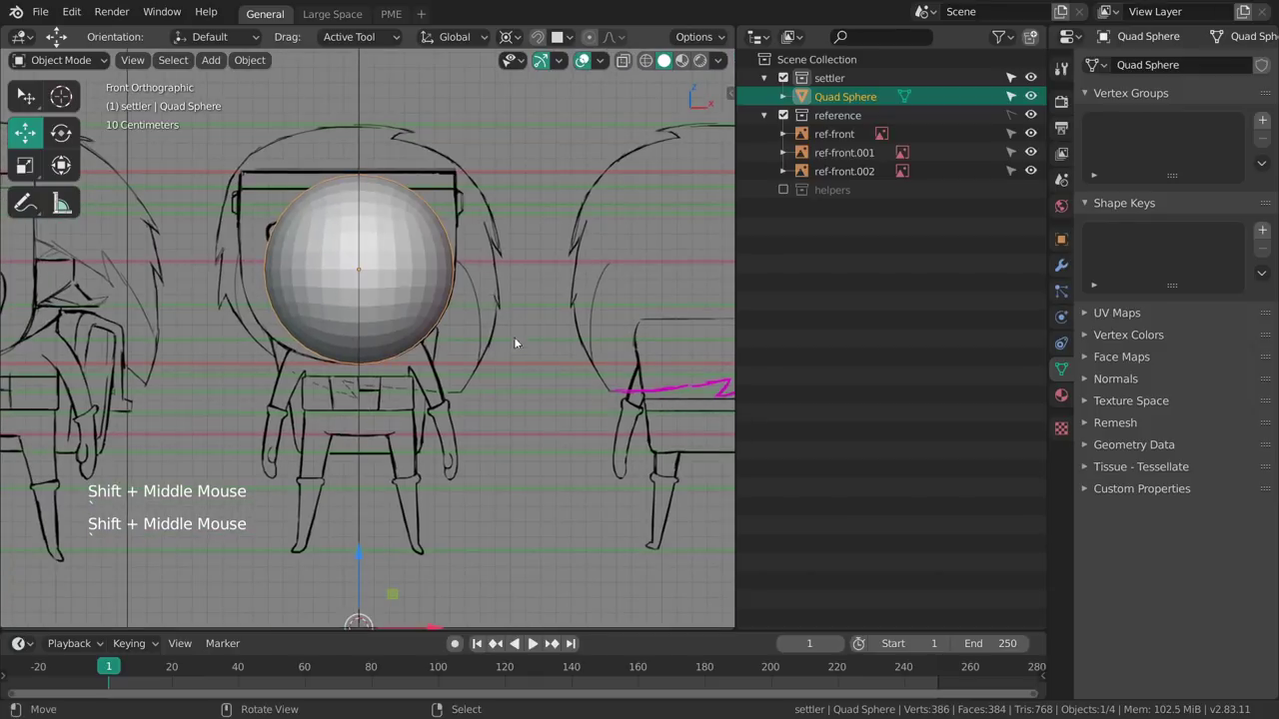
{"action": "middle_click_drag", "start_coordinate": [365, 239], "coordinate": [466, 257], "text": "shift"}
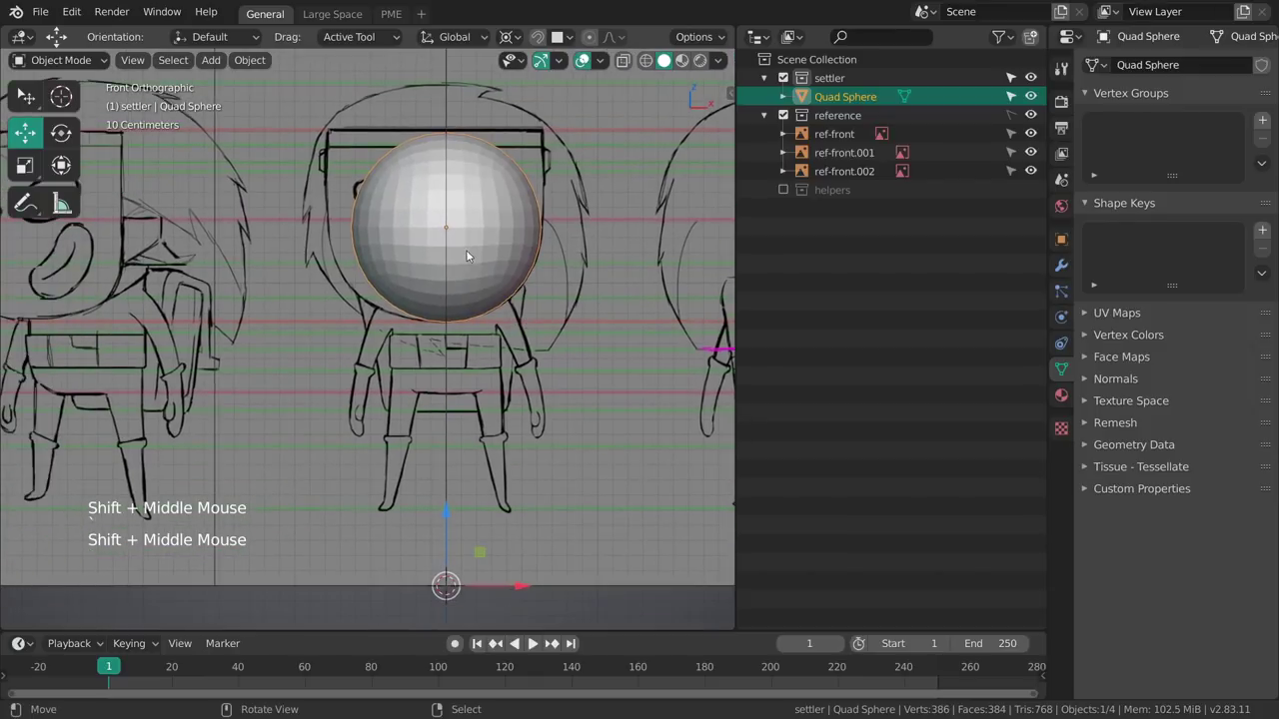
Select the Quad Sphere in the outliner and collapse its Vertex Groups and Shape Keys sections
{"action": "left_click", "coordinate": [829, 96]}
{"action": "left_click_drag", "start_coordinate": [1107, 91], "coordinate": [1107, 117]}
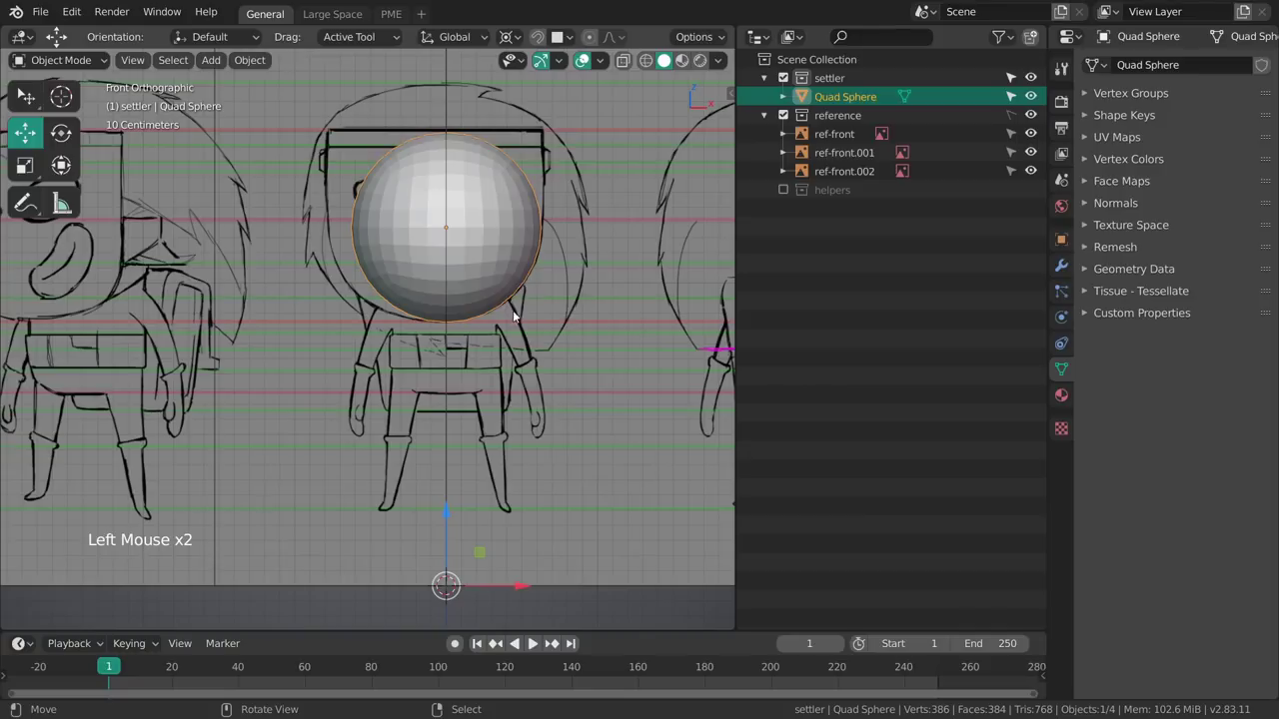
{"action": "middle_click_drag", "start_coordinate": [540, 302], "coordinate": [518, 344], "text": "shift"}
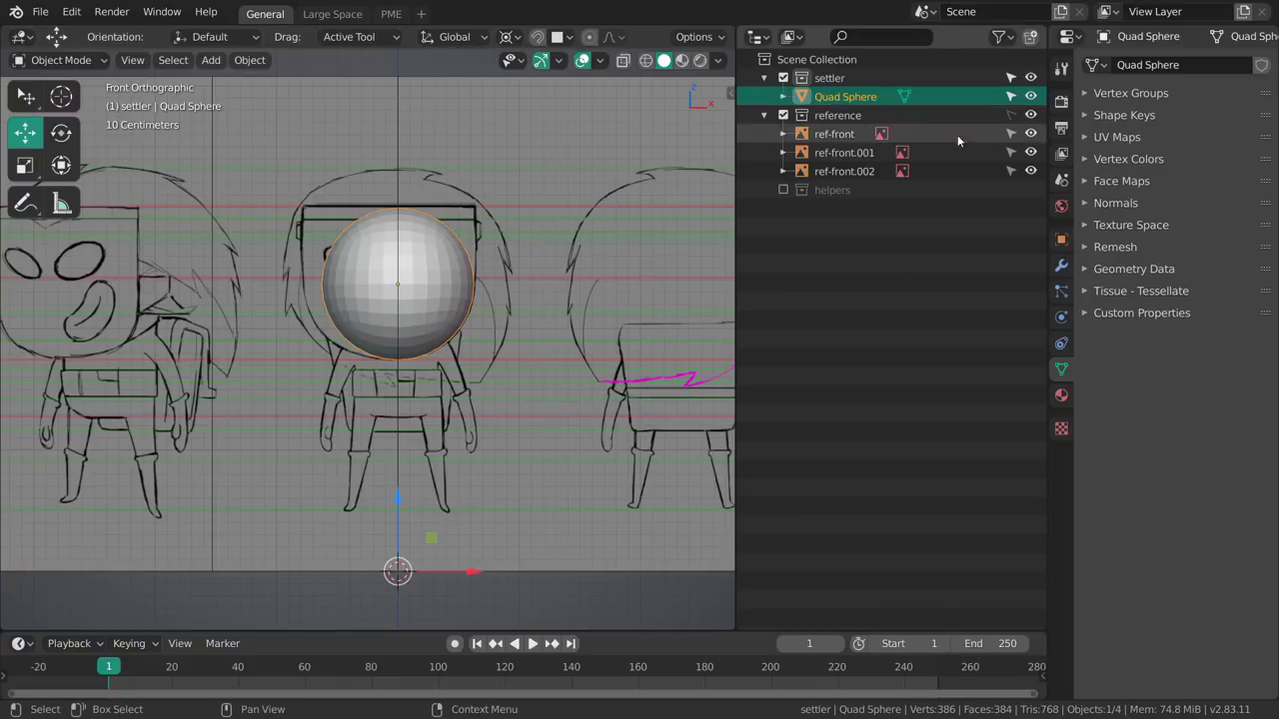
Make the reference collection selectable again and rename the ref-front.001 image ref-side
{"action": "left_click", "coordinate": [839, 152]}
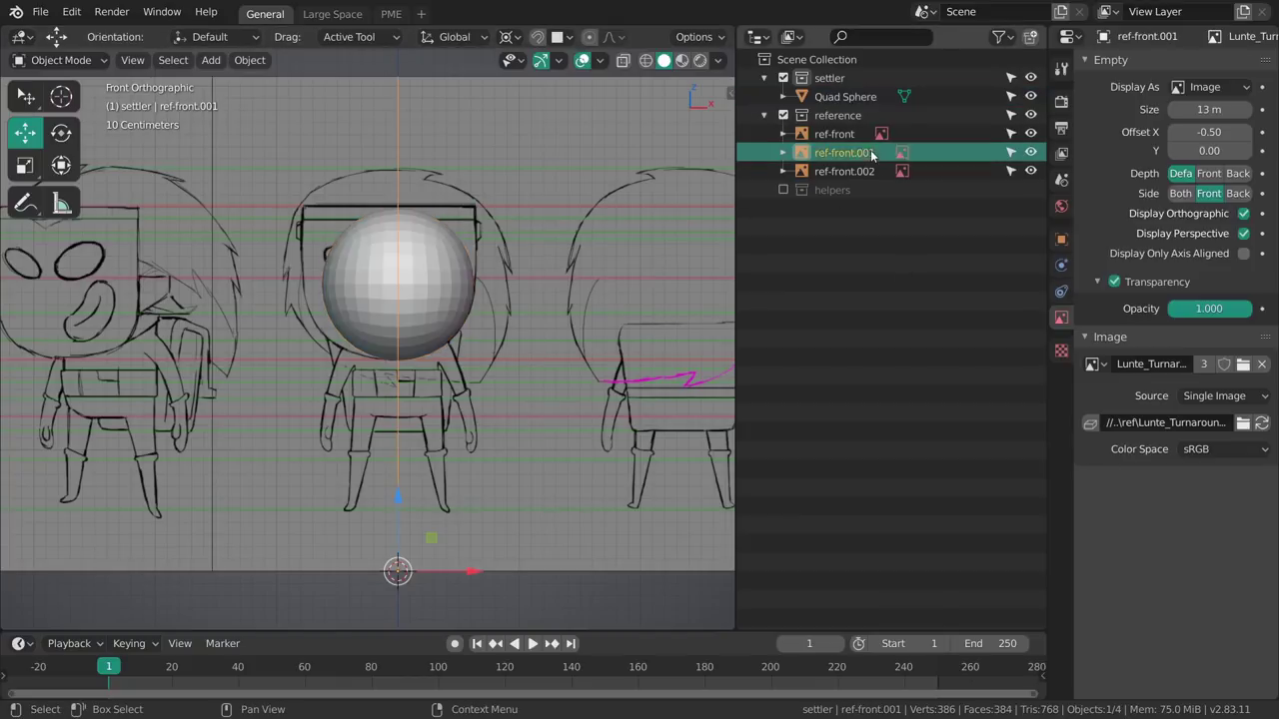
{"action": "double_click", "coordinate": [832, 152]}
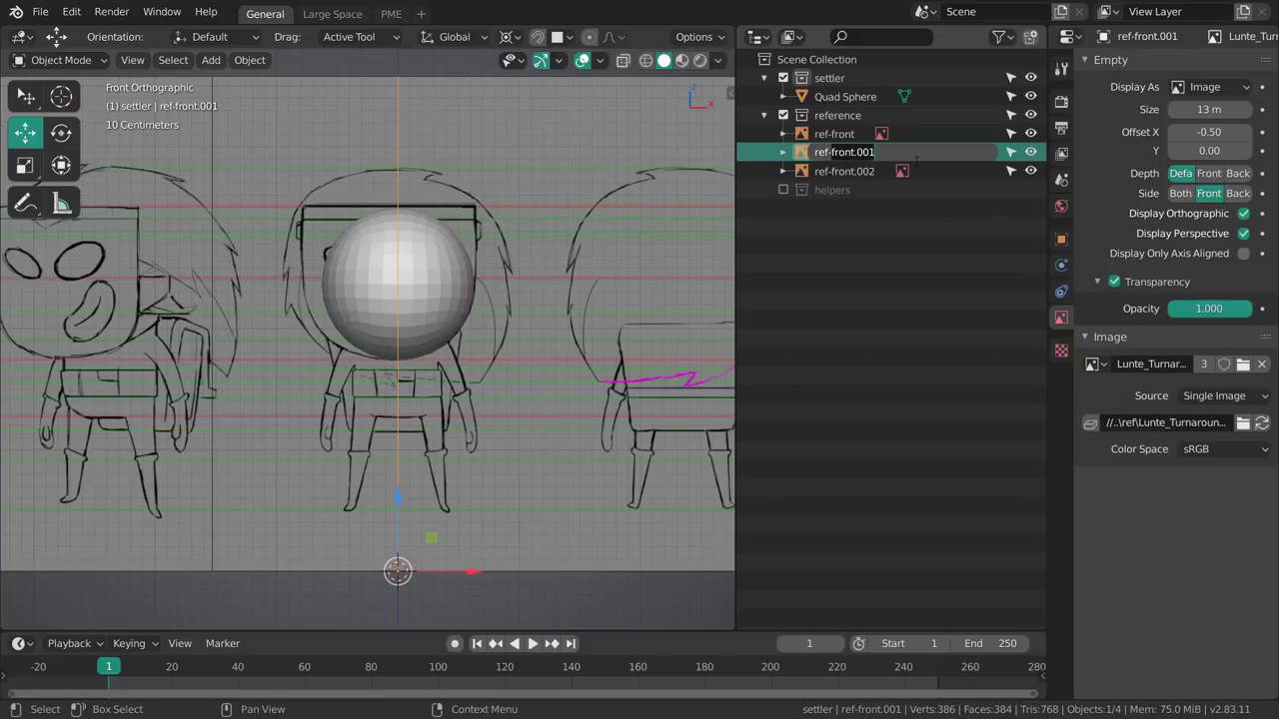
{"action": "type", "text": "side"}
{"action": "key", "text": "Return"}
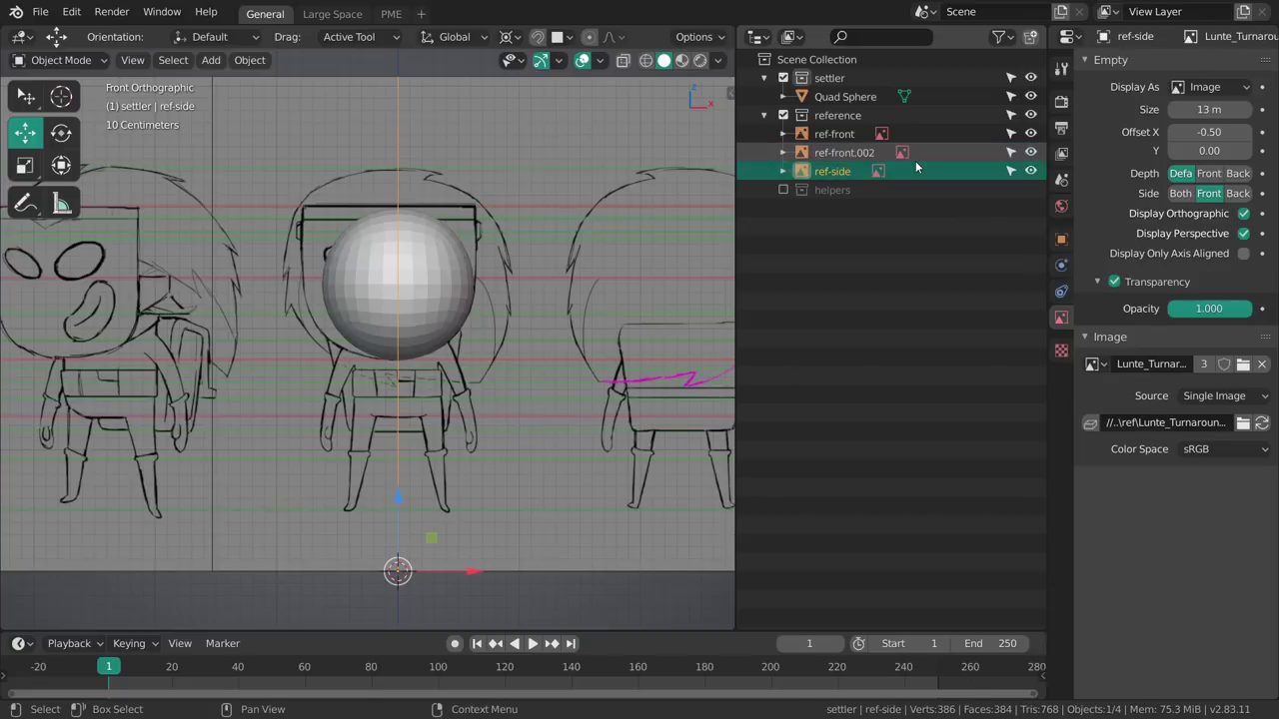
Rename the ref-front.002 reference image ref-back
{"action": "middle_click_drag", "start_coordinate": [682, 369], "coordinate": [569, 349]}
{"action": "middle_click_drag", "start_coordinate": [569, 349], "coordinate": [475, 394]}
{"action": "middle_click_drag", "start_coordinate": [475, 395], "coordinate": [458, 534], "text": "ctrl"}
{"action": "double_click", "coordinate": [847, 151]}
{"action": "left_click_drag", "start_coordinate": [831, 152], "coordinate": [915, 152]}
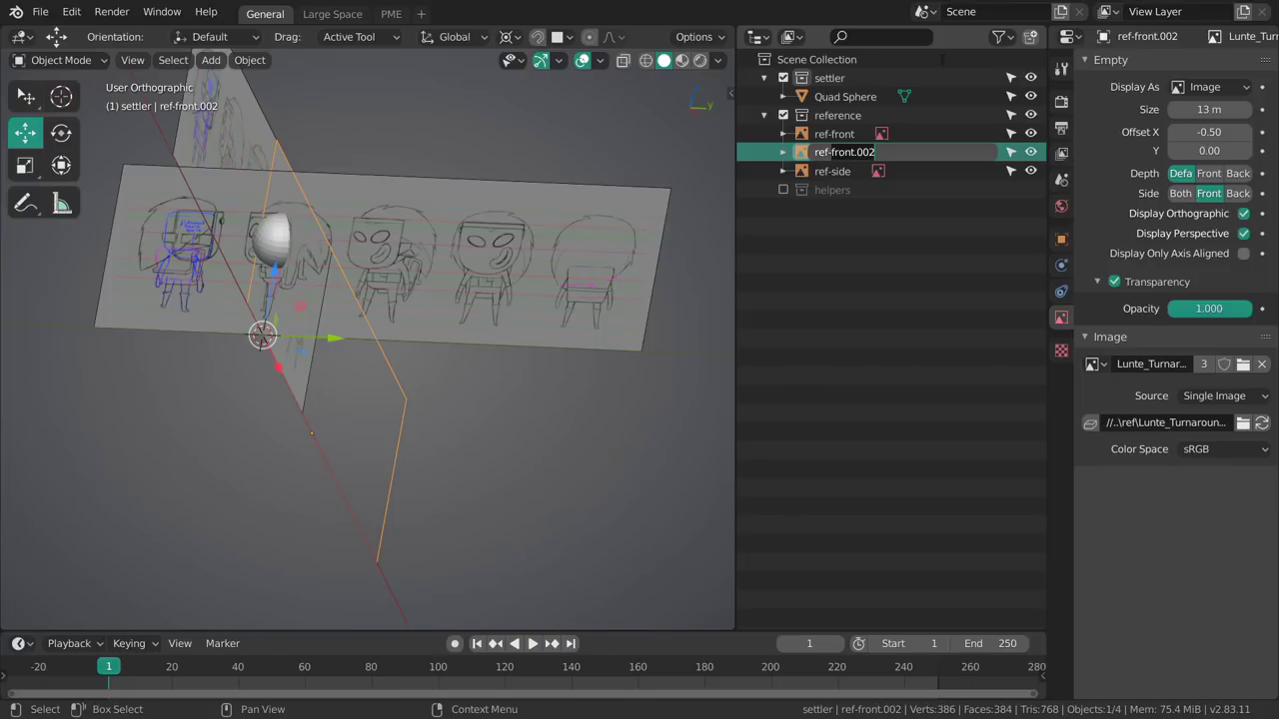
{"action": "type", "text": "back"}
{"action": "key", "text": "Return"}
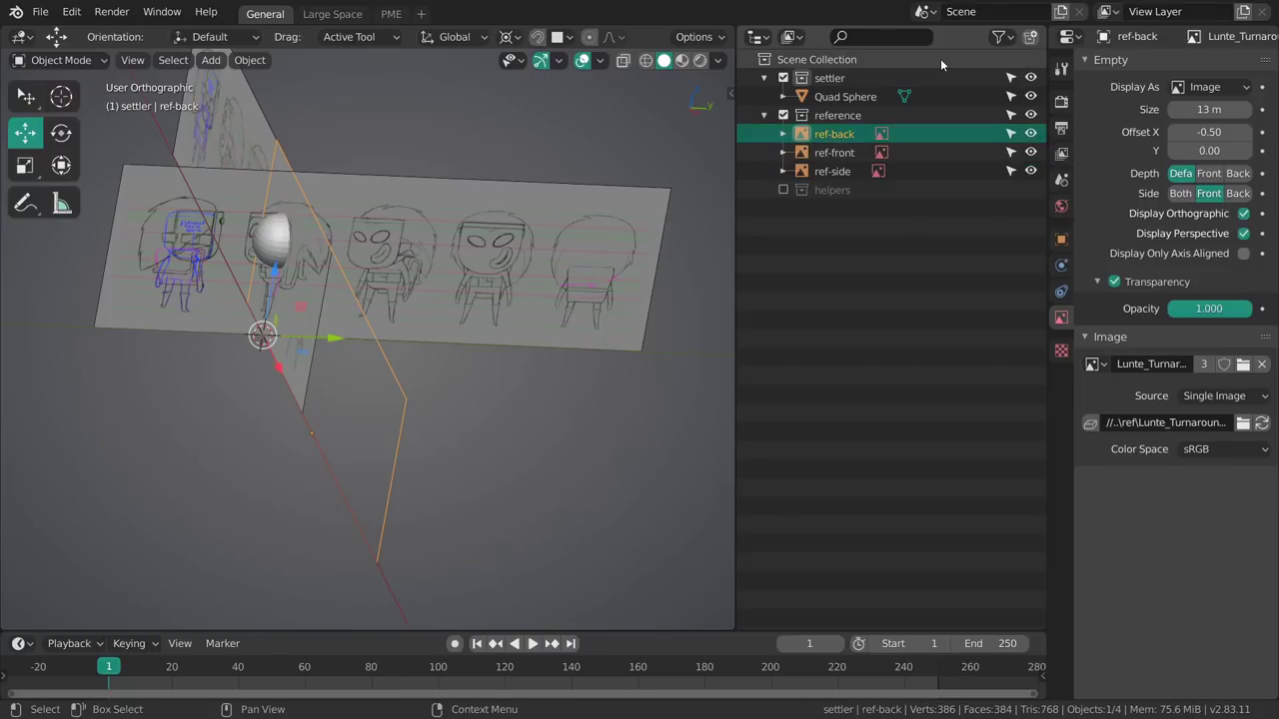
Select ref-back, ref-front and ref-side together and enable Display Only Axis Aligned for all three
{"action": "left_click", "coordinate": [655, 305]}
{"action": "middle_click_drag", "start_coordinate": [654, 304], "coordinate": [541, 302]}
{"action": "right_click", "coordinate": [542, 302]}
{"action": "middle_click_drag", "start_coordinate": [493, 431], "coordinate": [519, 430]}
{"action": "right_click", "coordinate": [440, 315]}
{"action": "middle_click_drag", "start_coordinate": [519, 429], "coordinate": [825, 306], "text": "ctrl"}
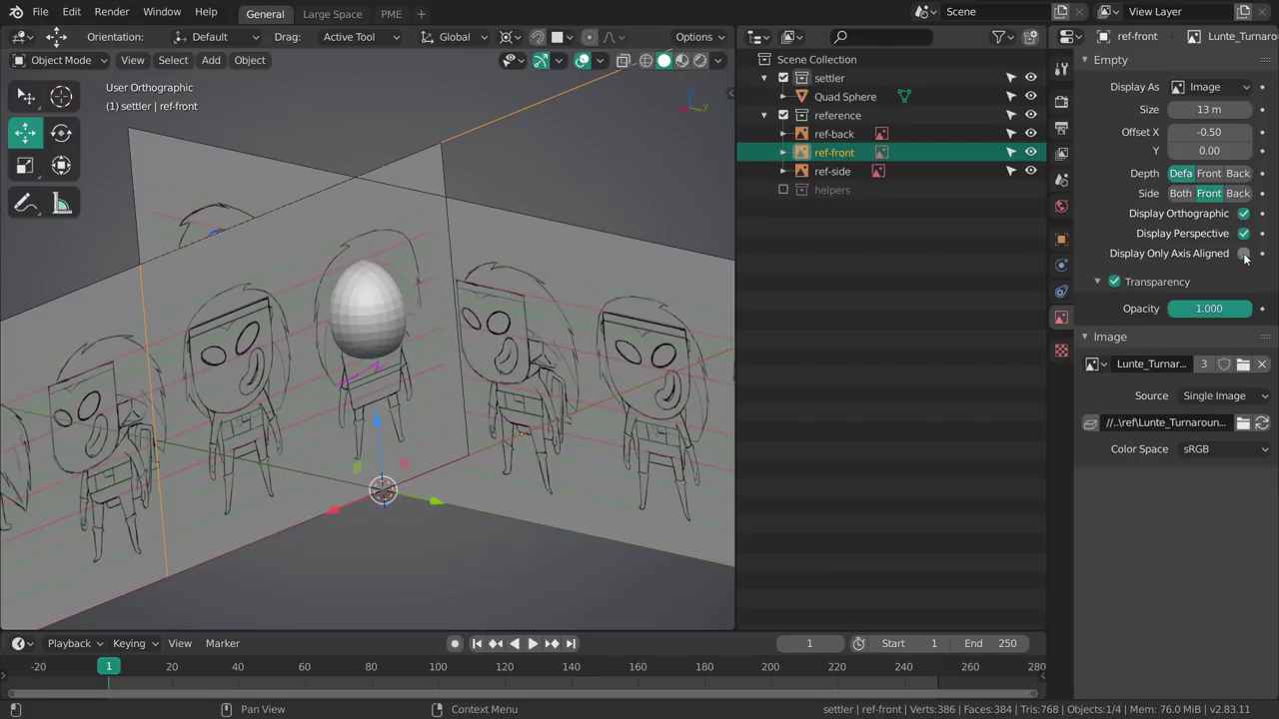
{"action": "key", "text": "a"}
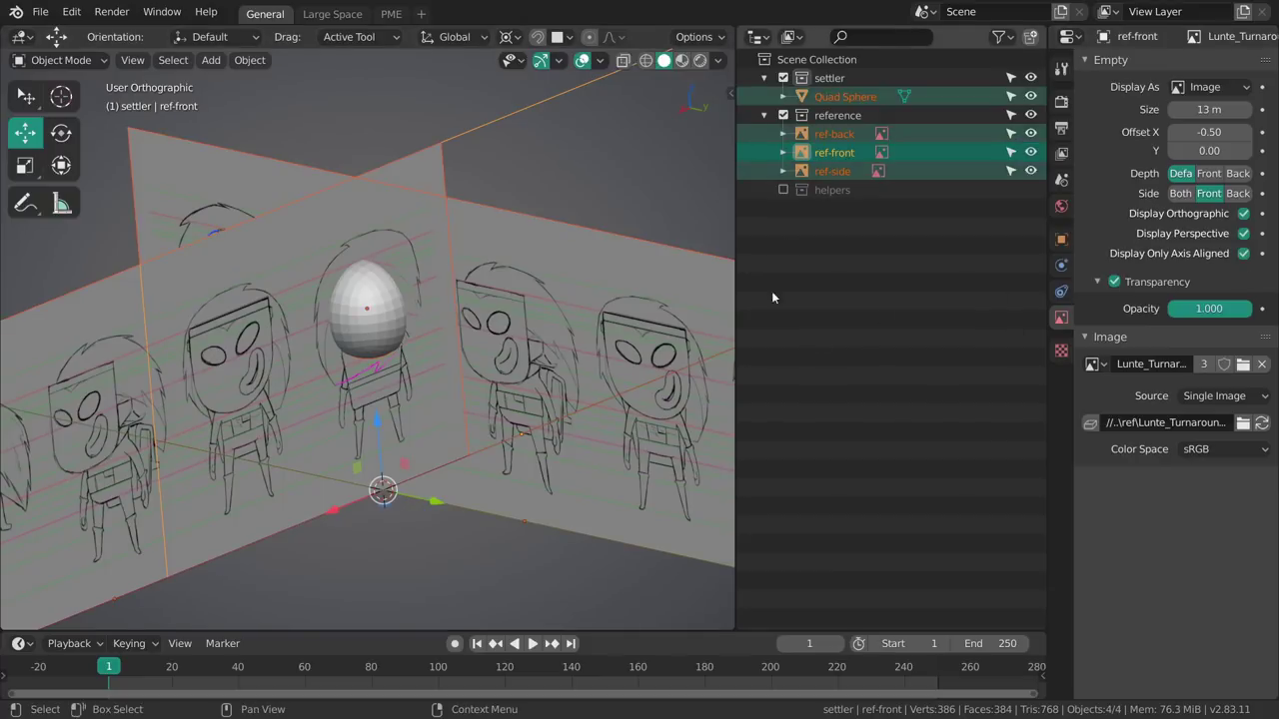
{"action": "left_click", "coordinate": [847, 135]}
{"action": "left_click", "coordinate": [839, 171], "text": "shift"}
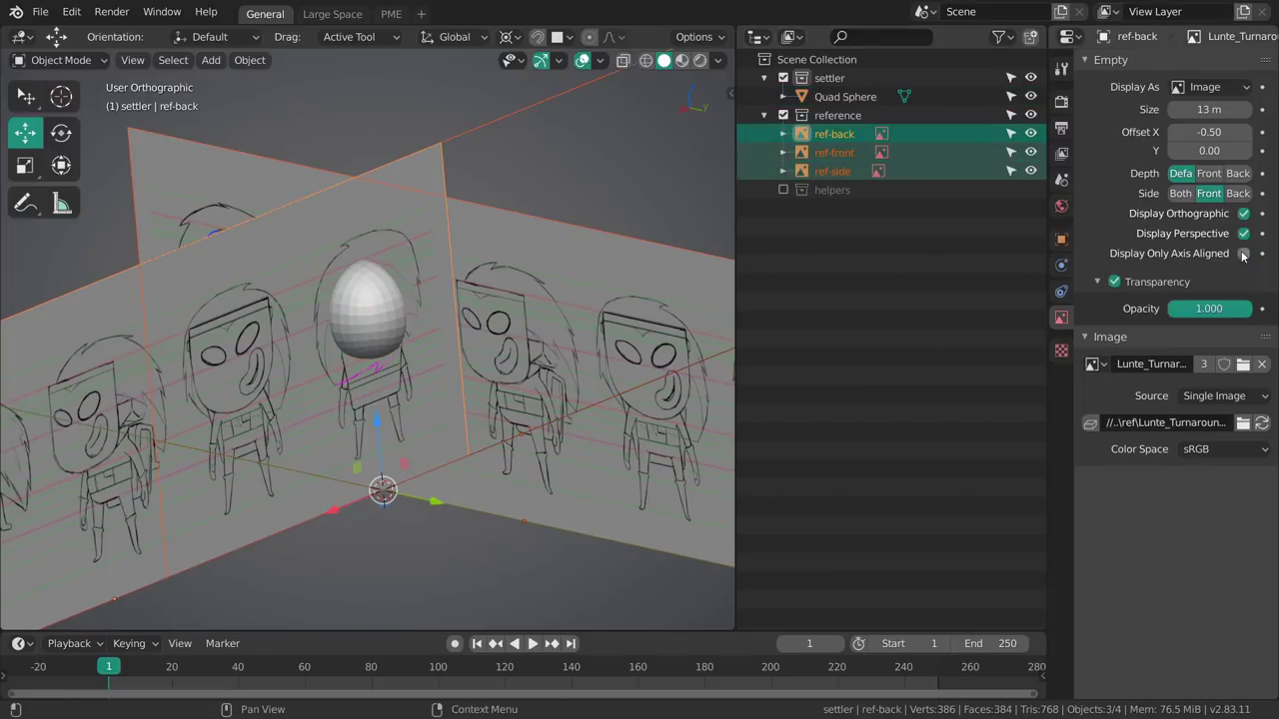
{"action": "left_click", "coordinate": [1243, 255], "text": "alt"}
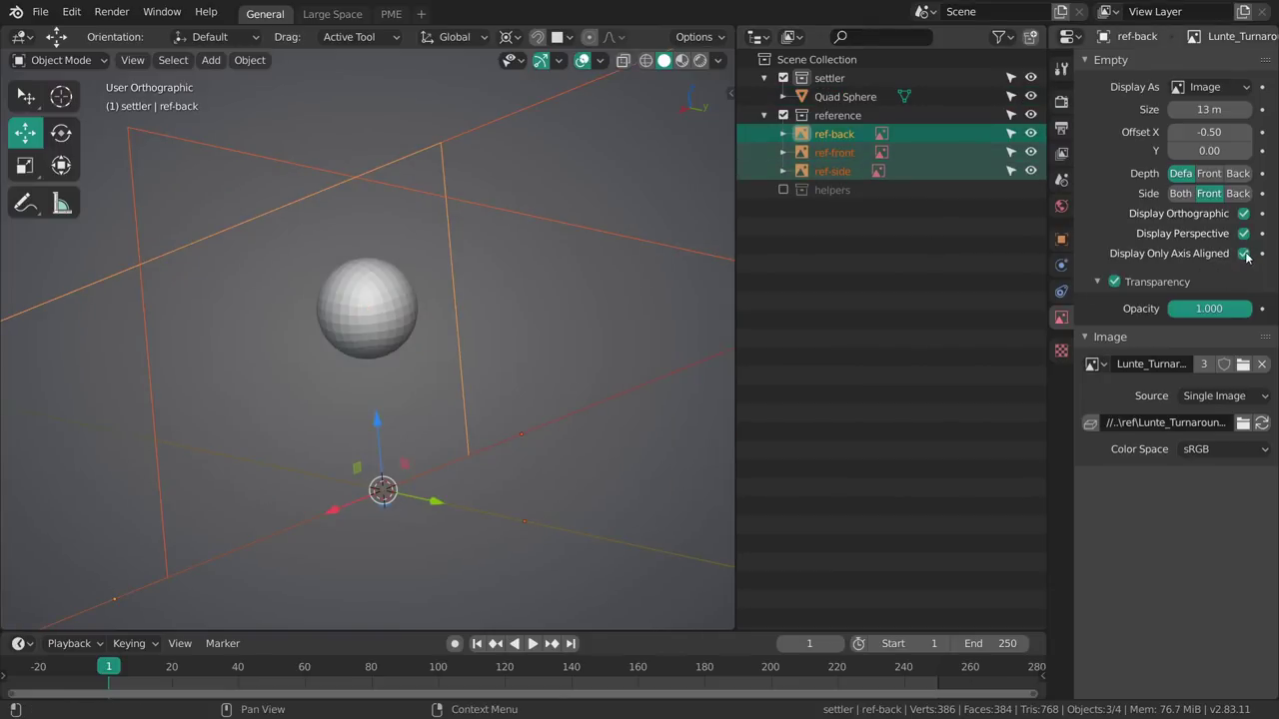
Toggle Display Only Axis Aligned off and on for the selected reference images to compare both displays
{"action": "left_click", "coordinate": [1244, 255], "text": "alt"}
{"action": "left_click", "coordinate": [1244, 254], "text": "alt"}
{"action": "left_click", "coordinate": [1243, 254], "text": "alt"}
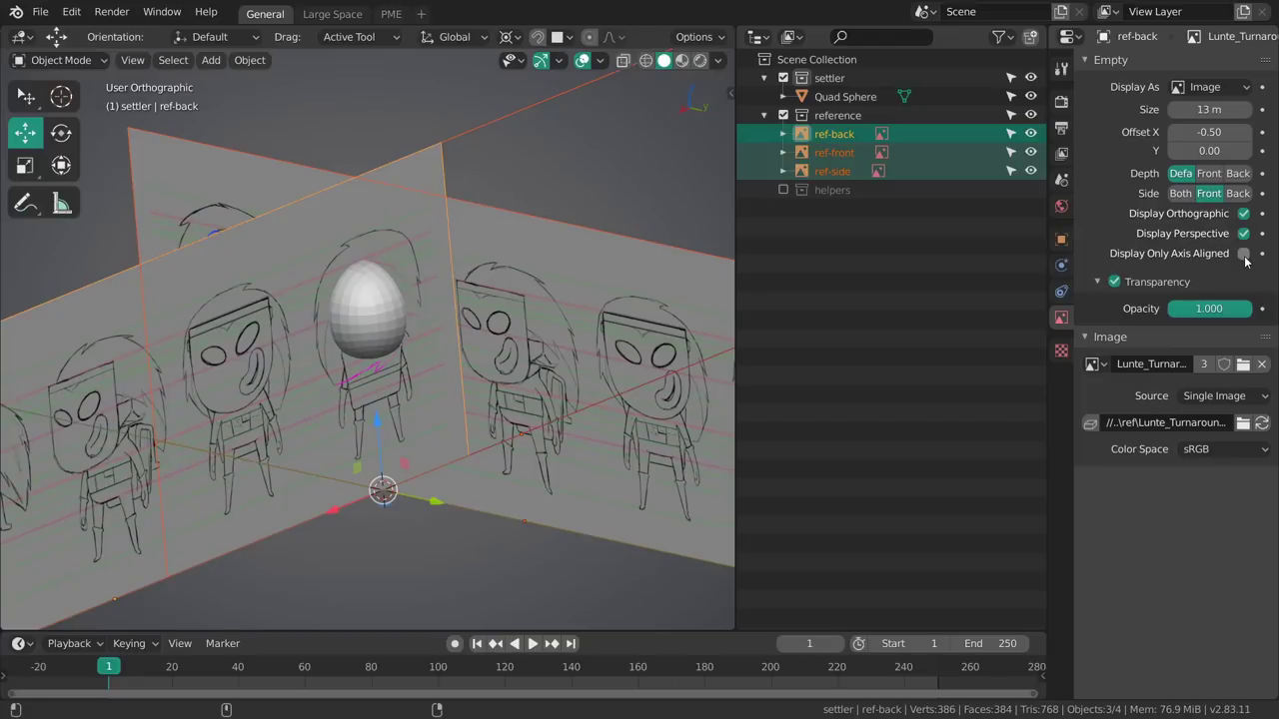
{"action": "left_click", "coordinate": [1244, 254], "text": "alt"}
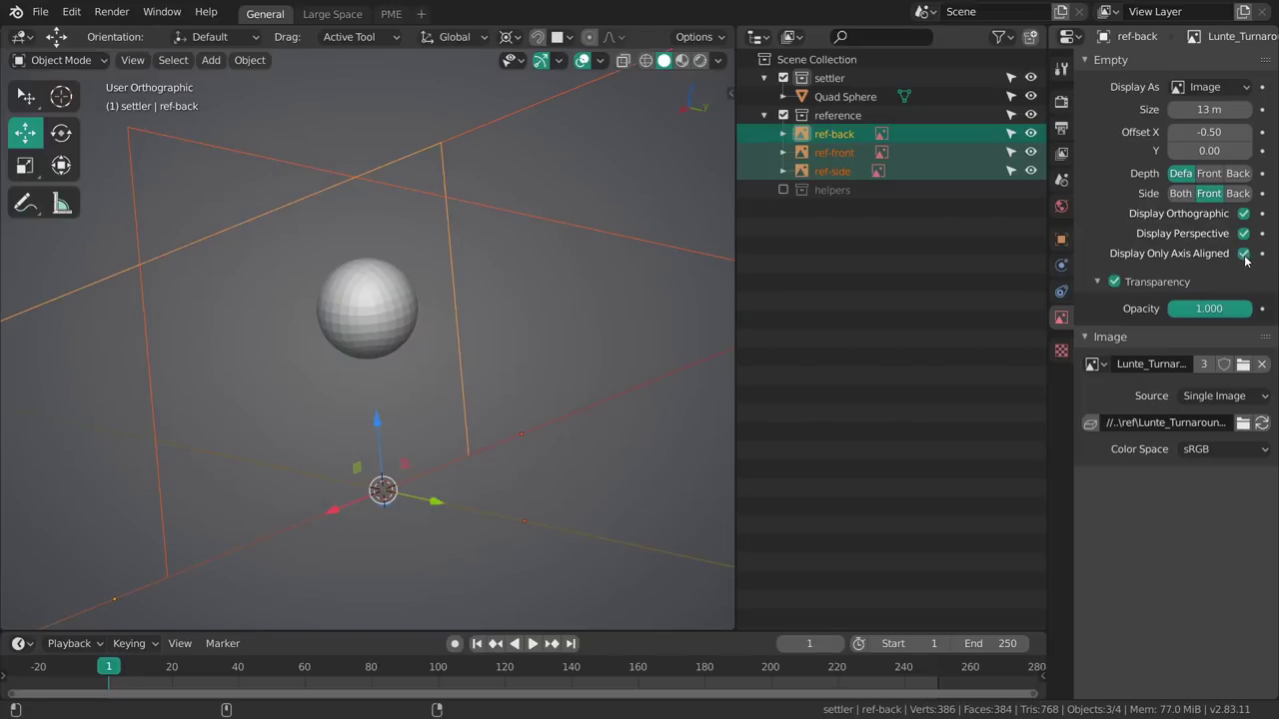
{"action": "left_click", "coordinate": [1244, 255], "text": "alt"}
{"action": "left_click", "coordinate": [1244, 255], "text": "alt"}
Copy ref-back's Display Only Axis Aligned setting to the selected reference images, and deselect everything
{"action": "right_click", "coordinate": [1244, 256]}
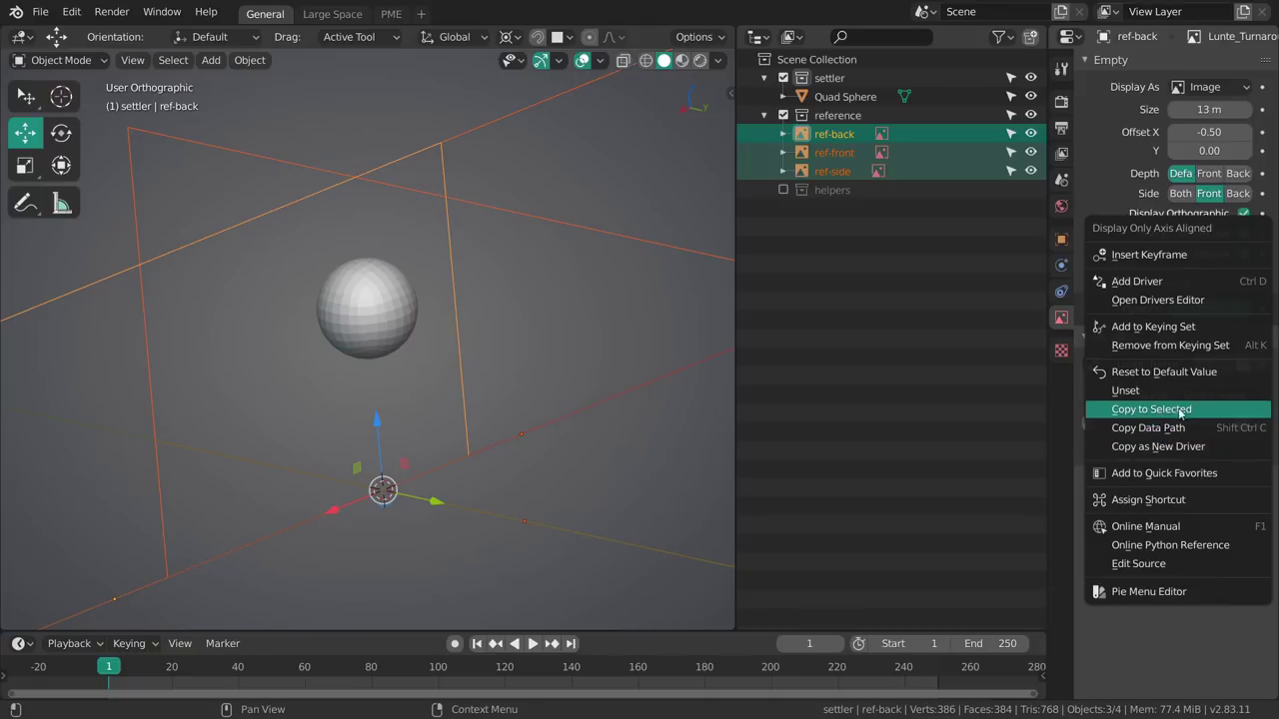
{"action": "left_click", "coordinate": [1227, 409]}
{"action": "middle_click_drag", "start_coordinate": [723, 371], "coordinate": [531, 373]}
{"action": "key", "text": "alt+a"}
Check the reference images behind the sphere in the front, right and back views
{"action": "key", "text": "KP_1"}
{"action": "middle_click_drag", "start_coordinate": [596, 334], "coordinate": [597, 419], "text": "shift"}
{"action": "key", "text": "KP_3"}
{"action": "middle_click_drag", "start_coordinate": [597, 418], "coordinate": [549, 413], "text": "shift"}
{"action": "key", "text": "grave"}
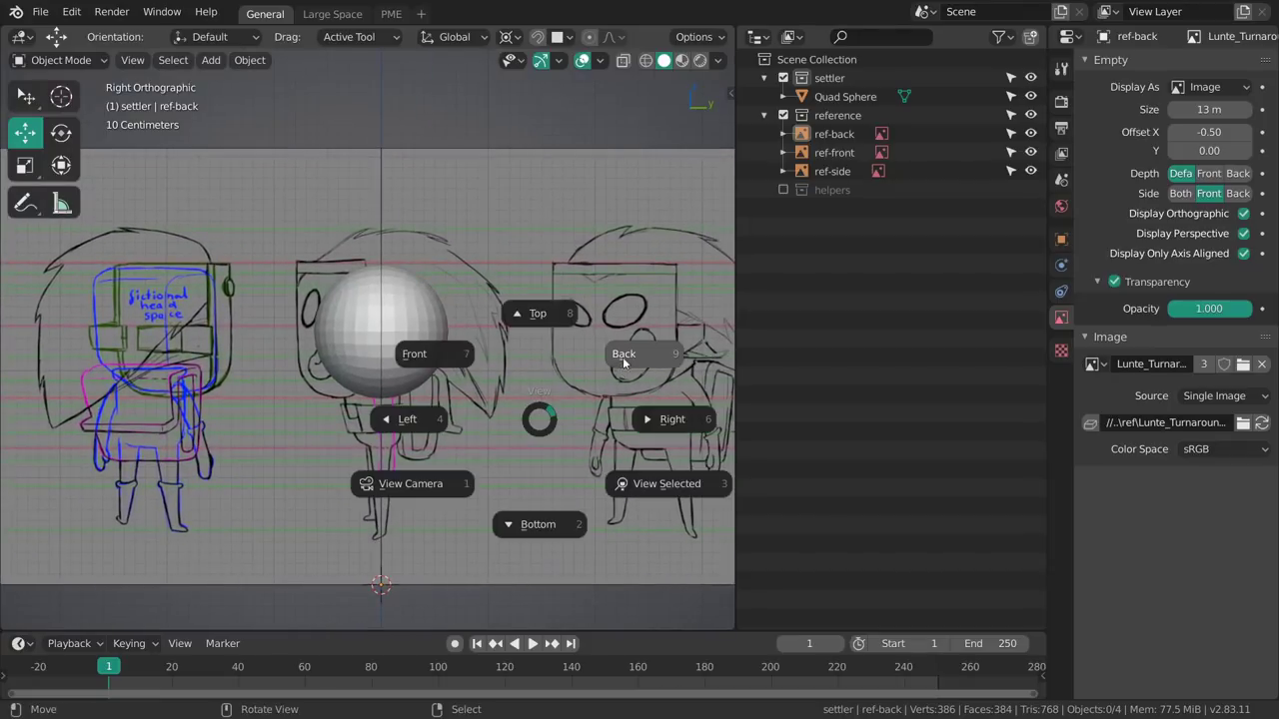
{"action": "left_click", "coordinate": [622, 356]}
{"action": "scroll", "coordinate": [643, 379], "scroll_direction": "up", "scroll_amount": 2, "text": "ctrl"}
{"action": "scroll", "coordinate": [551, 361], "scroll_direction": "up", "scroll_amount": 2}
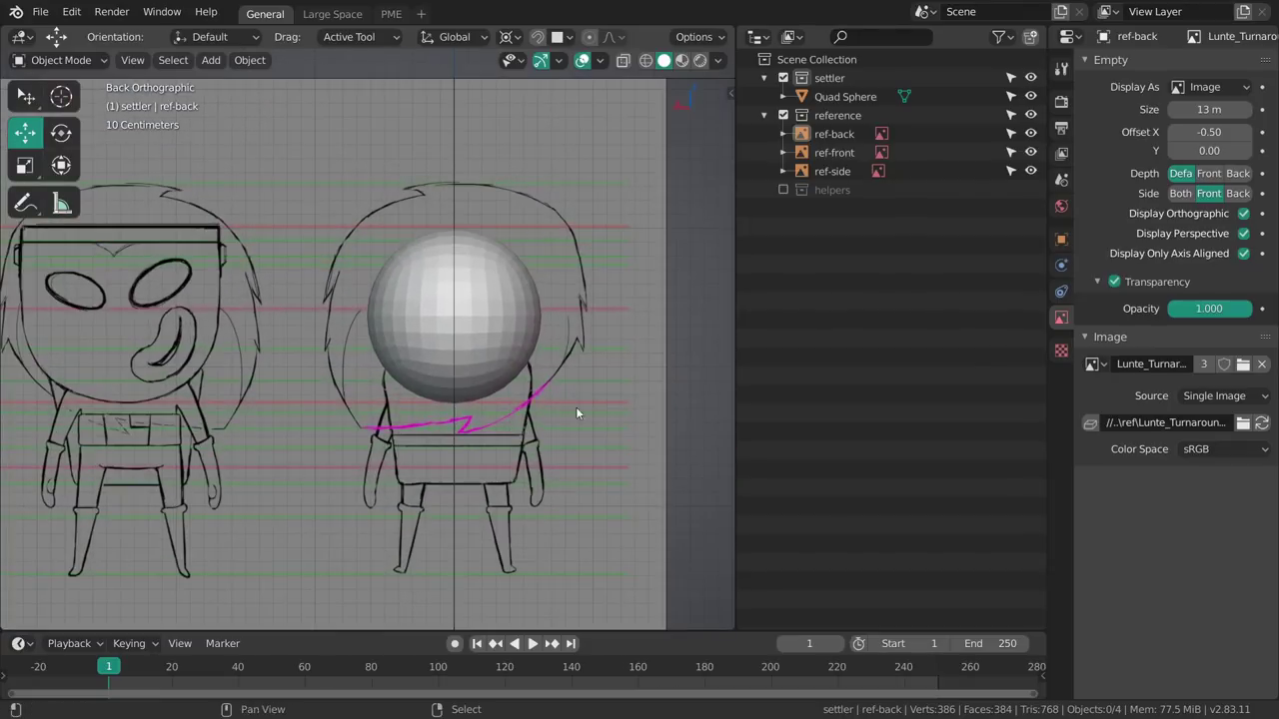
{"action": "mouse_move", "coordinate": [579, 414]}
{"action": "middle_mouse_down", "text": "shift"}
{"action": "mouse_move", "coordinate": [559, 397]}
{"action": "mouse_move", "coordinate": [592, 399]}
{"action": "middle_mouse_up", "text": "shift"}
{"action": "key", "text": "grave"}
{"action": "left_click", "coordinate": [597, 393]}
{"action": "key", "text": "grave"}
{"action": "left_click", "coordinate": [627, 362]}
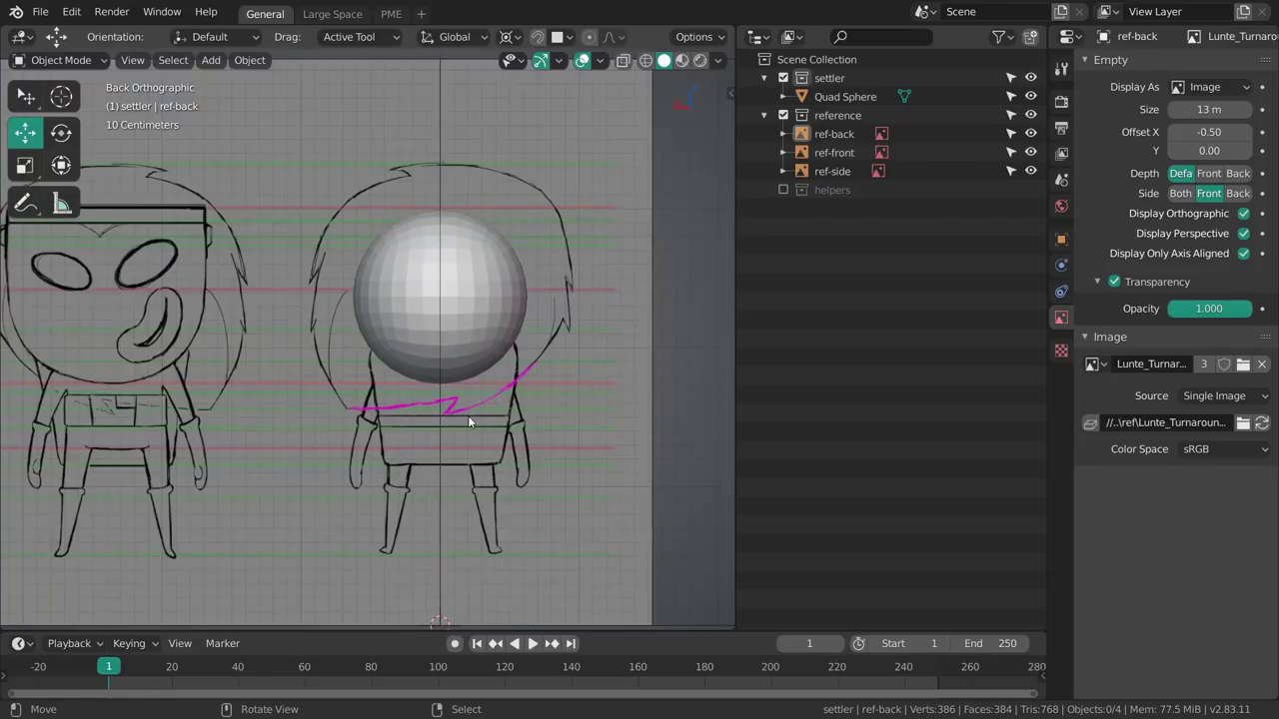
Inspect the axis-aligned display while orbiting off the back view, and select the ref-front image in the viewport
{"action": "middle_click_drag", "start_coordinate": [469, 421], "coordinate": [505, 353]}
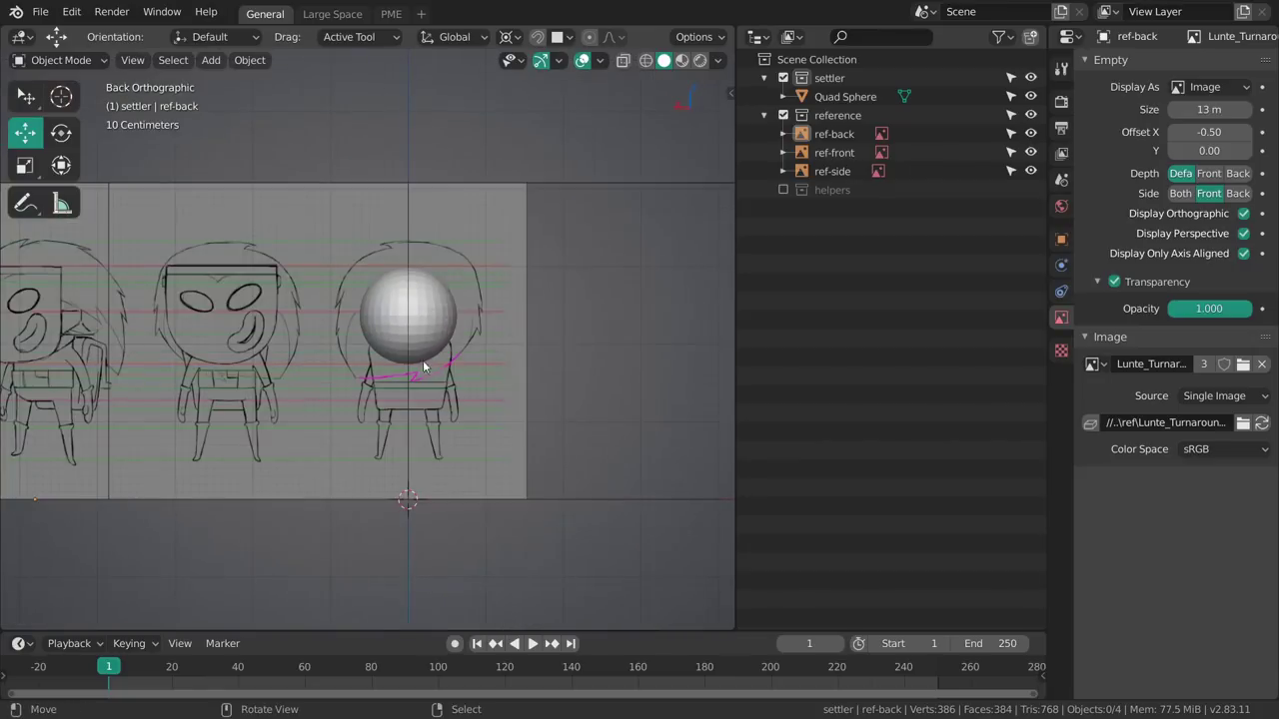
{"action": "scroll", "coordinate": [432, 364], "scroll_direction": "up", "scroll_amount": 2}
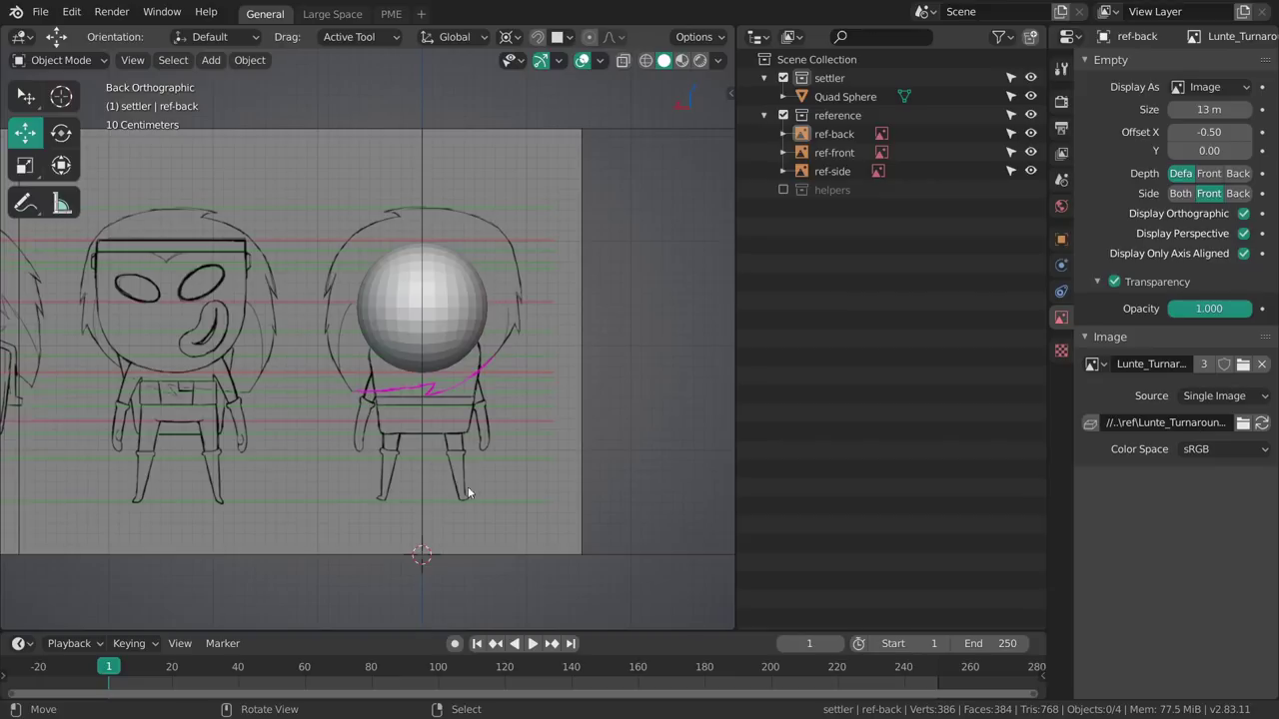
{"action": "middle_click_drag", "start_coordinate": [479, 494], "coordinate": [480, 403]}
{"action": "middle_click_drag", "start_coordinate": [389, 370], "coordinate": [534, 453], "text": "shift"}
{"action": "middle_click_drag", "start_coordinate": [459, 365], "coordinate": [435, 469]}
{"action": "middle_click_drag", "start_coordinate": [543, 190], "coordinate": [543, 339], "text": "ctrl"}
{"action": "middle_click_drag", "start_coordinate": [543, 340], "coordinate": [448, 423]}
{"action": "right_click", "coordinate": [479, 368]}
{"action": "key", "text": "c"}
{"action": "key", "text": "Escape"}
Switch to the Rotate tool and back to the Move tool with ref-front selected
{"action": "middle_click_drag", "start_coordinate": [403, 404], "coordinate": [397, 342], "text": "ctrl"}
{"action": "key", "text": "shift+space"}
{"action": "key", "text": "r"}
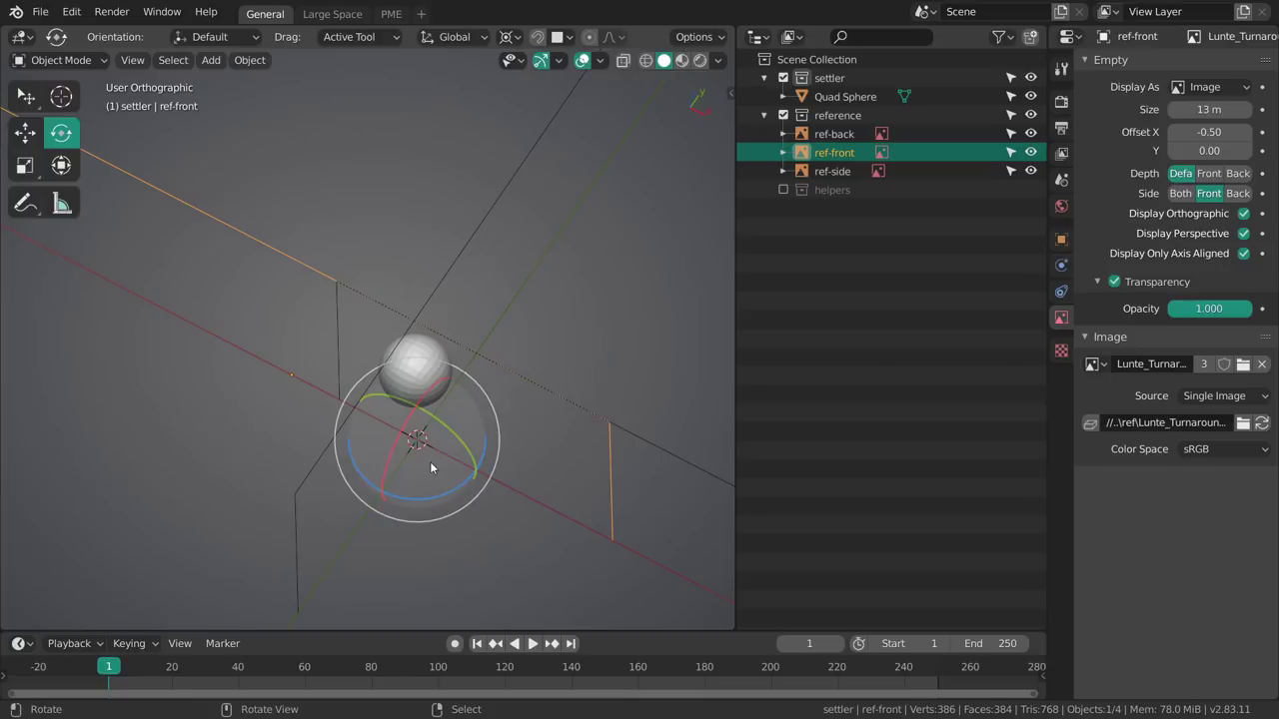
{"action": "key", "text": "shift+space"}
{"action": "key", "text": "g"}
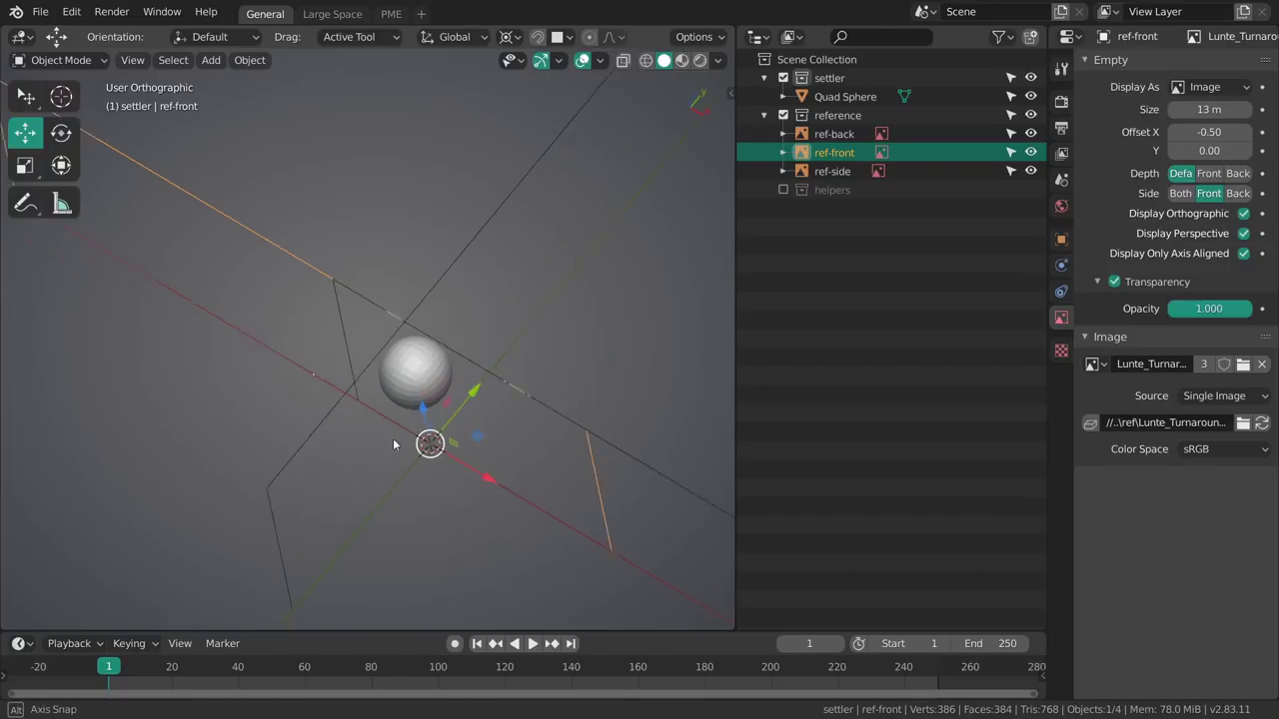